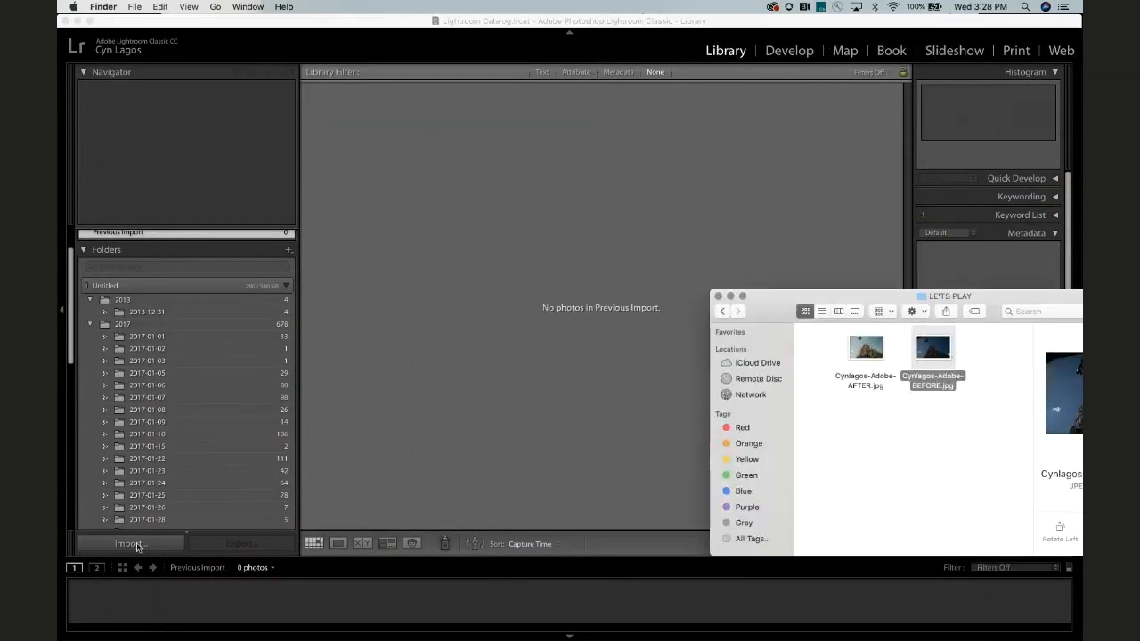
# Import only the BEFORE photo from the LE'TS PLAY folder into the Lightroom catalog.
pyautogui.moveTo(933, 349); pyautogui.dragTo(574, 266)
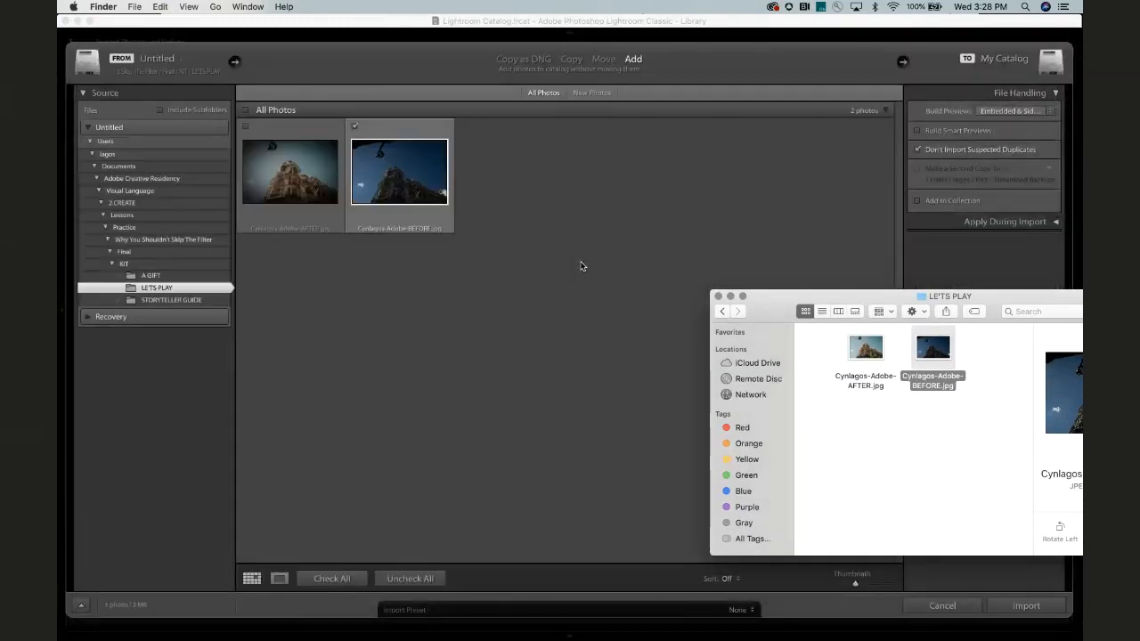
pyautogui.click(455, 244)
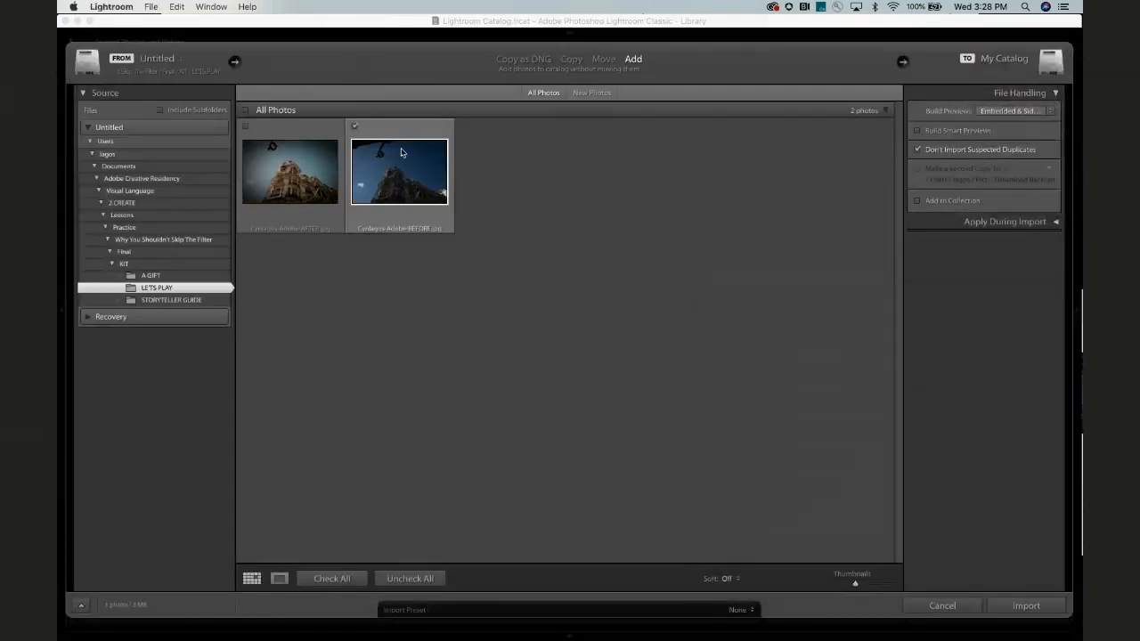
pyautogui.click(1026, 605)
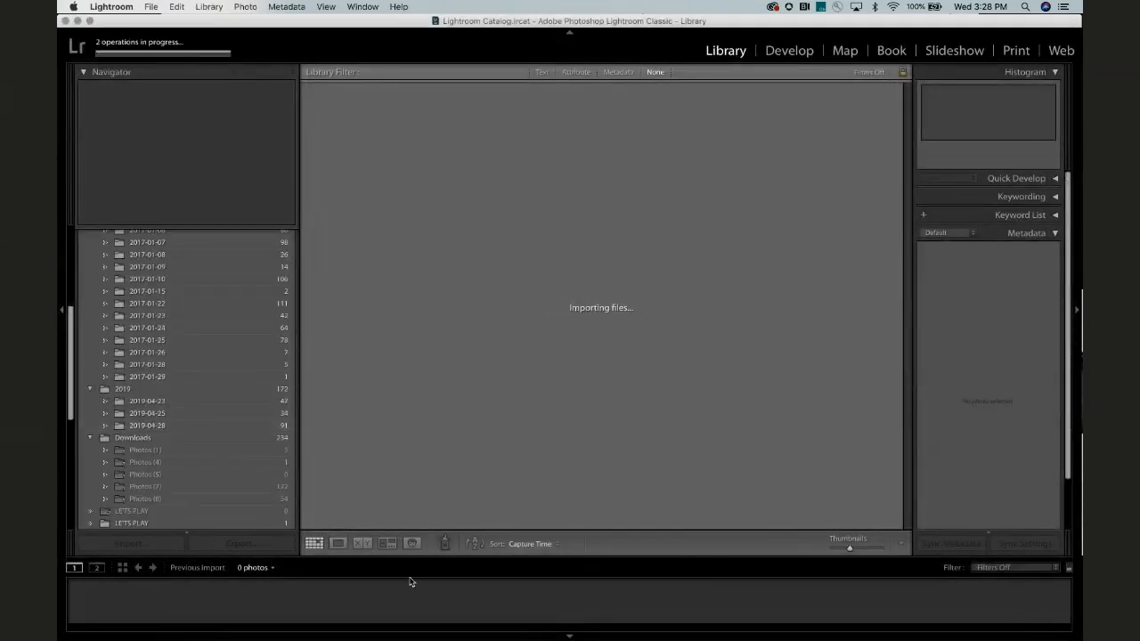
# Add the imported BEFORE photo to the Creativity Workshop collection and open that collection.
pyautogui.scroll(-3, 189, 349)
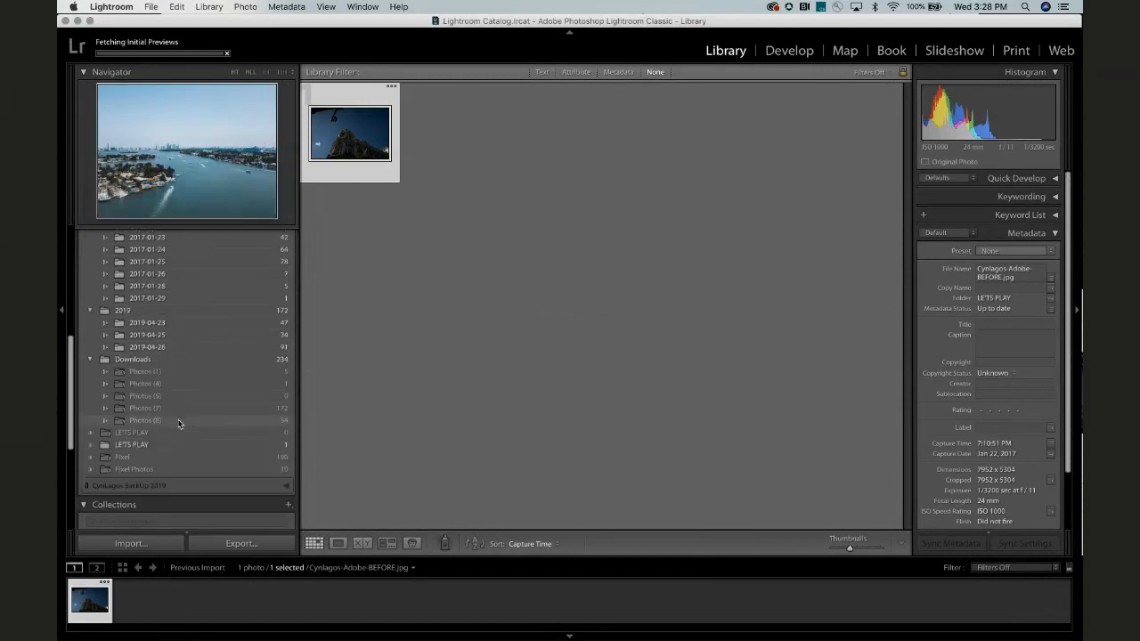
pyautogui.scroll(-5, 179, 423)
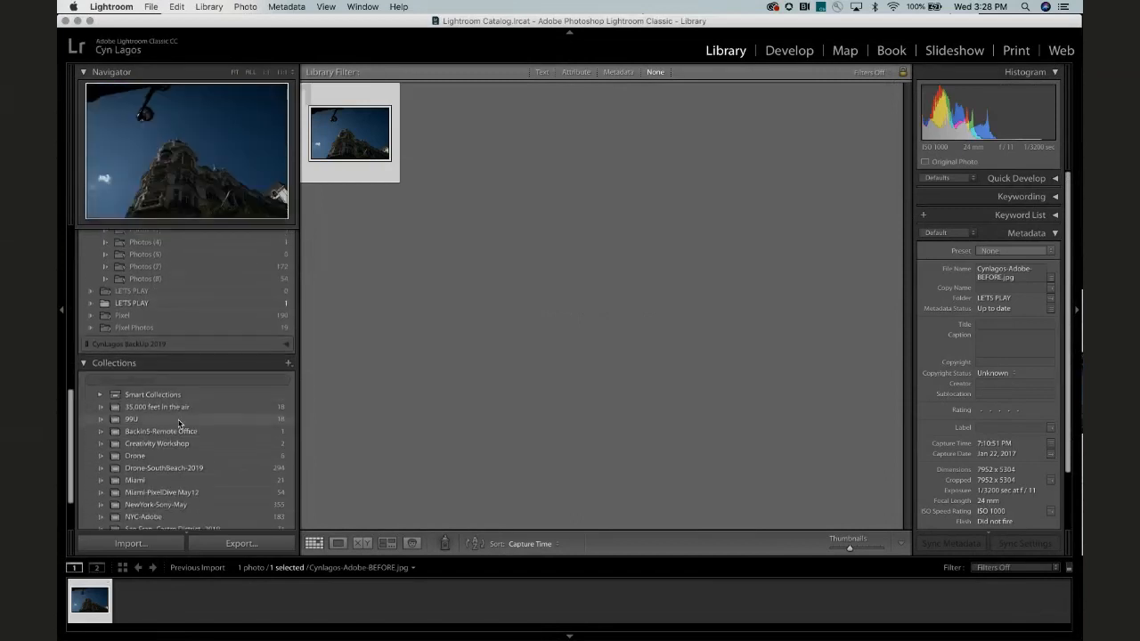
pyautogui.scroll(-1, 179, 423)
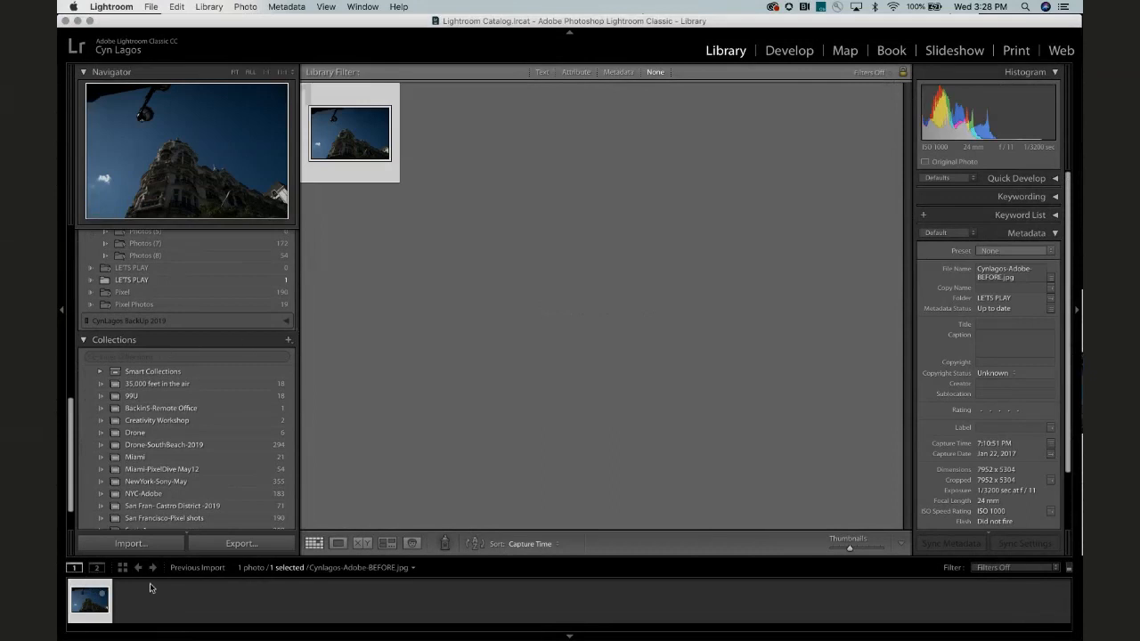
pyautogui.moveTo(90, 600); pyautogui.dragTo(181, 423)
pyautogui.click(181, 423)
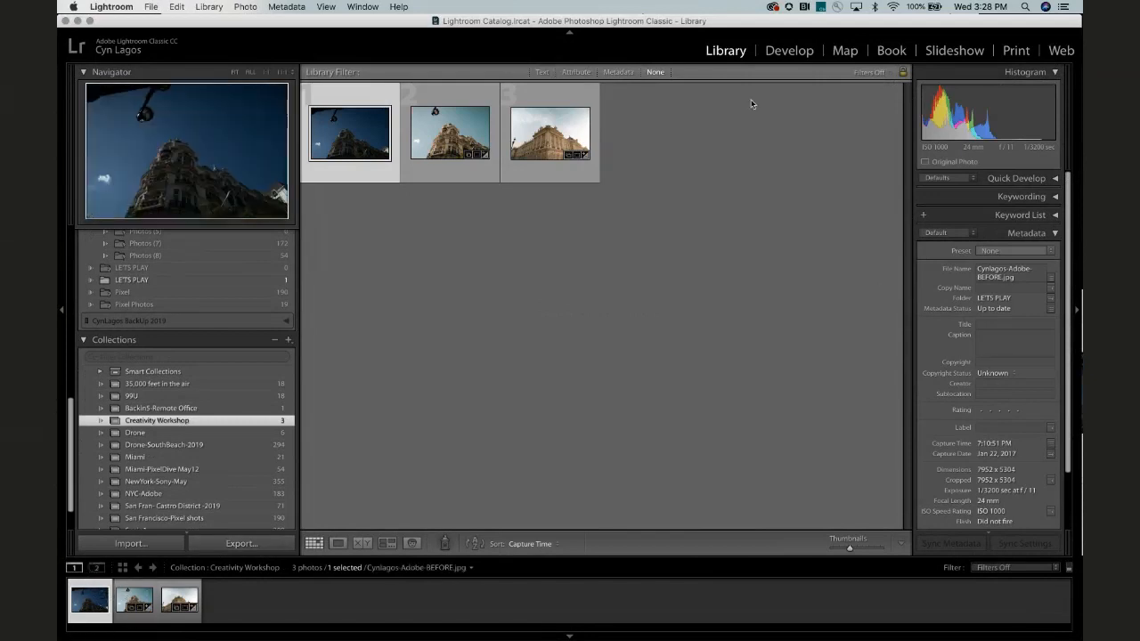
# Open the BEFORE photo in the Develop module and briefly view its crop overlay.
pyautogui.click(789, 51)
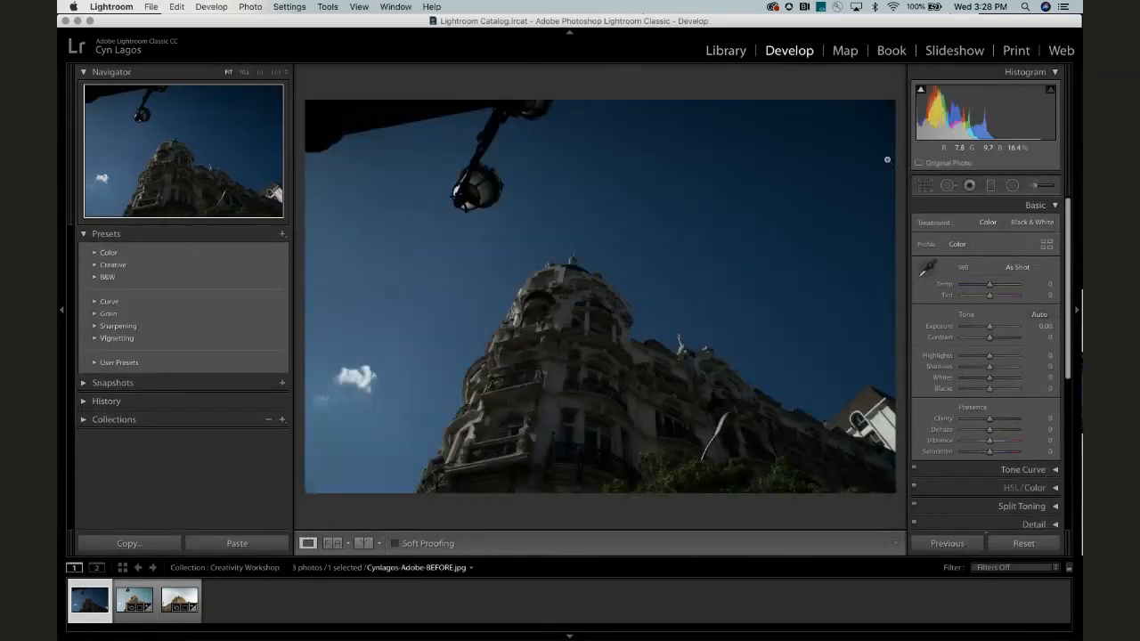
pyautogui.click(926, 186)
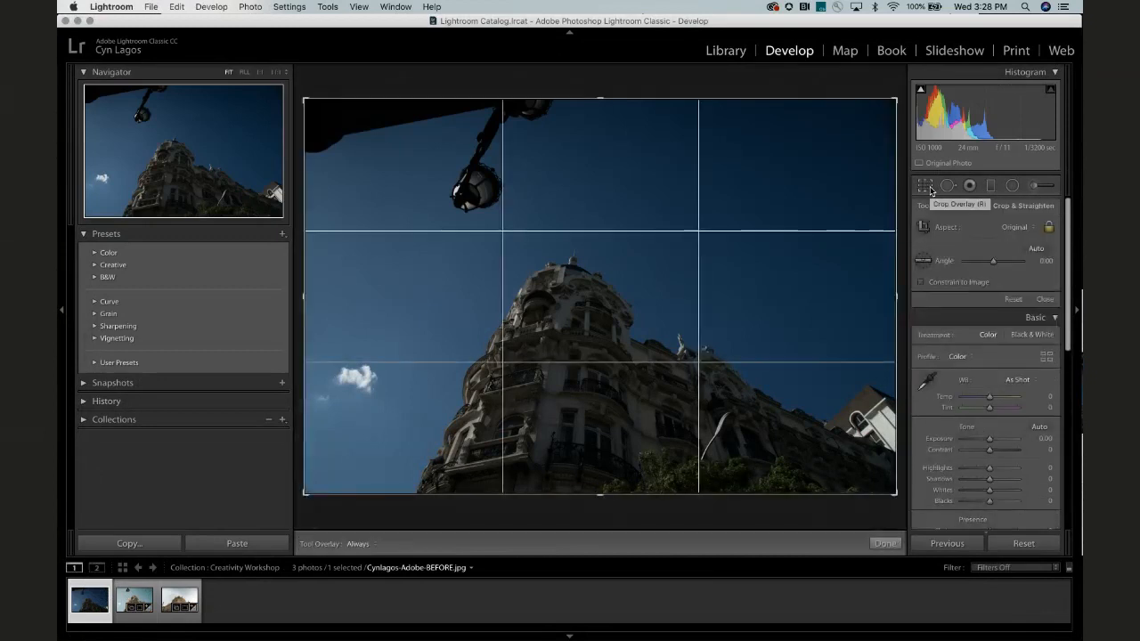
pyautogui.click(928, 187)
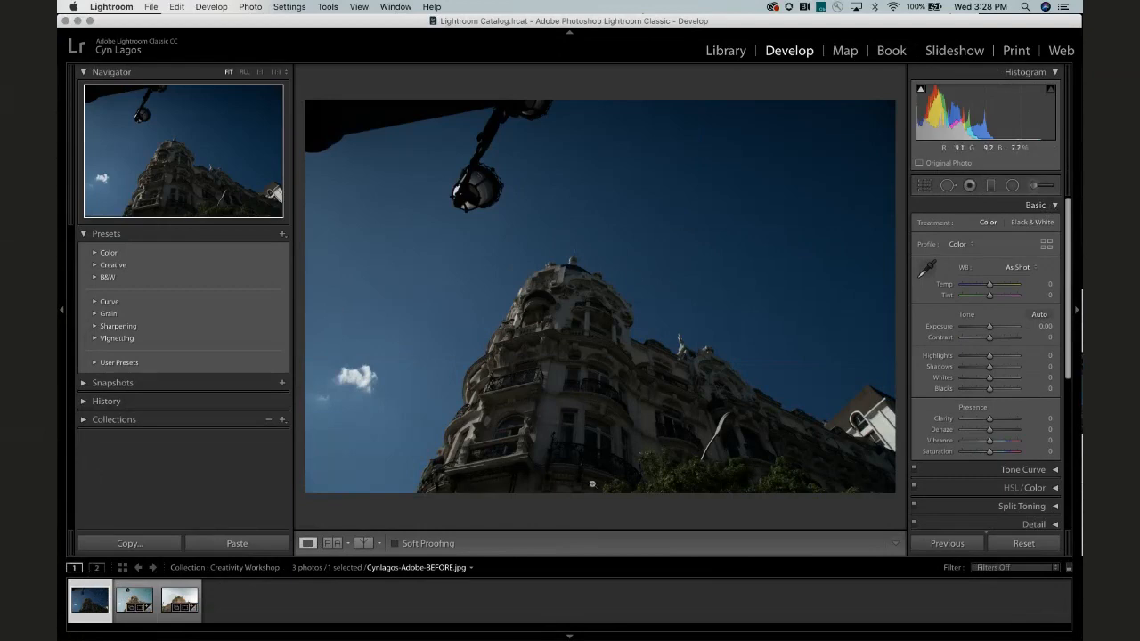
# Switch to the InDesign presentation, review the Let's Play comparison and the Storyteller Guide slide, and return to Lightroom.
pyautogui.press('super+Tab')
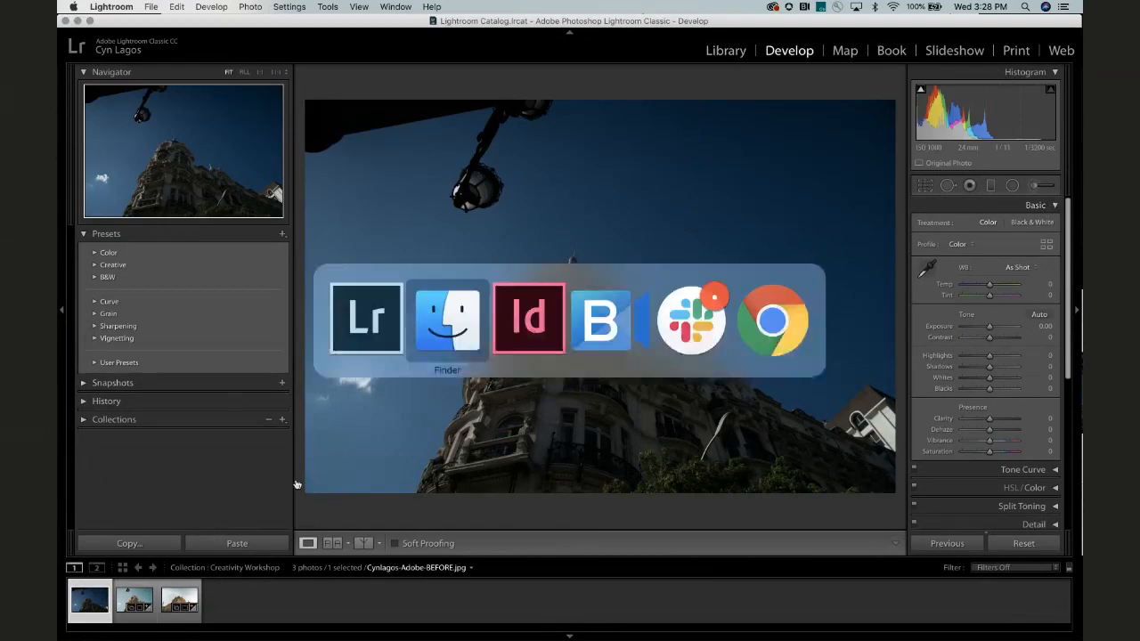
pyautogui.click(557, 325)
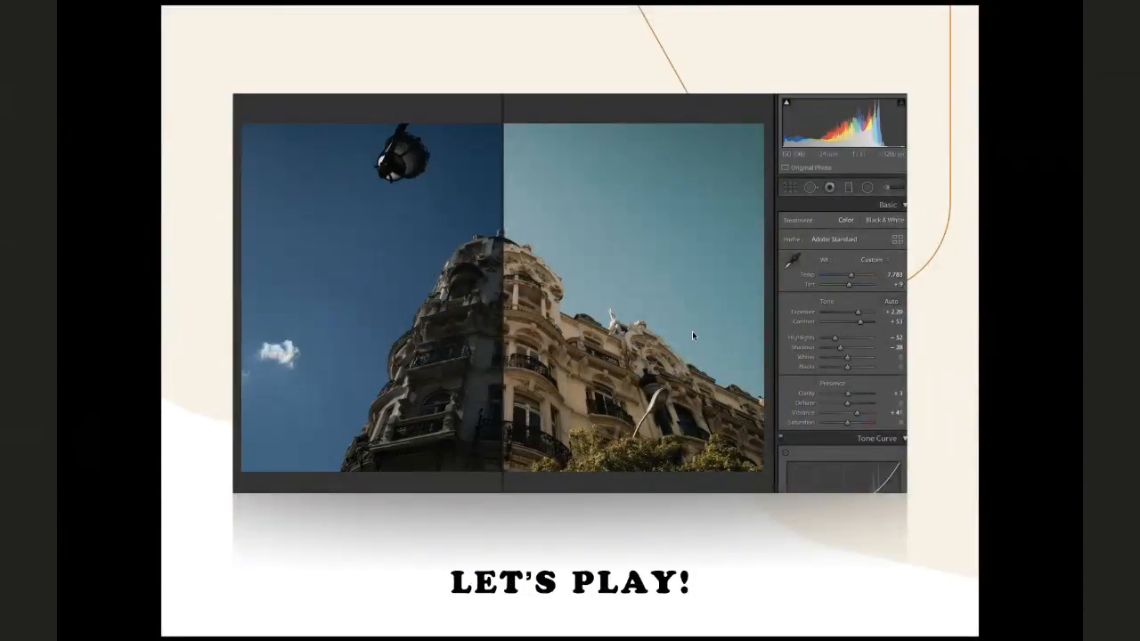
pyautogui.press('Left')
pyautogui.press('Right')
pyautogui.press('Right')
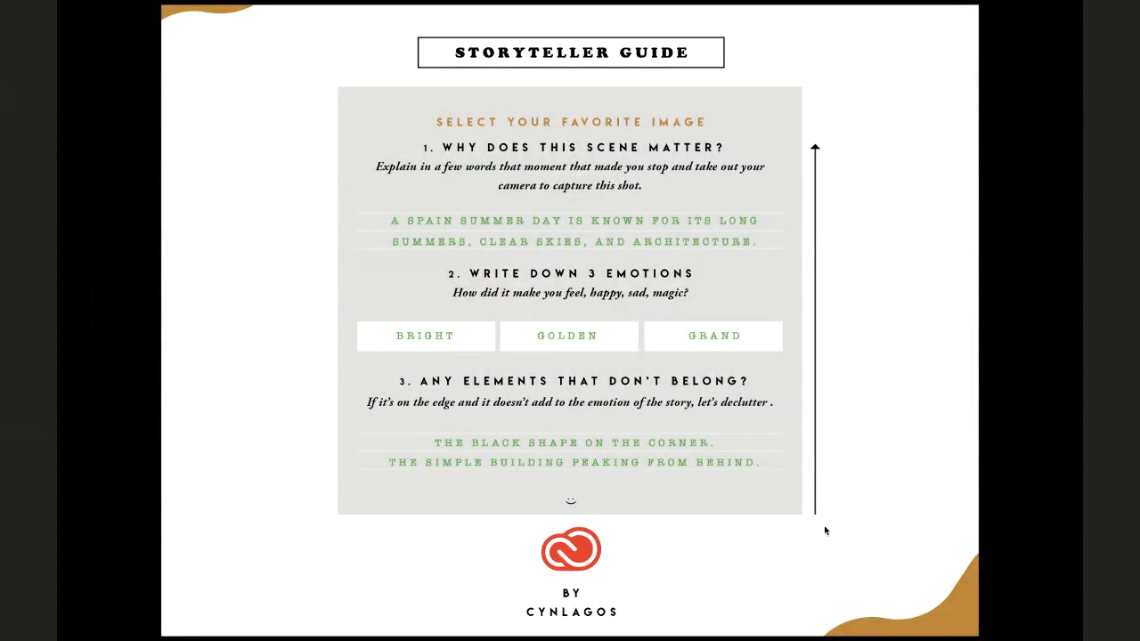
pyautogui.press('super+Tab')
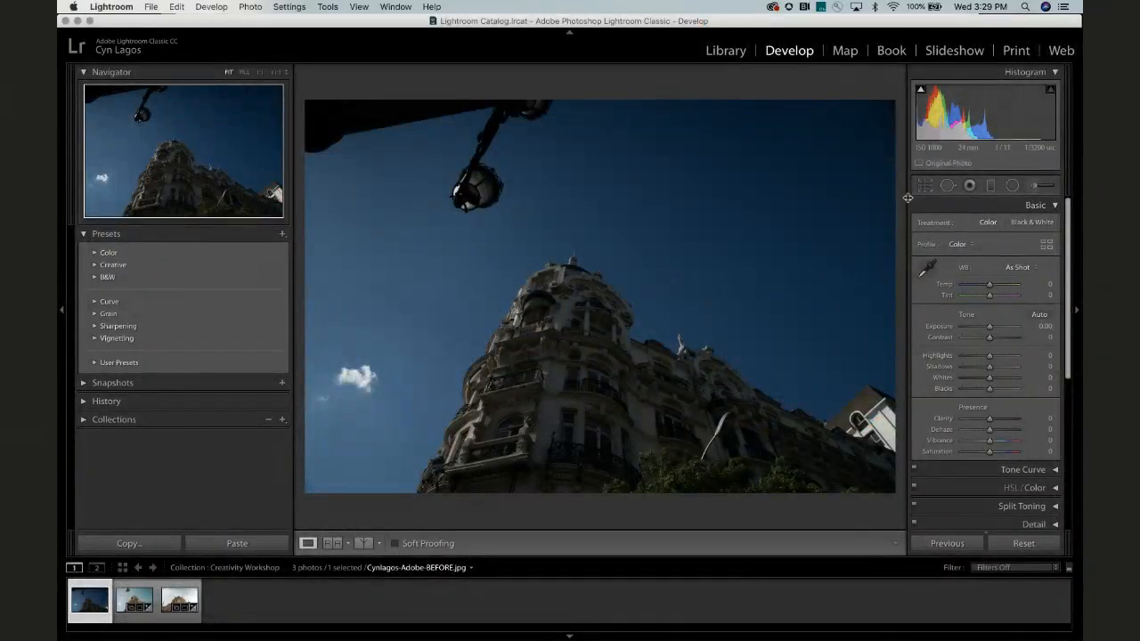
# Try to crop the photo inward from its upper-left corner.
pyautogui.click(925, 186)
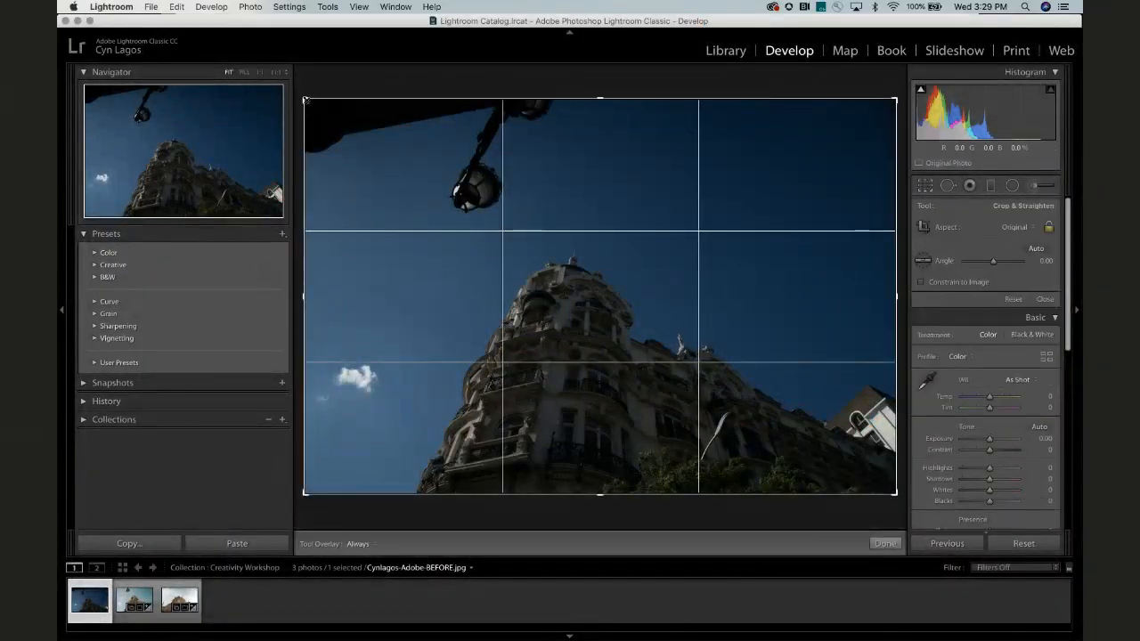
pyautogui.moveTo(305, 100); pyautogui.dragTo(329, 116)
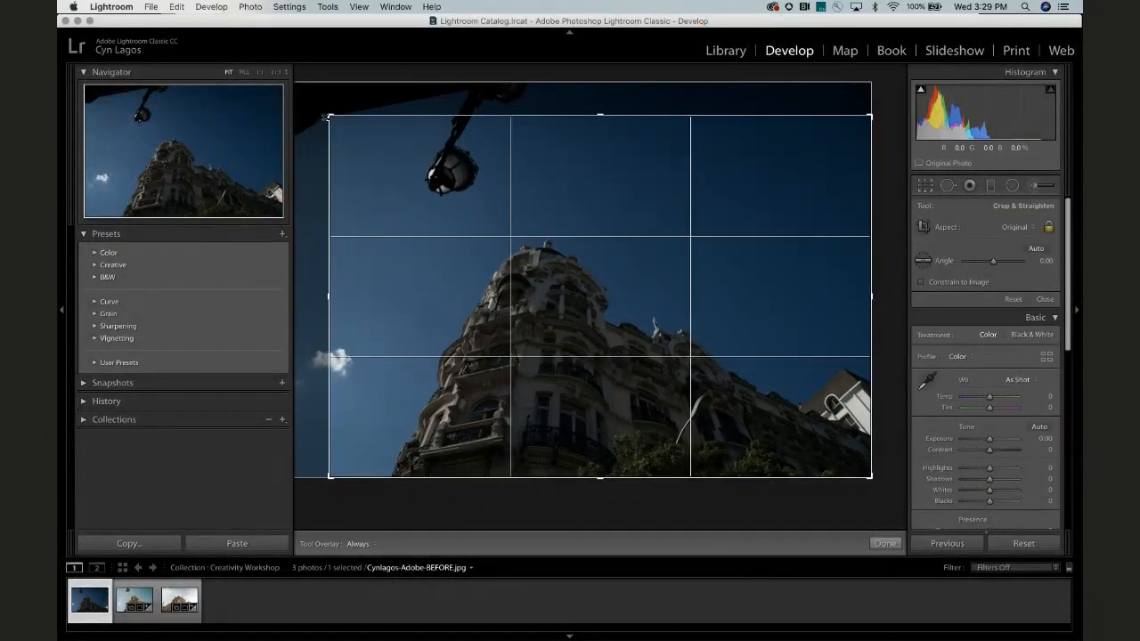
pyautogui.press('Return')
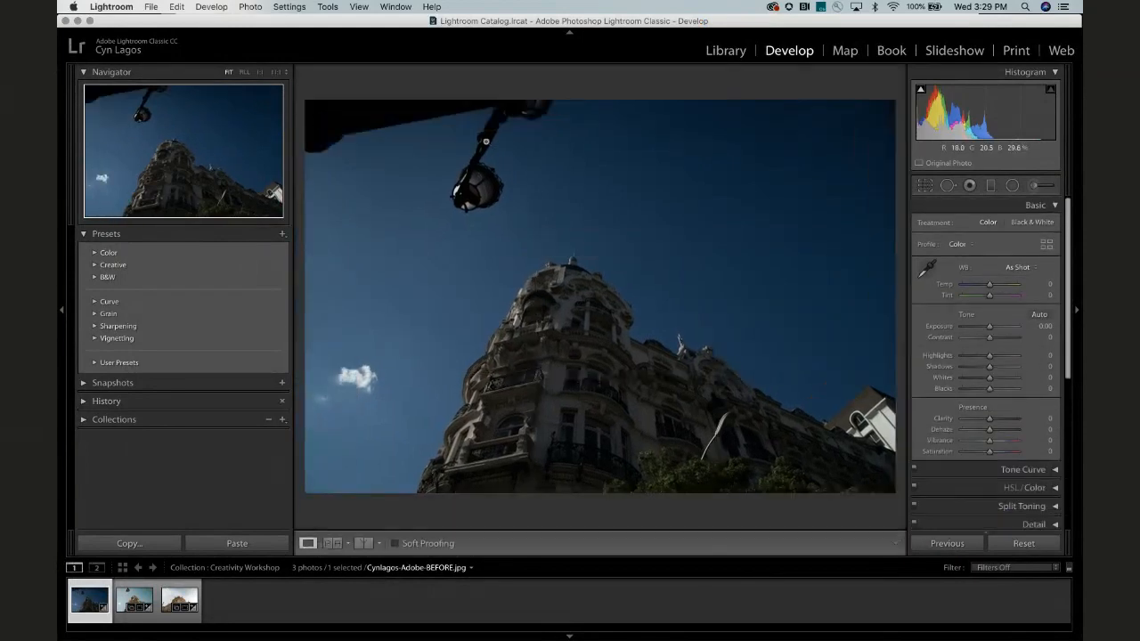
# Raise the Exposure to +5.00 to inspect the dark shape in the photo's corner, and undo the change.
pyautogui.moveTo(988, 325); pyautogui.dragTo(1045, 329)
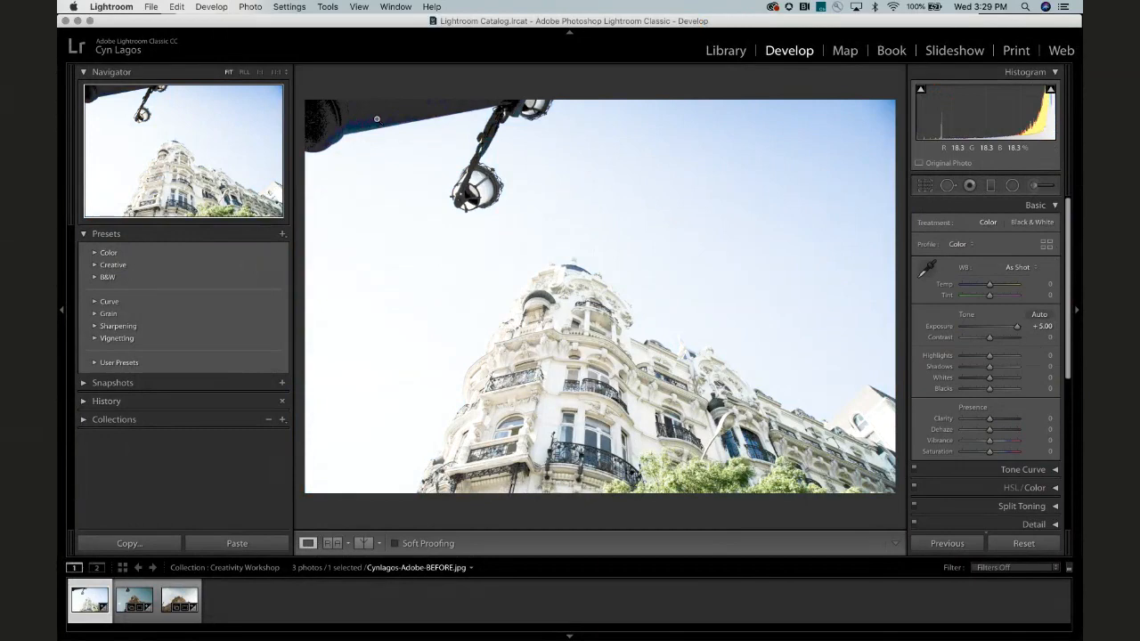
pyautogui.press('super+z')
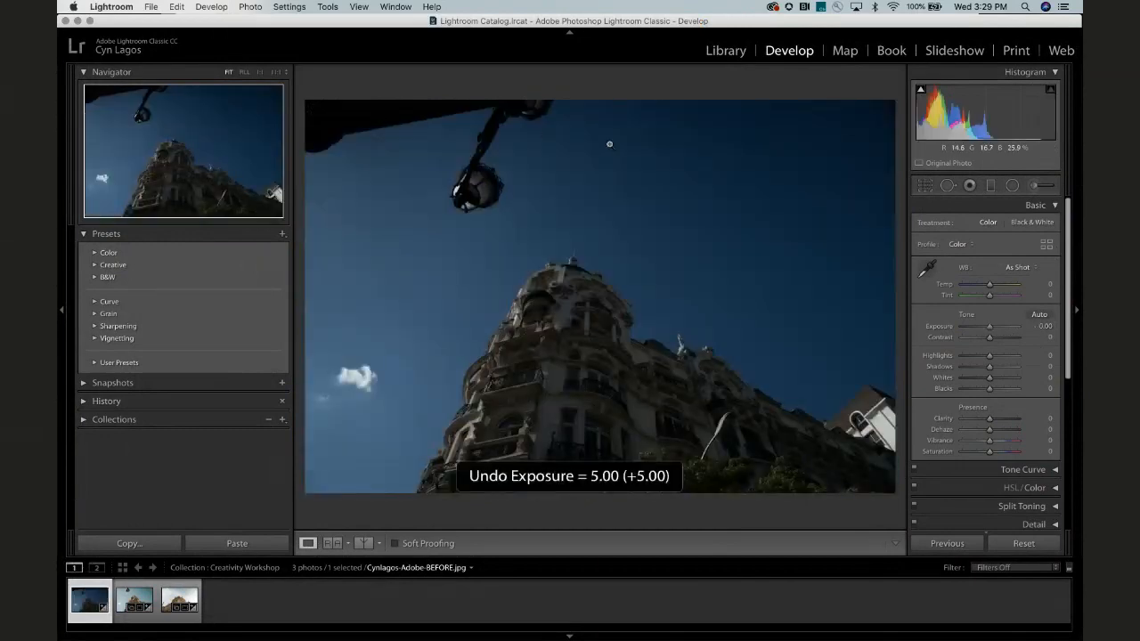
# Crop the photo inward from its upper-left corner to cut off the black shape, and reposition the image within the frame.
pyautogui.click(925, 188)
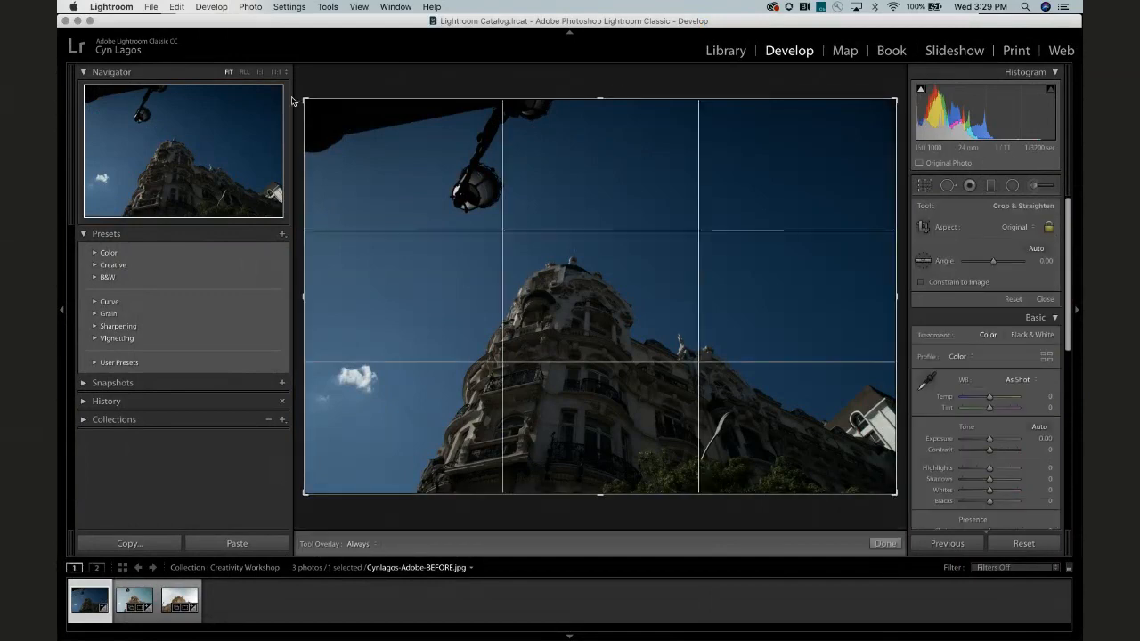
pyautogui.moveTo(304, 99); pyautogui.dragTo(332, 116)
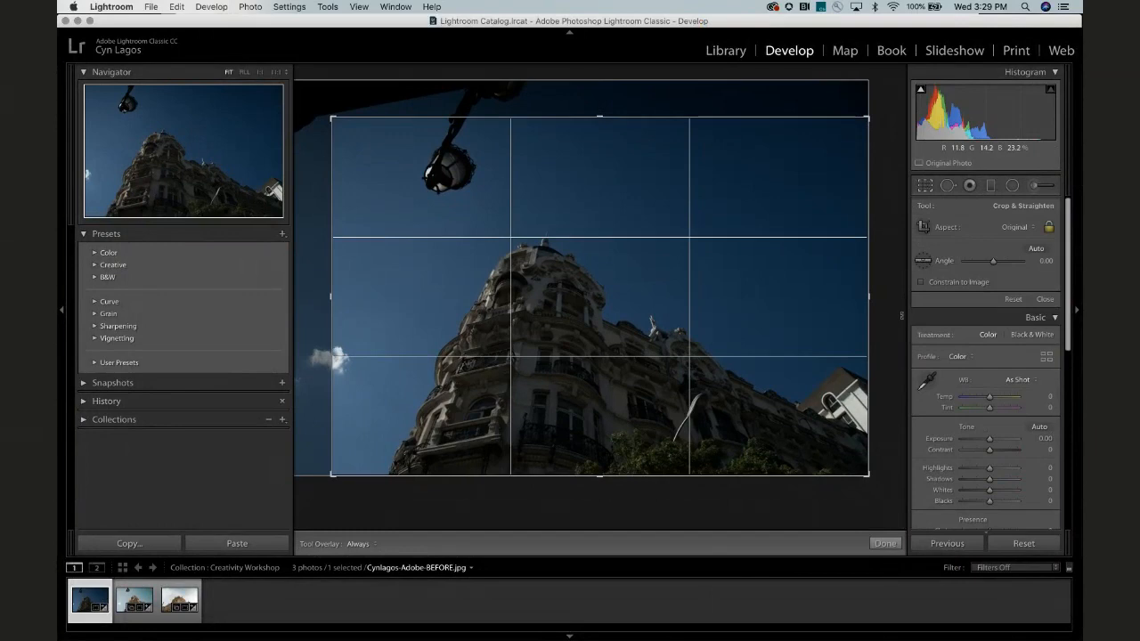
pyautogui.moveTo(631, 250); pyautogui.dragTo(606, 216)
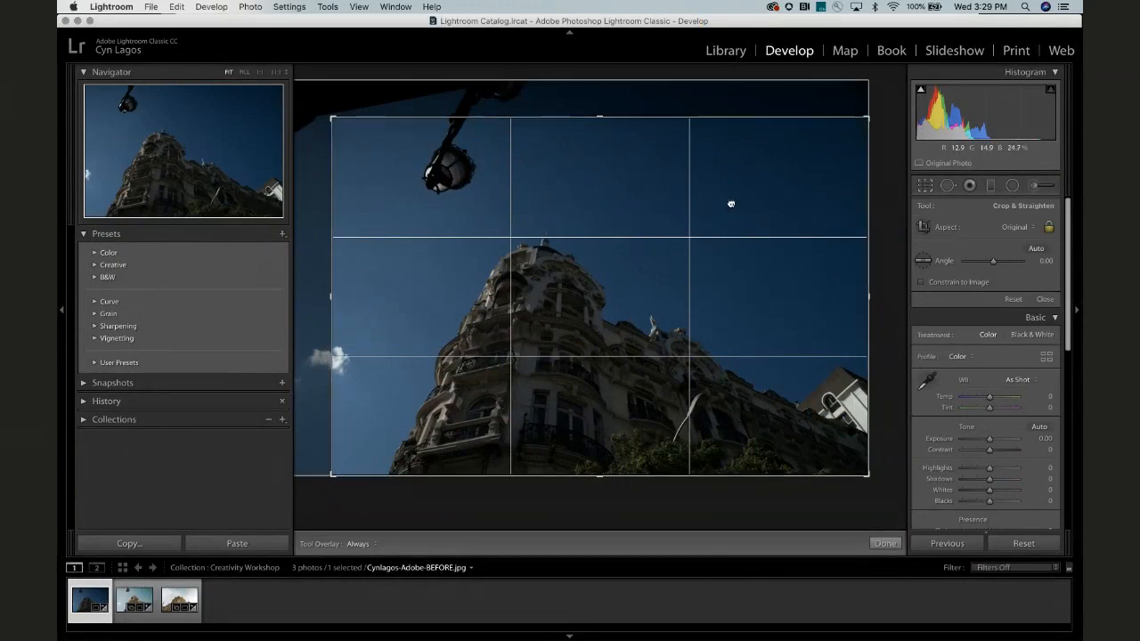
pyautogui.moveTo(730, 201); pyautogui.dragTo(755, 158)
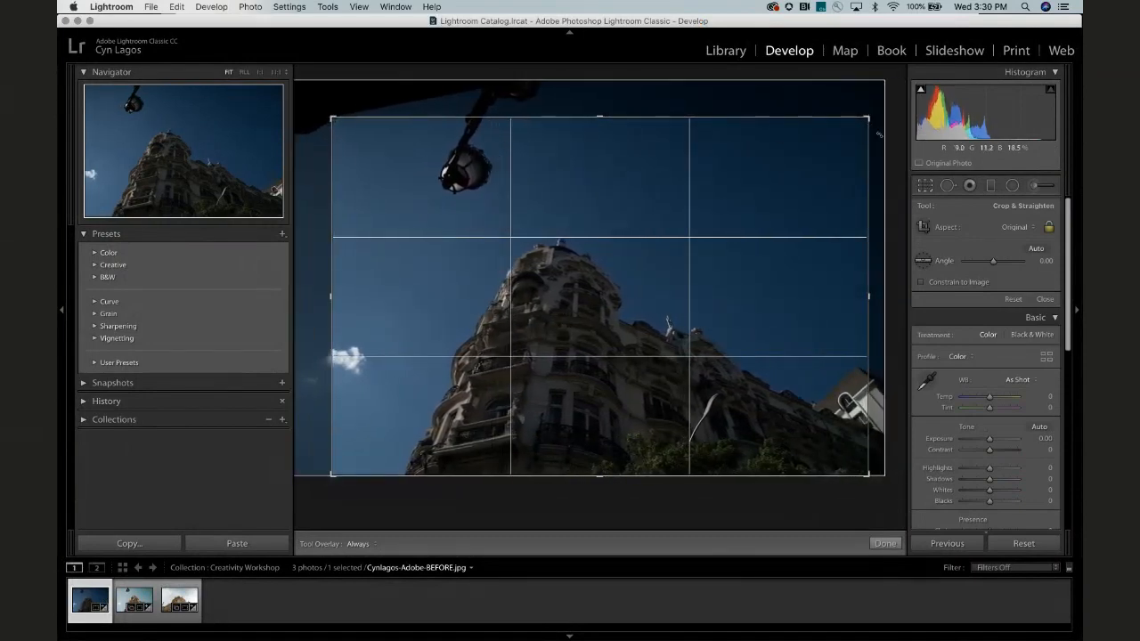
# Tighten the crop from its upper-right corner and shift the image to leave the plain white building outside the frame.
pyautogui.moveTo(867, 115); pyautogui.dragTo(839, 132)
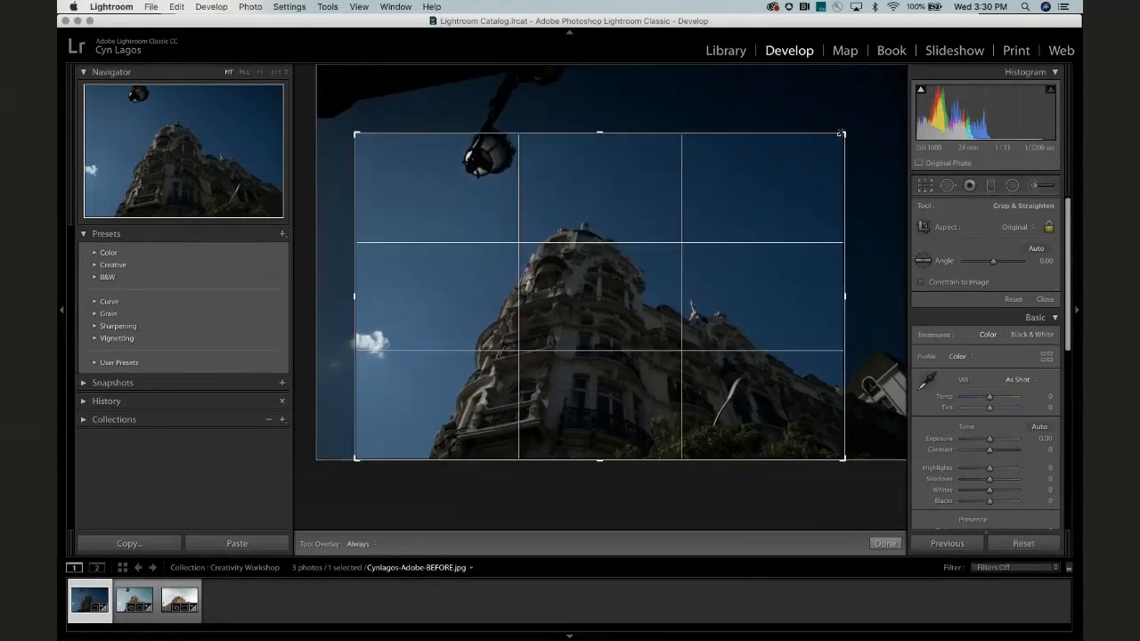
pyautogui.moveTo(753, 190); pyautogui.dragTo(733, 222)
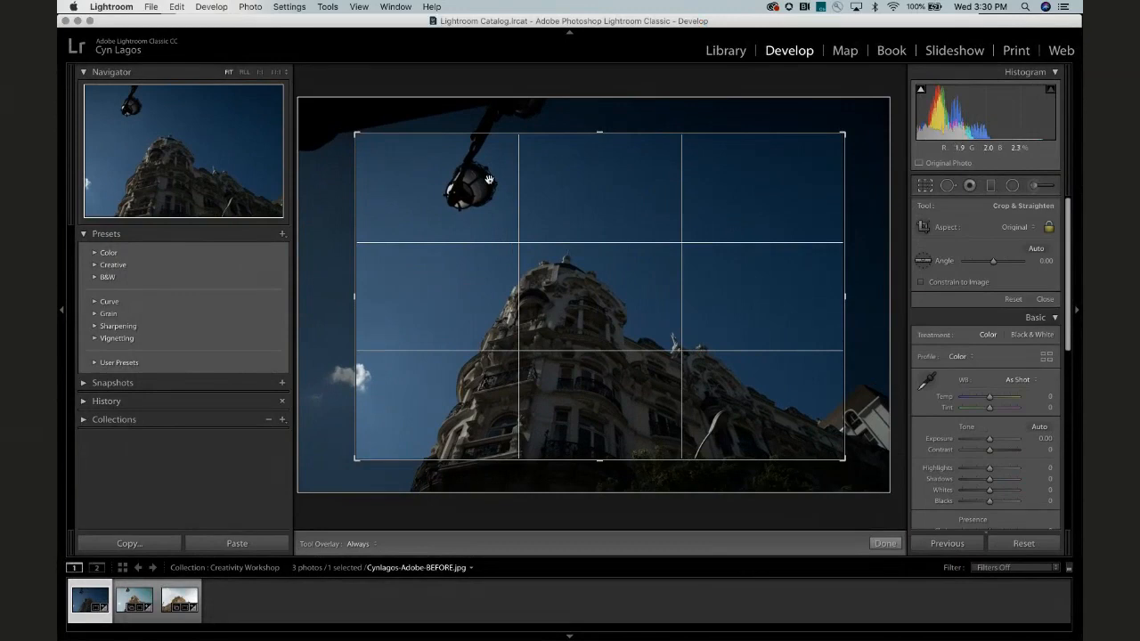
pyautogui.moveTo(603, 294)
pyautogui.mouseDown()
pyautogui.moveTo(617, 295)
pyautogui.moveTo(609, 289)
pyautogui.mouseUp()
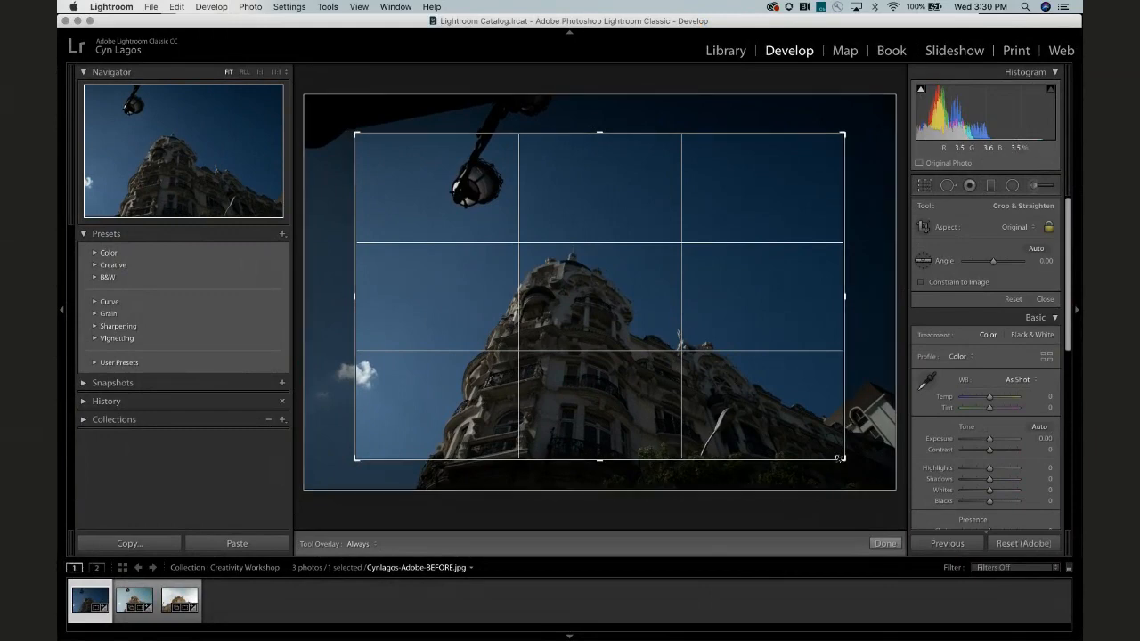
# Tighten the crop from its lower-right corner, align the ornate building with the thirds grid, and apply the crop.
pyautogui.moveTo(842, 460); pyautogui.dragTo(820, 443)
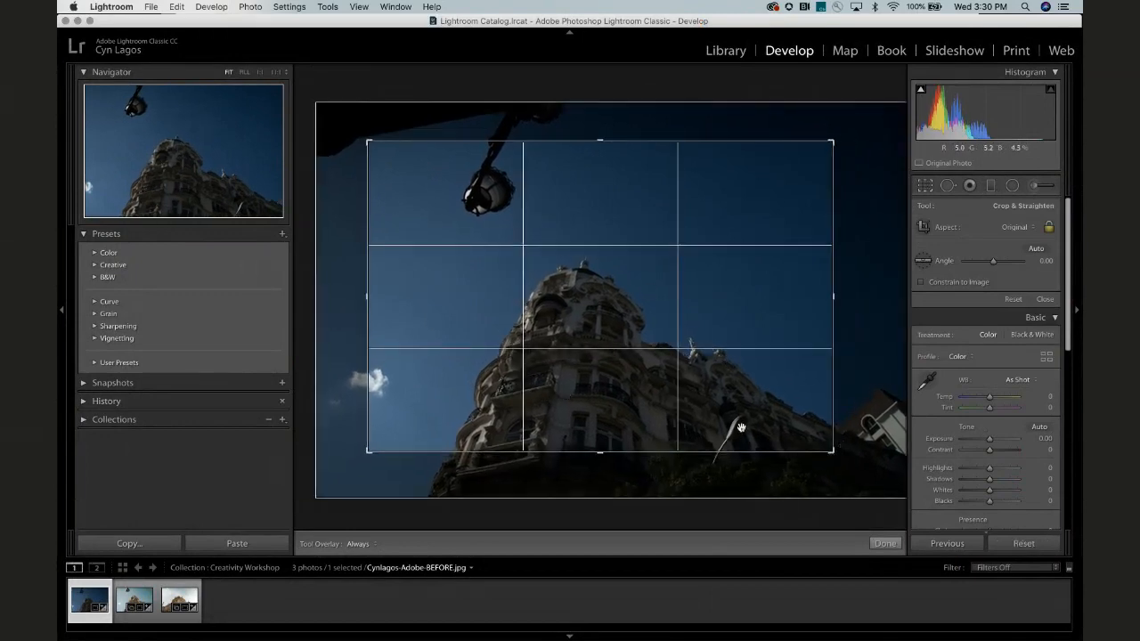
pyautogui.moveTo(741, 428); pyautogui.dragTo(698, 391)
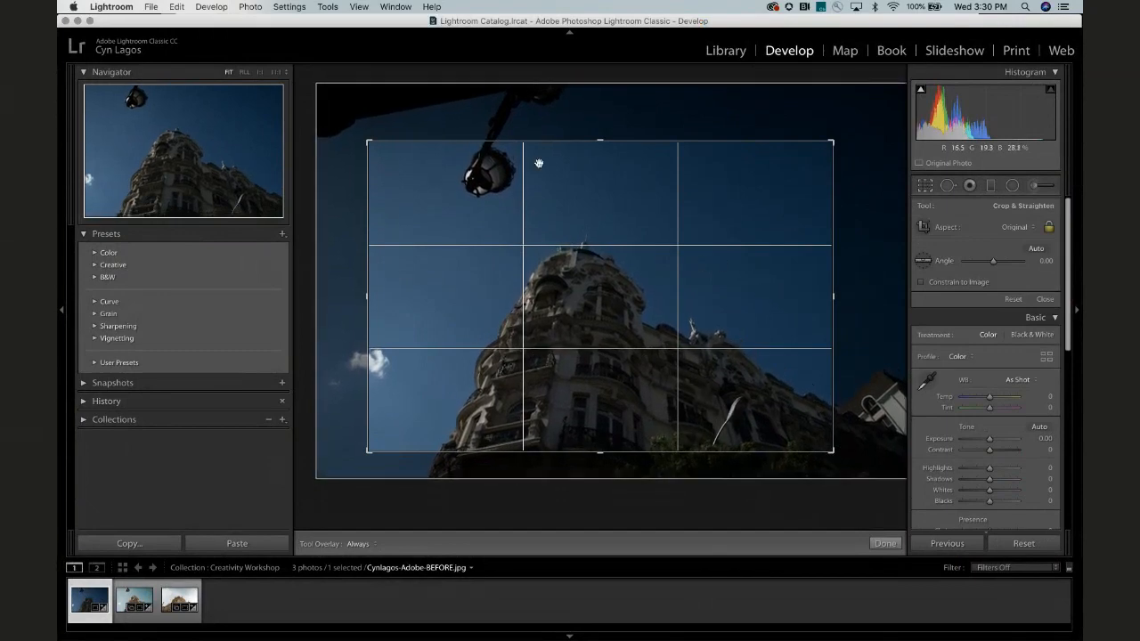
pyautogui.moveTo(631, 283); pyautogui.dragTo(636, 283)
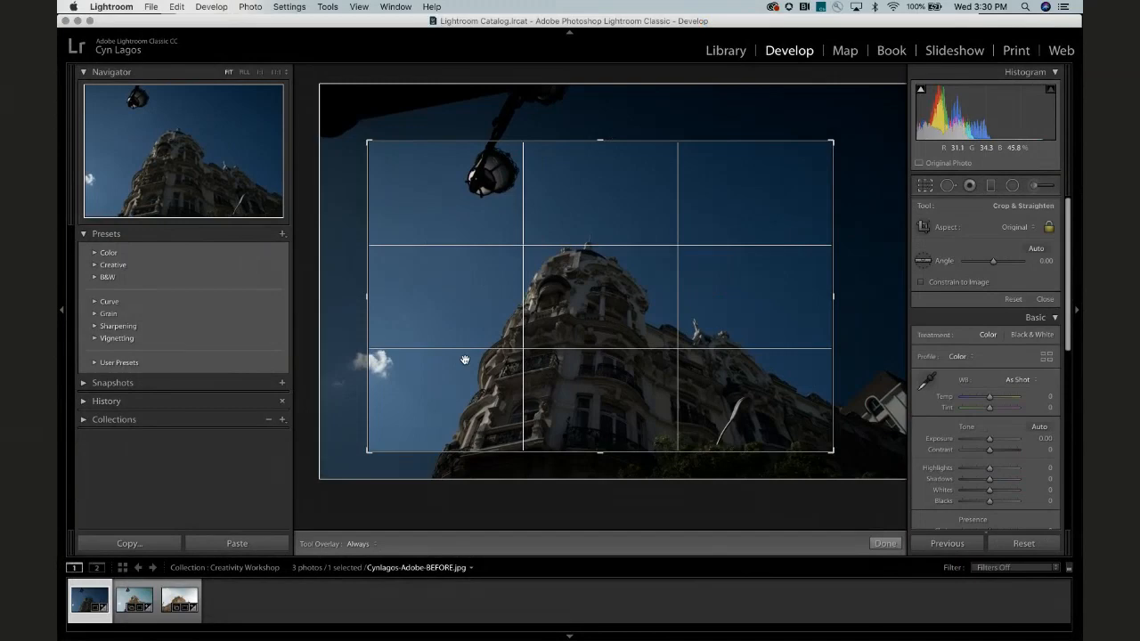
pyautogui.moveTo(621, 348)
pyautogui.mouseDown()
pyautogui.moveTo(628, 359)
pyautogui.moveTo(620, 354)
pyautogui.mouseUp()
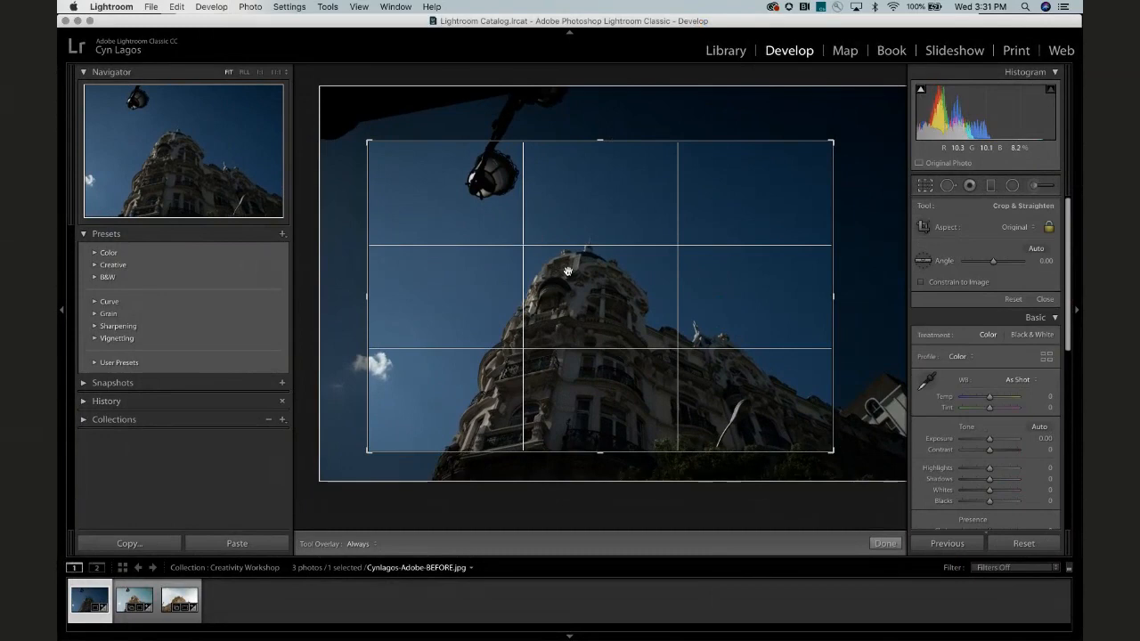
pyautogui.press('Return')
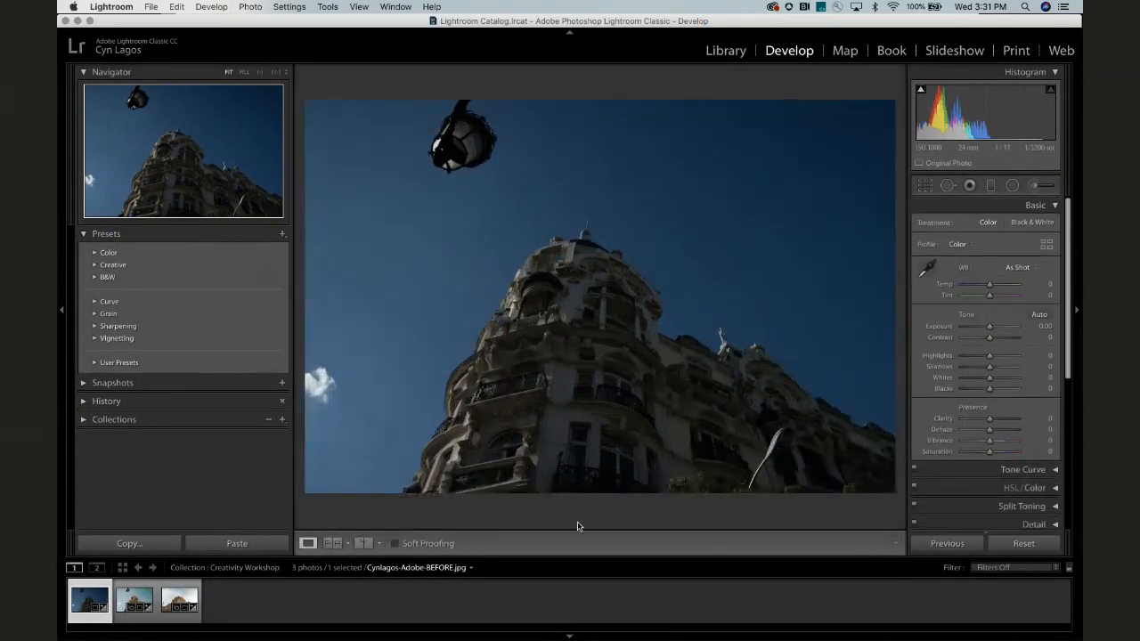
# Recheck the Storyteller Guide slide's notes on emotions and elements that don't belong, and return to the photo.
pyautogui.click(1055, 206)
pyautogui.press('super+Tab')
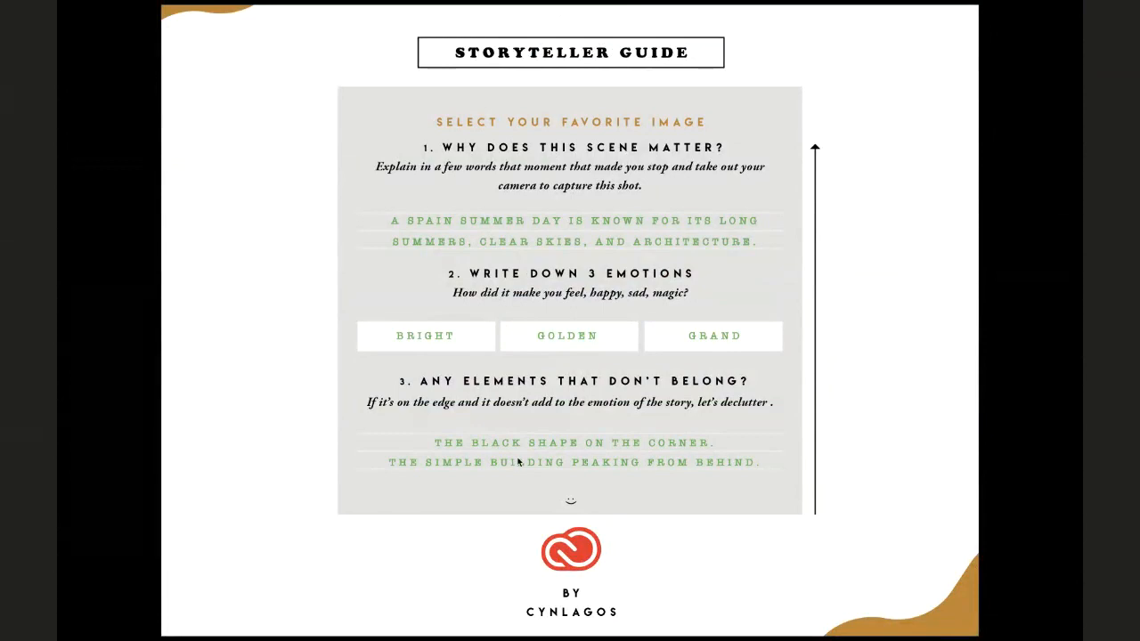
pyautogui.press('super+Tab')
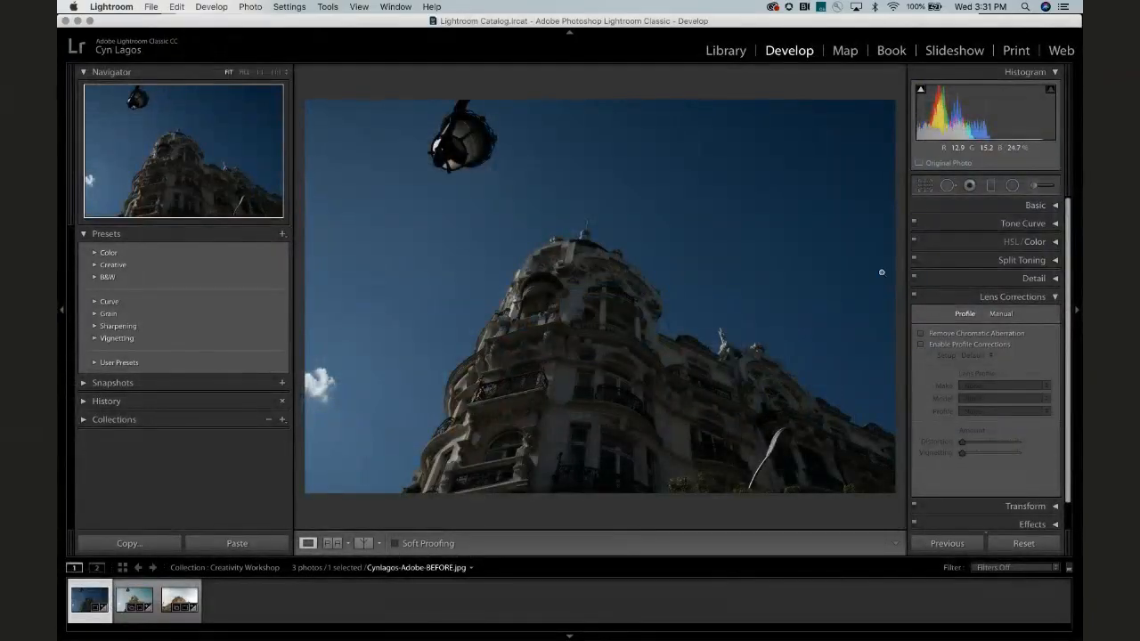
pyautogui.click(1054, 297)
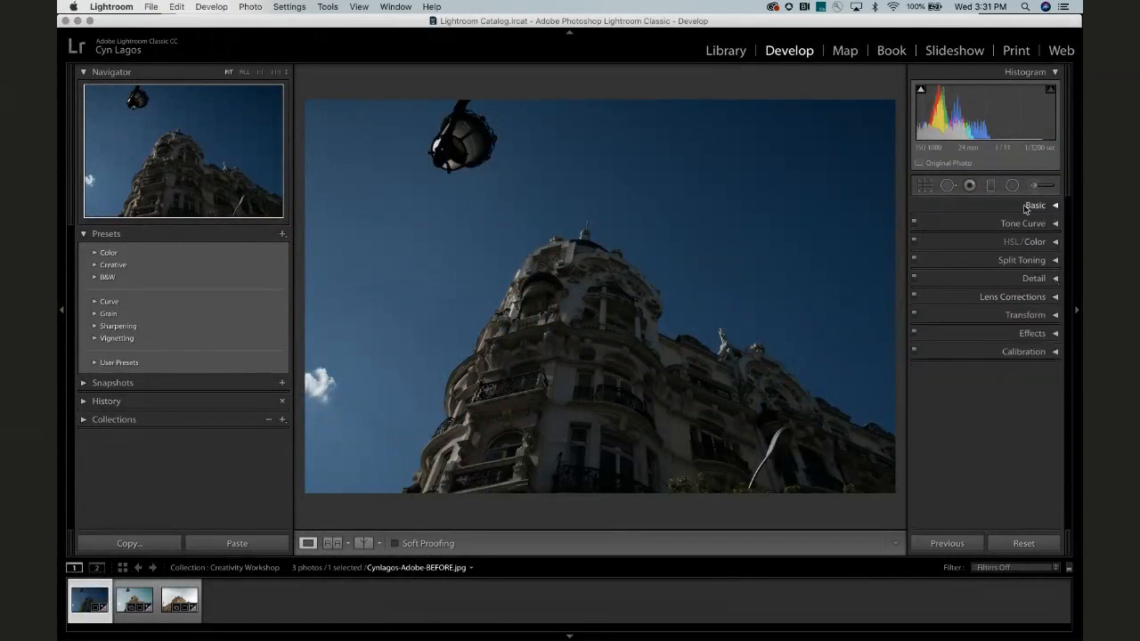
pyautogui.click(1026, 205)
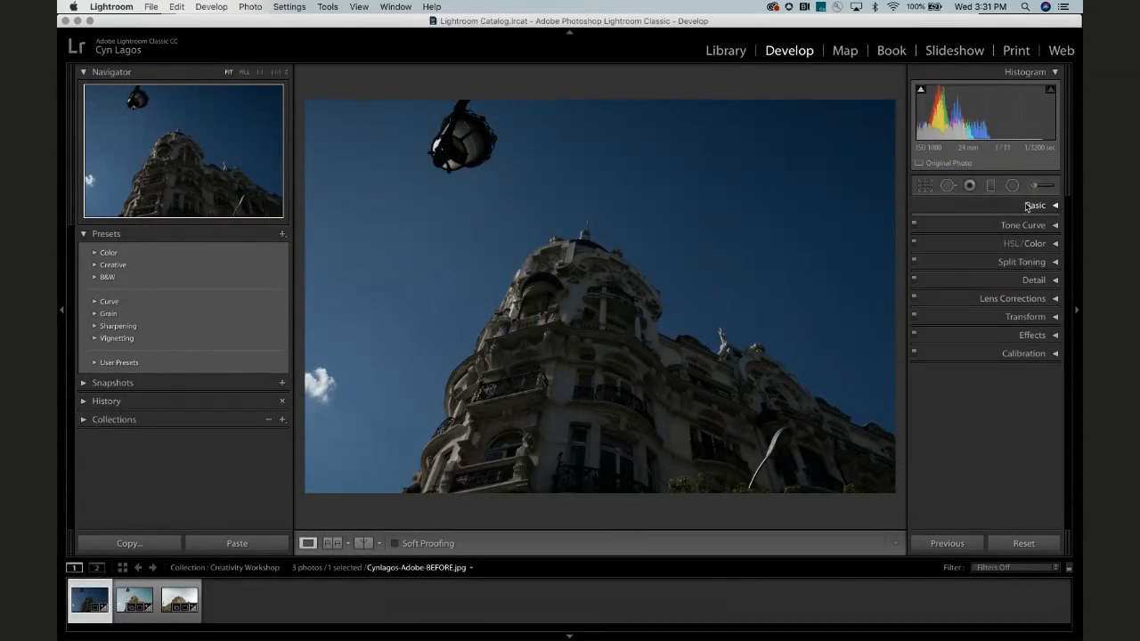
pyautogui.click(1026, 206)
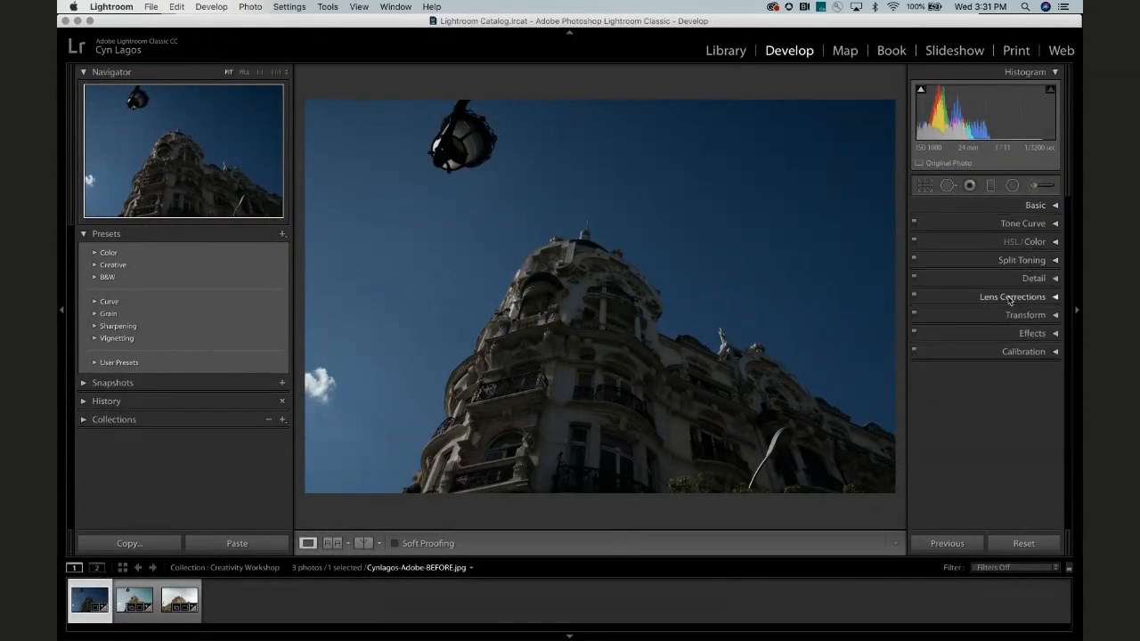
pyautogui.click(1014, 242)
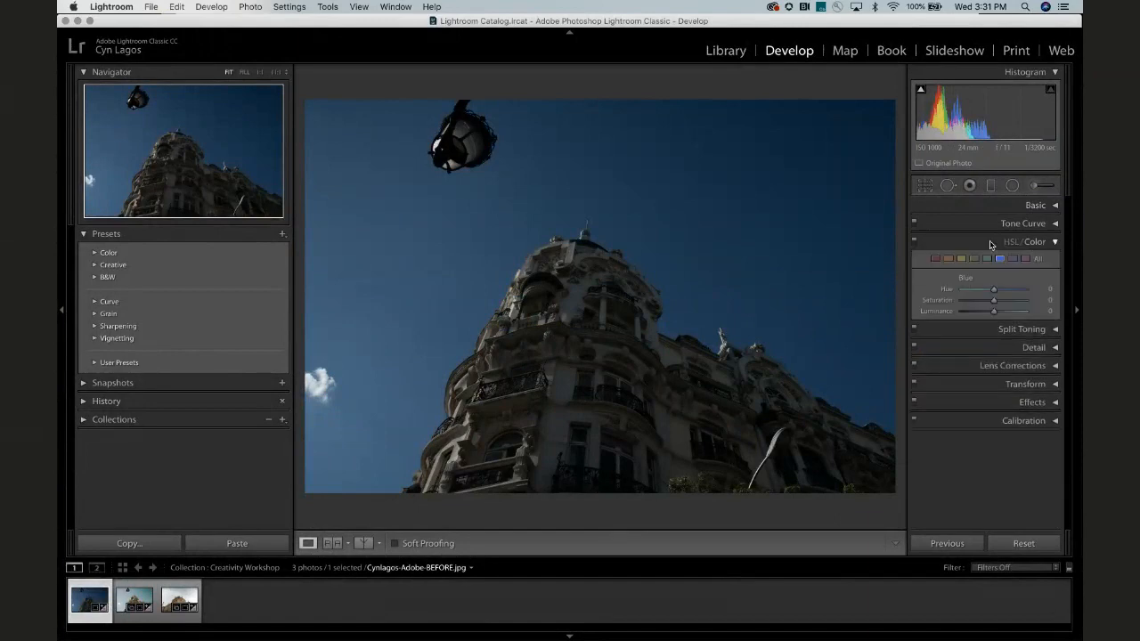
pyautogui.click(989, 241)
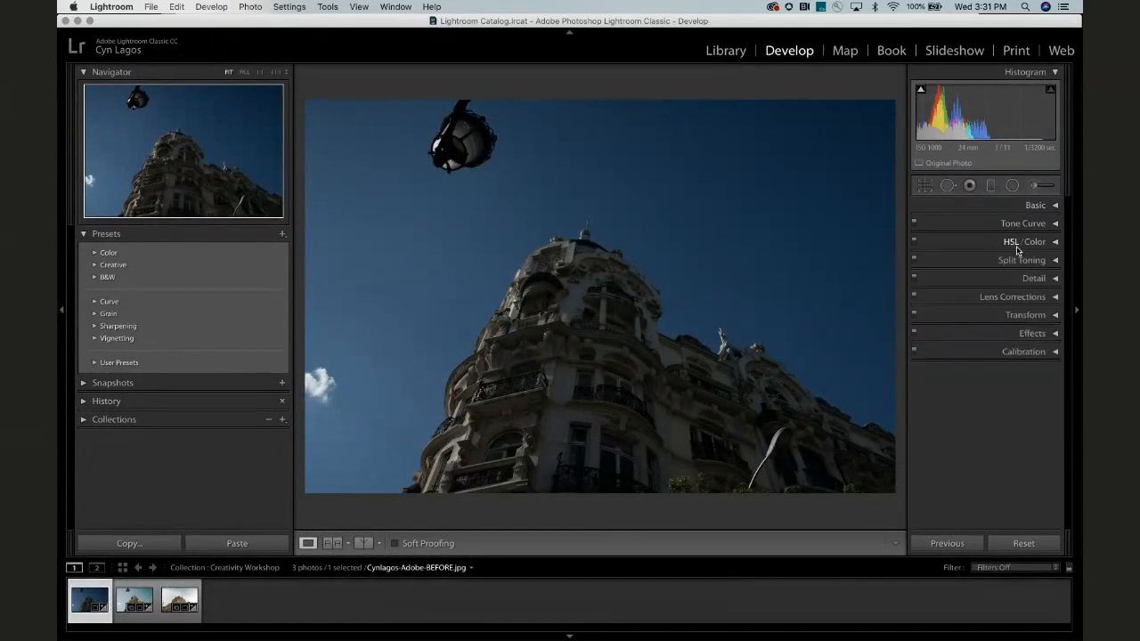
pyautogui.click(993, 265)
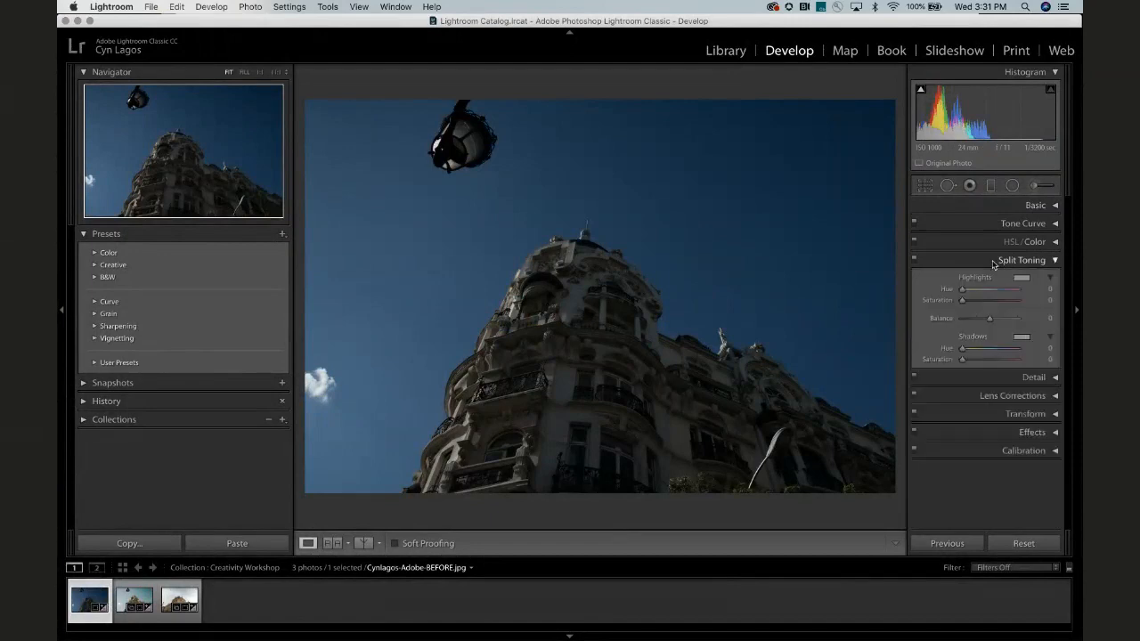
pyautogui.click(995, 263)
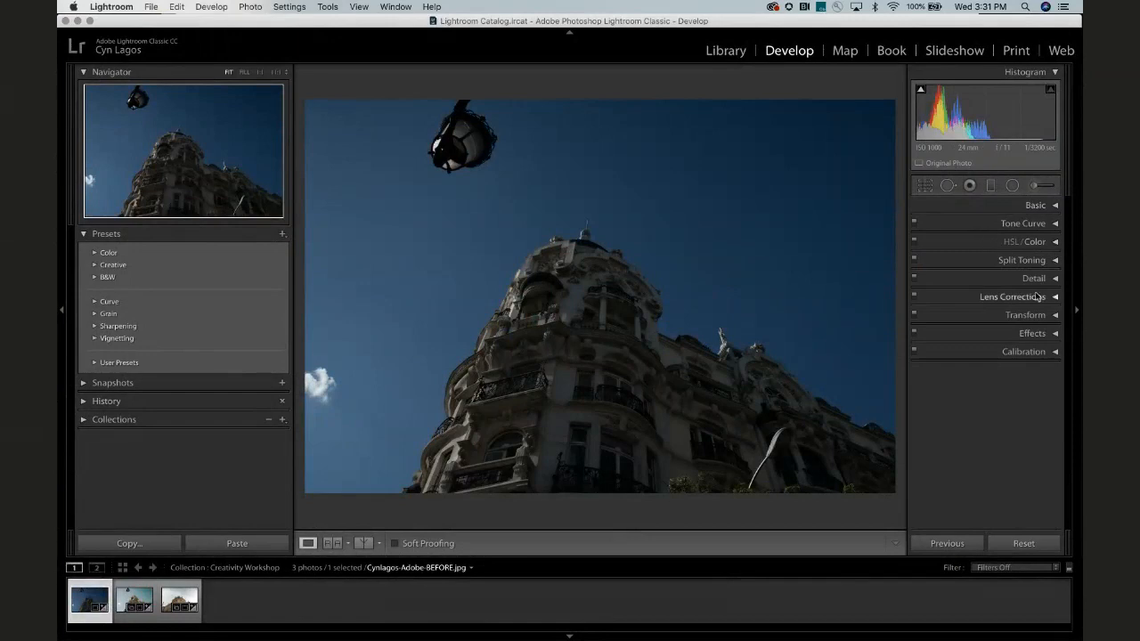
# Warm the photo's white balance by setting the Temp to +77 in the Basic adjustments.
pyautogui.click(1033, 205)
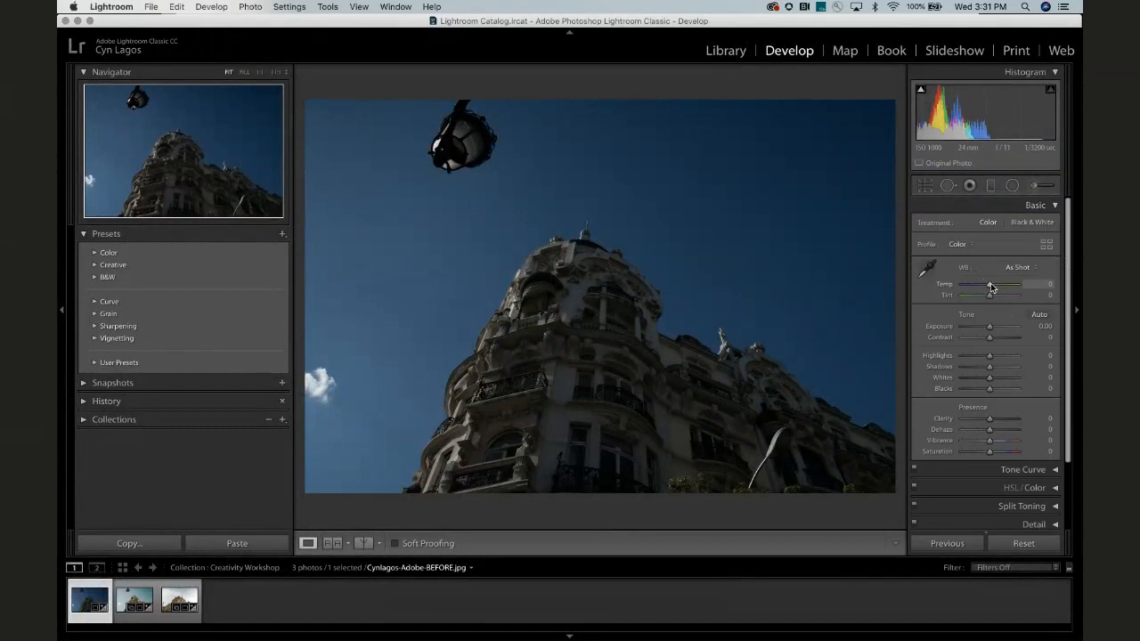
pyautogui.moveTo(991, 286)
pyautogui.mouseDown()
pyautogui.moveTo(1006, 288)
pyautogui.moveTo(924, 283)
pyautogui.moveTo(1002, 290)
pyautogui.mouseUp()
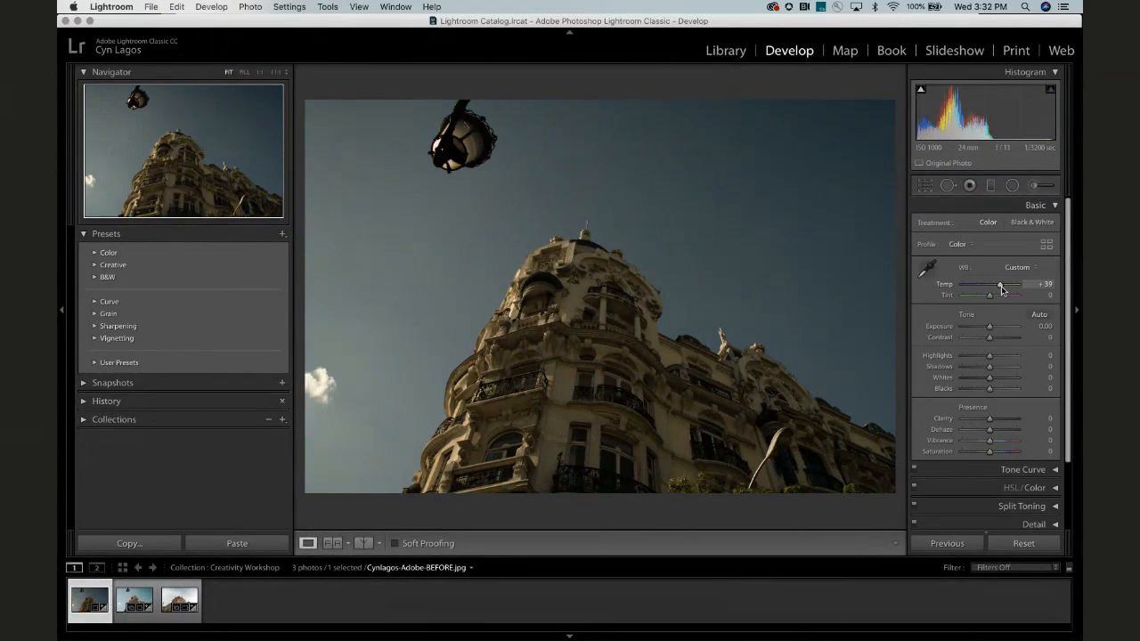
pyautogui.moveTo(1002, 290); pyautogui.dragTo(1004, 290)
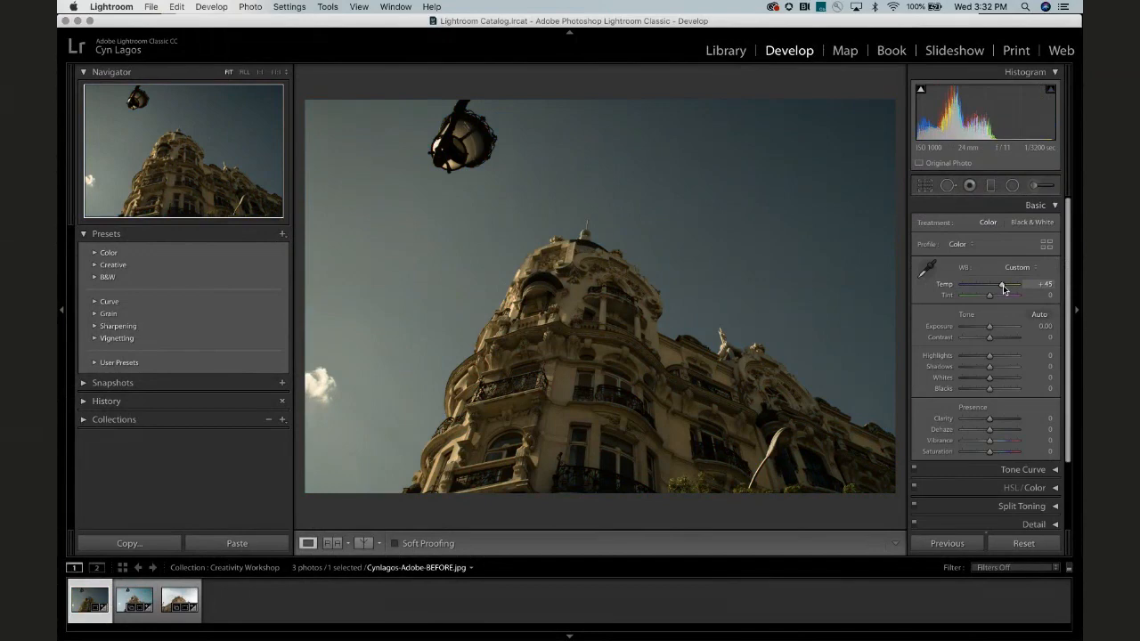
pyautogui.moveTo(1003, 289); pyautogui.dragTo(1012, 290)
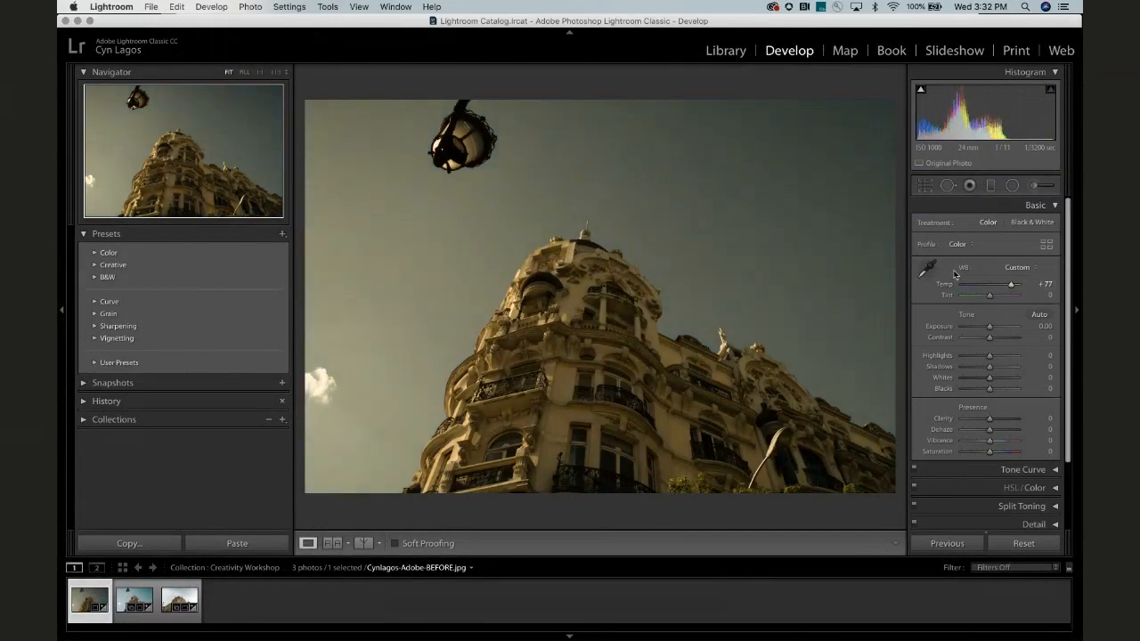
# Brighten the photo to an Exposure of +1.60, comparing it with the unedited version while adjusting.
pyautogui.moveTo(990, 331); pyautogui.dragTo(999, 328)
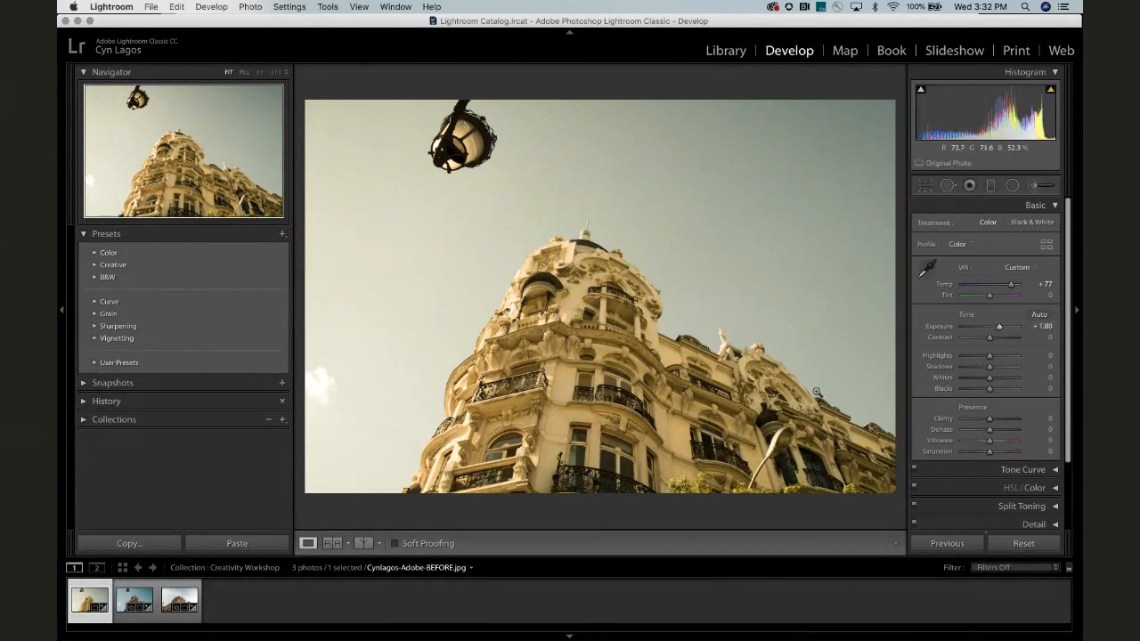
pyautogui.press('\\')
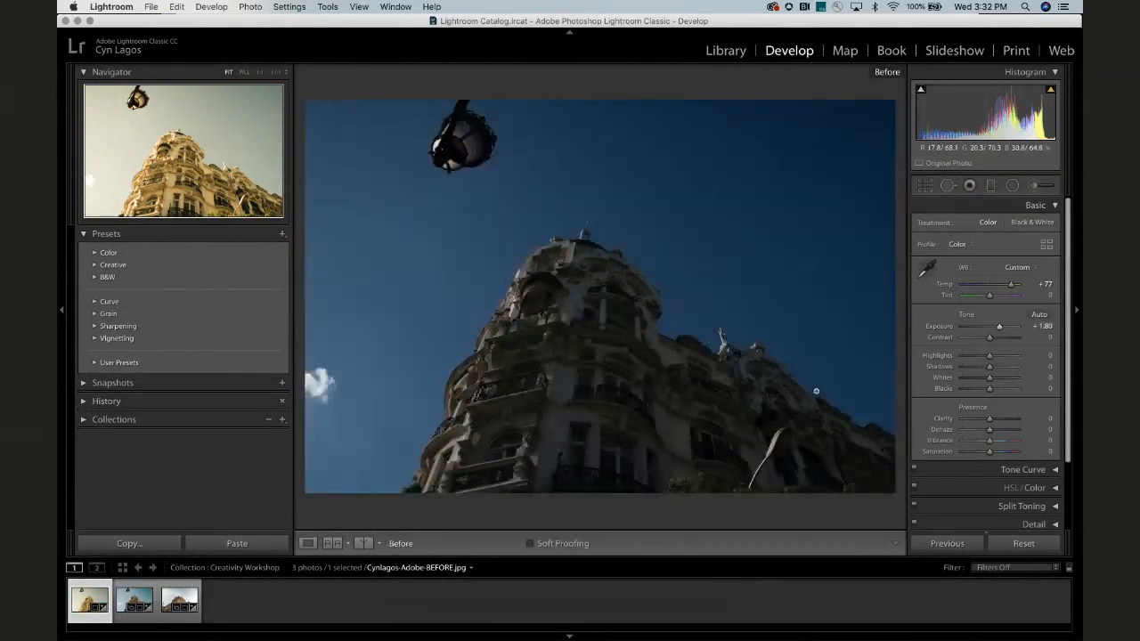
pyautogui.press('\\')
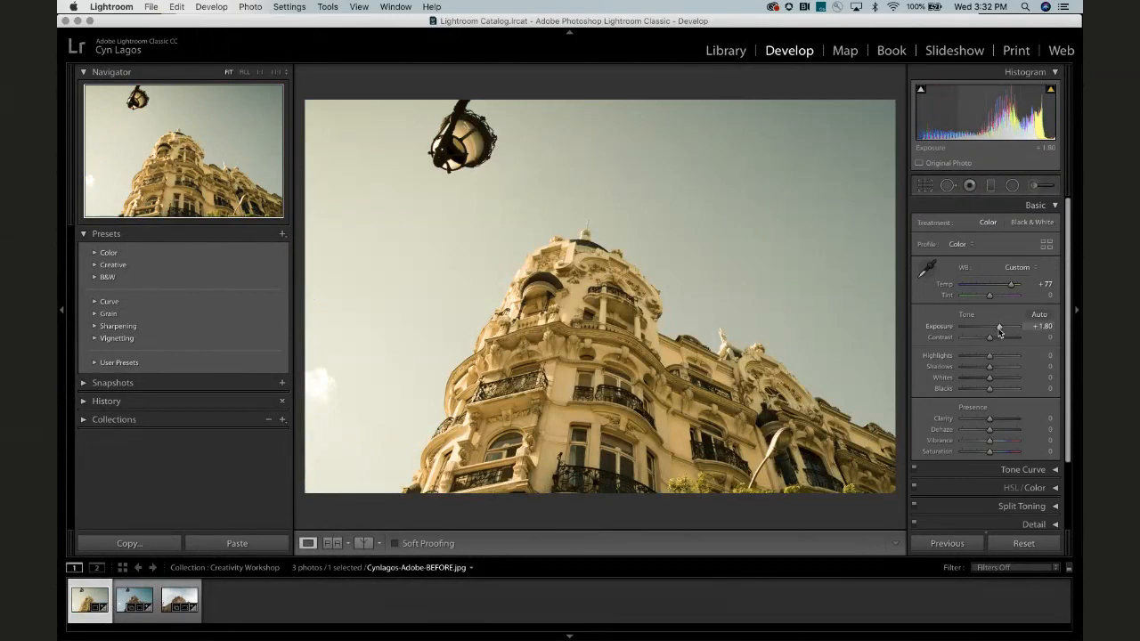
pyautogui.moveTo(999, 329)
pyautogui.mouseDown()
pyautogui.moveTo(988, 328)
pyautogui.moveTo(997, 327)
pyautogui.mouseUp()
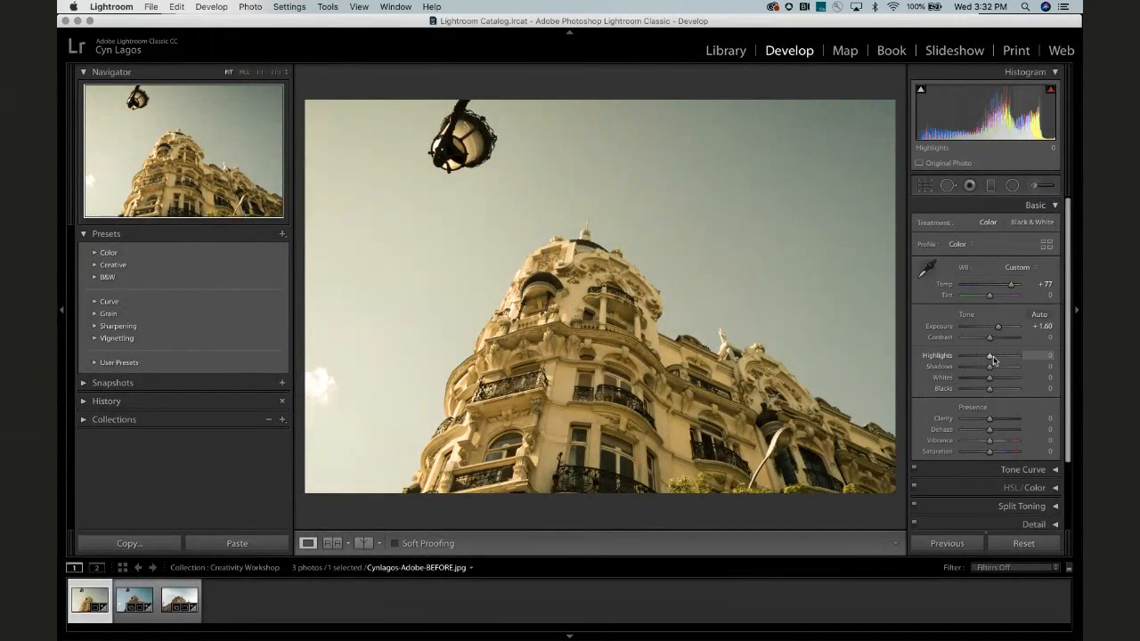
# Set Highlights to +28, Whites to +49, Shadows to +19 and Vibrance to +20, and close the Basic adjustments.
pyautogui.moveTo(982, 359)
pyautogui.mouseDown()
pyautogui.moveTo(1015, 357)
pyautogui.moveTo(996, 357)
pyautogui.mouseUp()
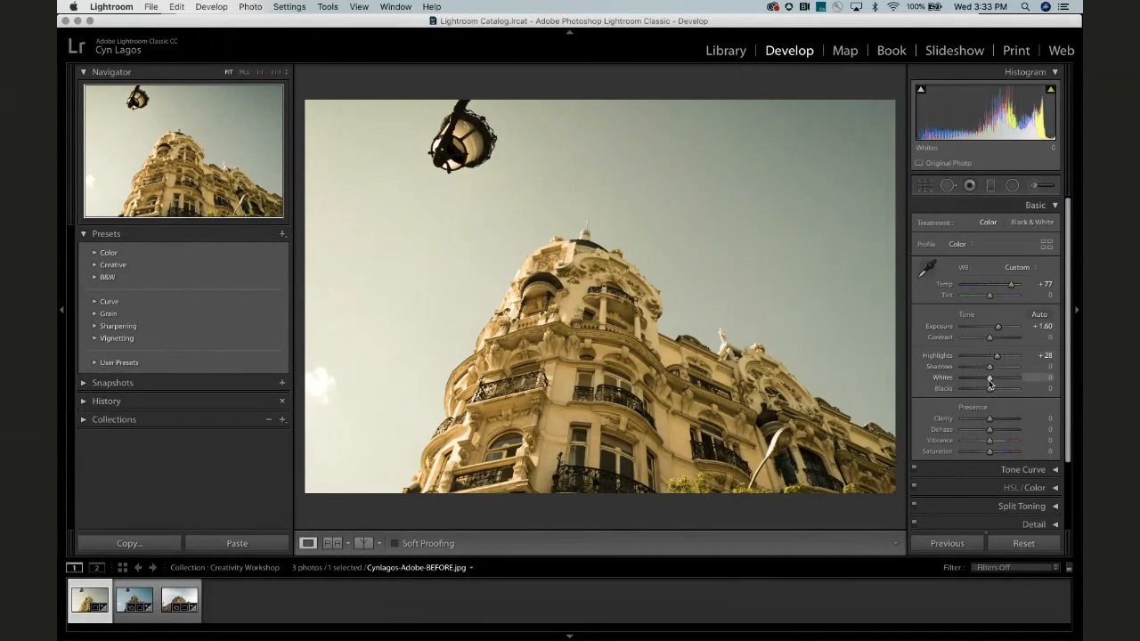
pyautogui.moveTo(990, 378)
pyautogui.mouseDown()
pyautogui.moveTo(1006, 380)
pyautogui.moveTo(996, 370)
pyautogui.mouseUp()
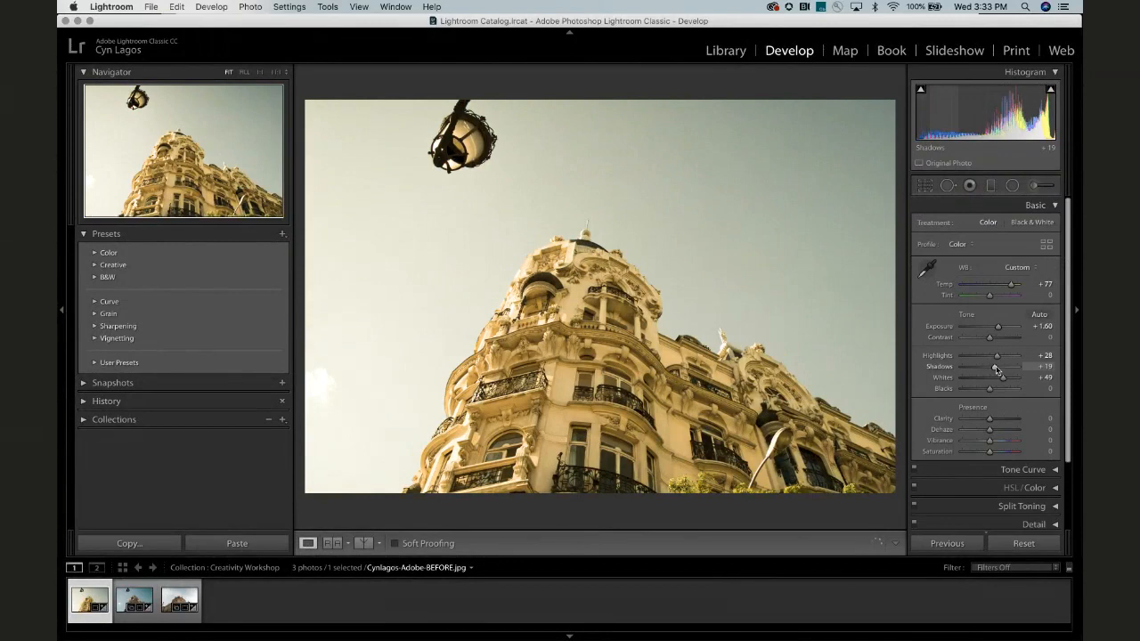
pyautogui.scroll(-1, 995, 388)
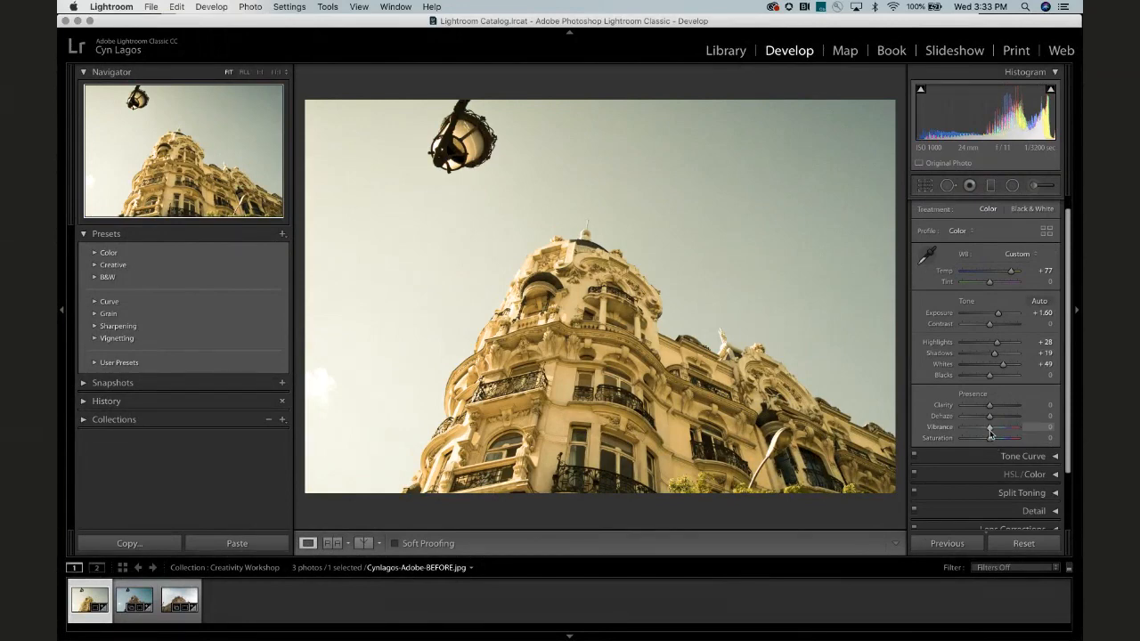
pyautogui.moveTo(989, 433); pyautogui.dragTo(995, 432)
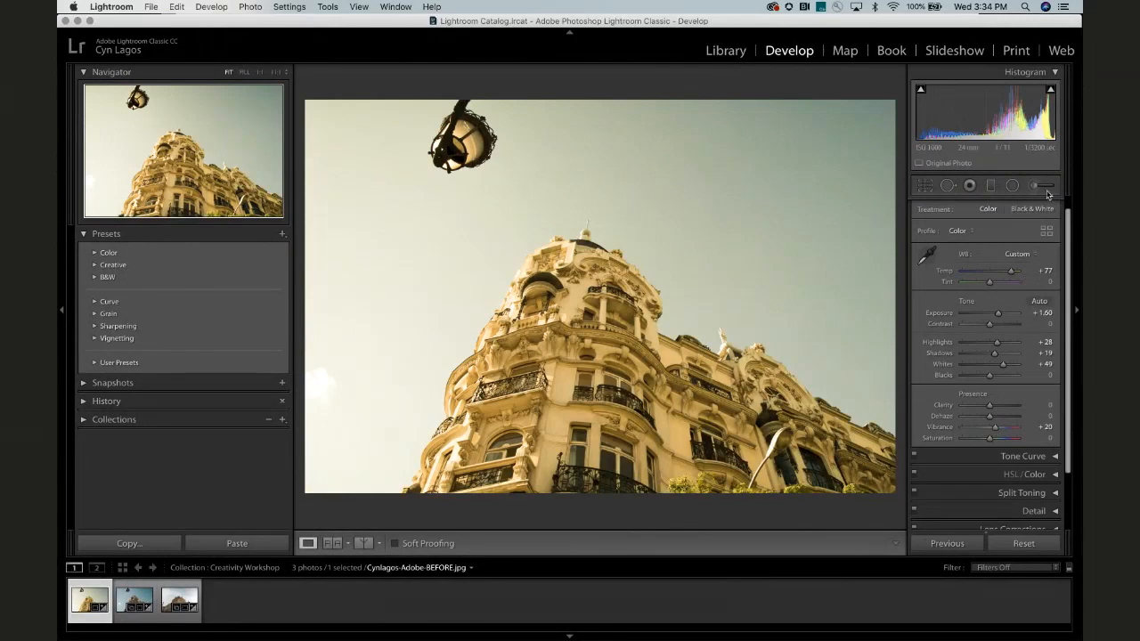
pyautogui.scroll(1, 1046, 234)
pyautogui.scroll(2, 1047, 227)
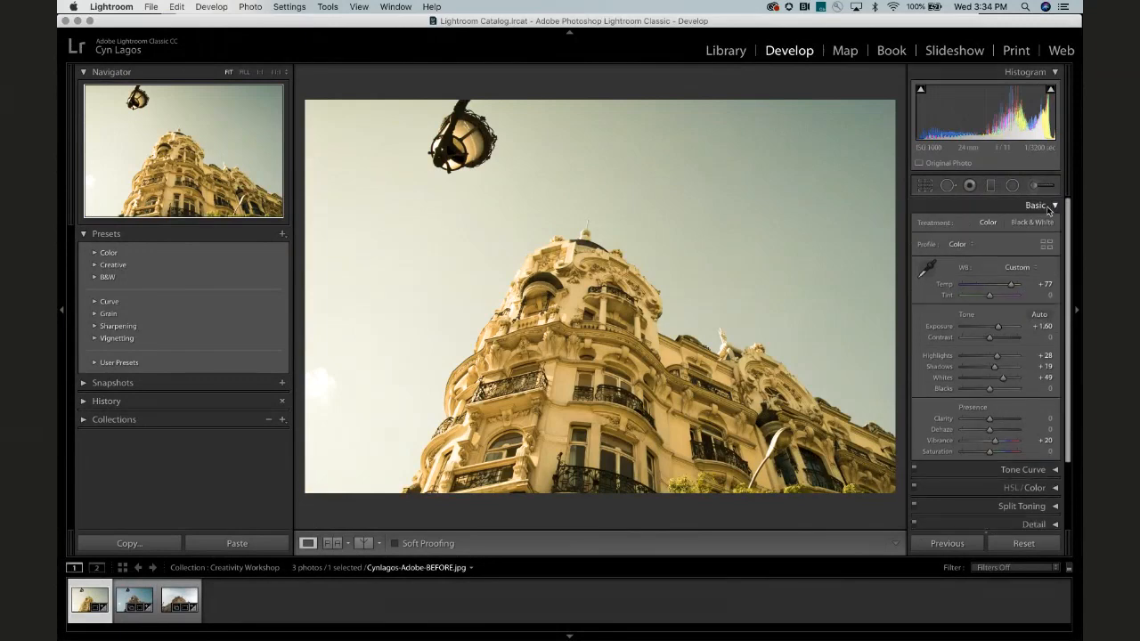
pyautogui.click(1047, 210)
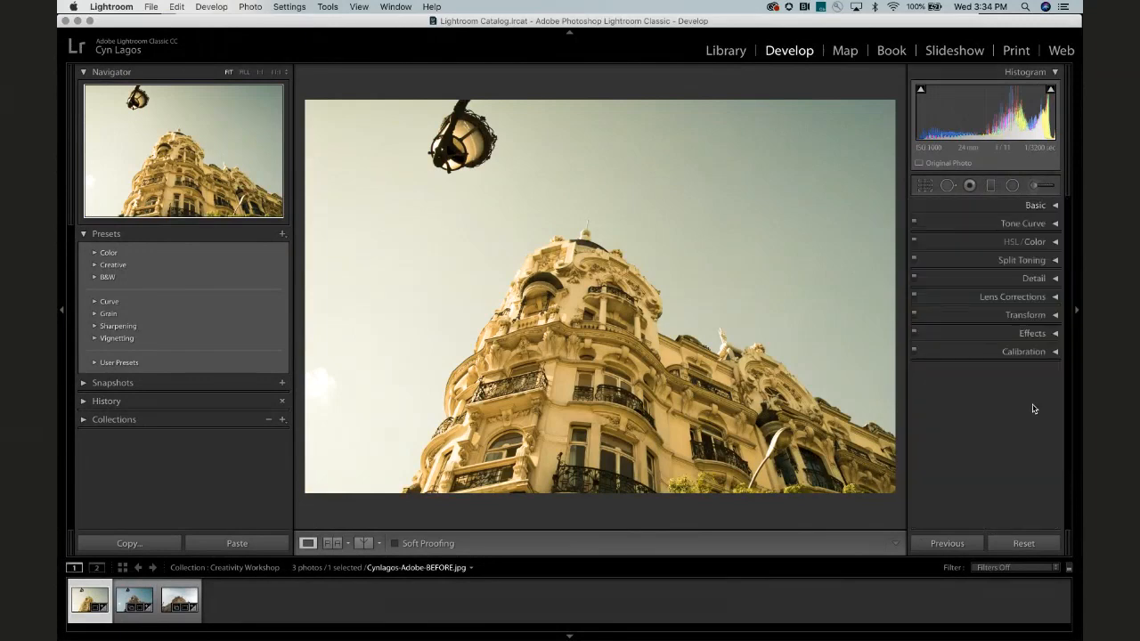
# Shift the building's yellow towards a richer gold by setting the Blue Primary Hue to -40 in Calibration.
pyautogui.click(1032, 353)
pyautogui.scroll(-1, 1008, 436)
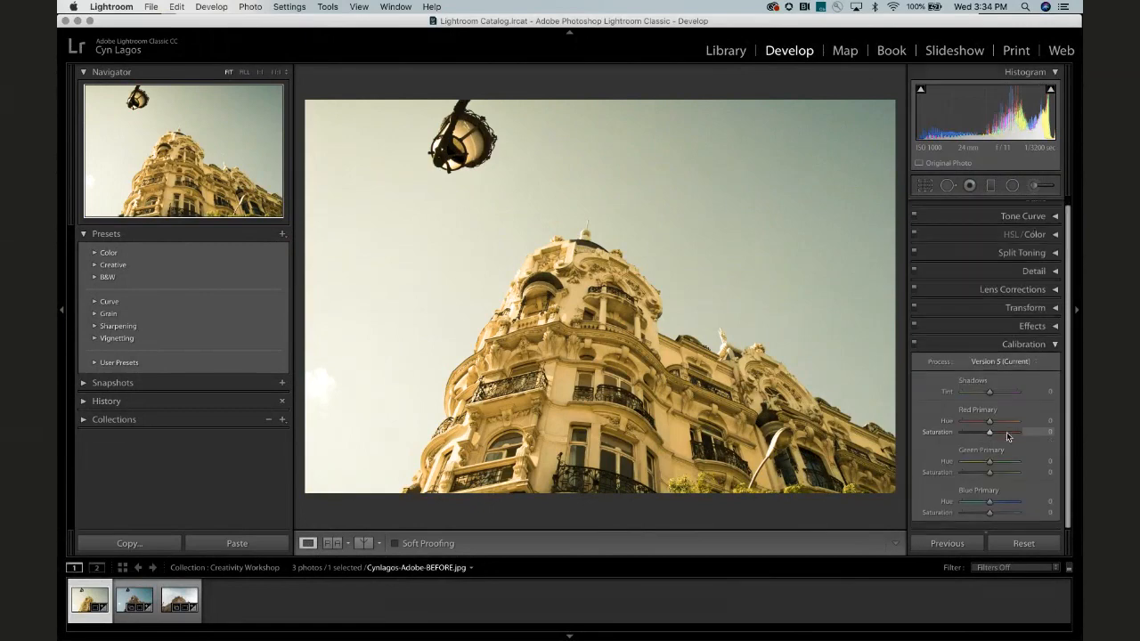
pyautogui.scroll(1, 1008, 436)
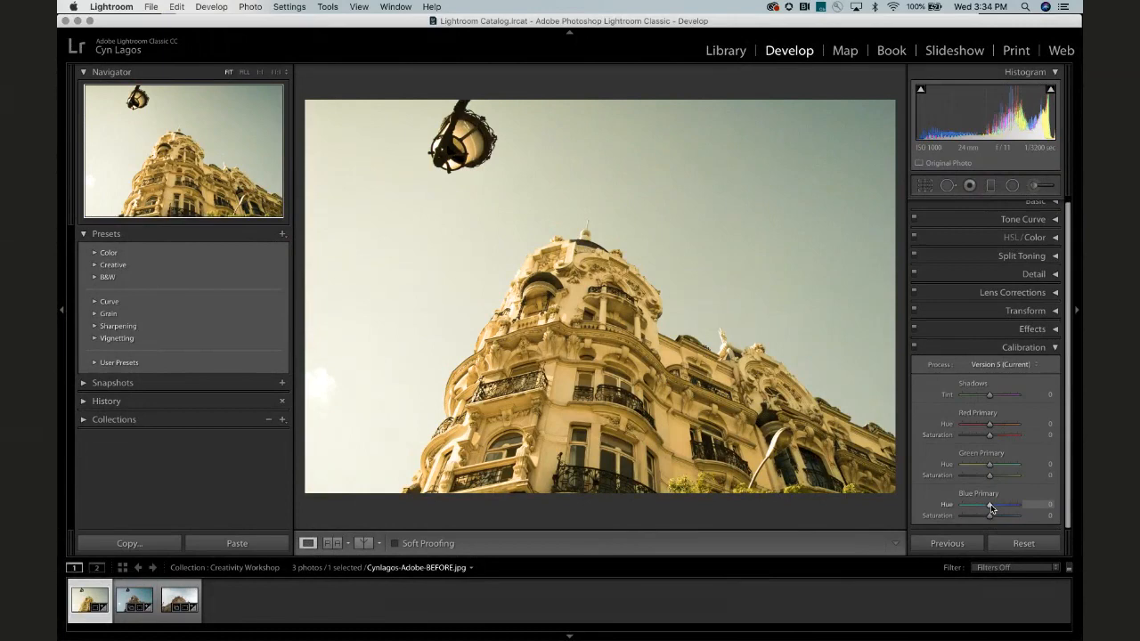
pyautogui.moveTo(991, 508); pyautogui.dragTo(983, 505)
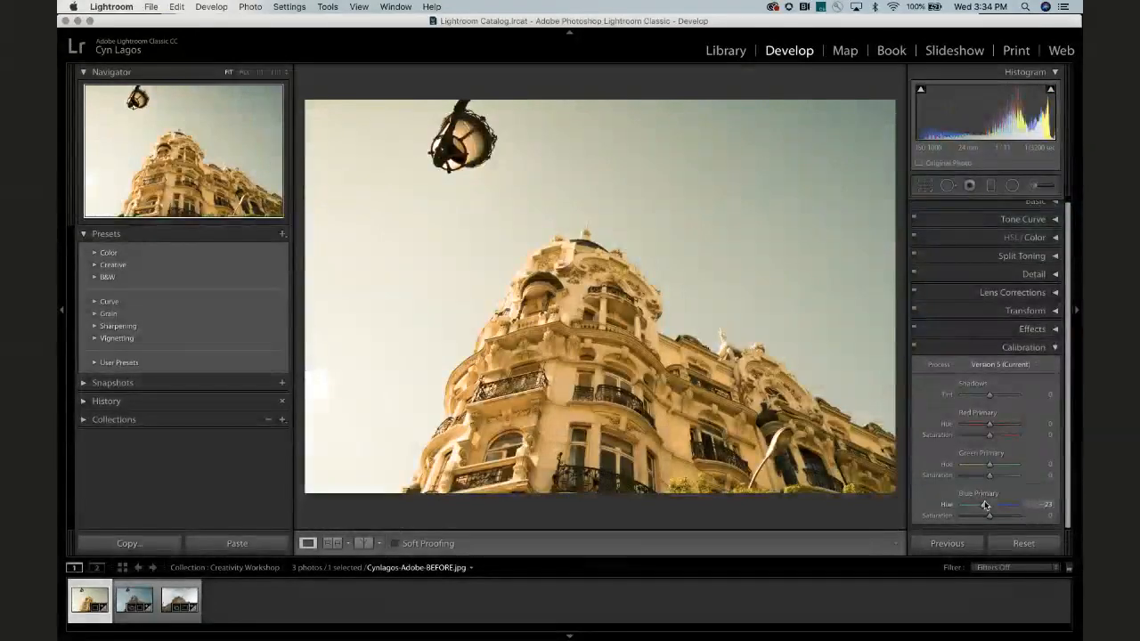
pyautogui.moveTo(984, 504); pyautogui.dragTo(985, 506)
pyautogui.moveTo(986, 506)
pyautogui.mouseDown()
pyautogui.moveTo(996, 509)
pyautogui.moveTo(985, 509)
pyautogui.mouseUp()
pyautogui.moveTo(984, 507); pyautogui.dragTo(979, 509)
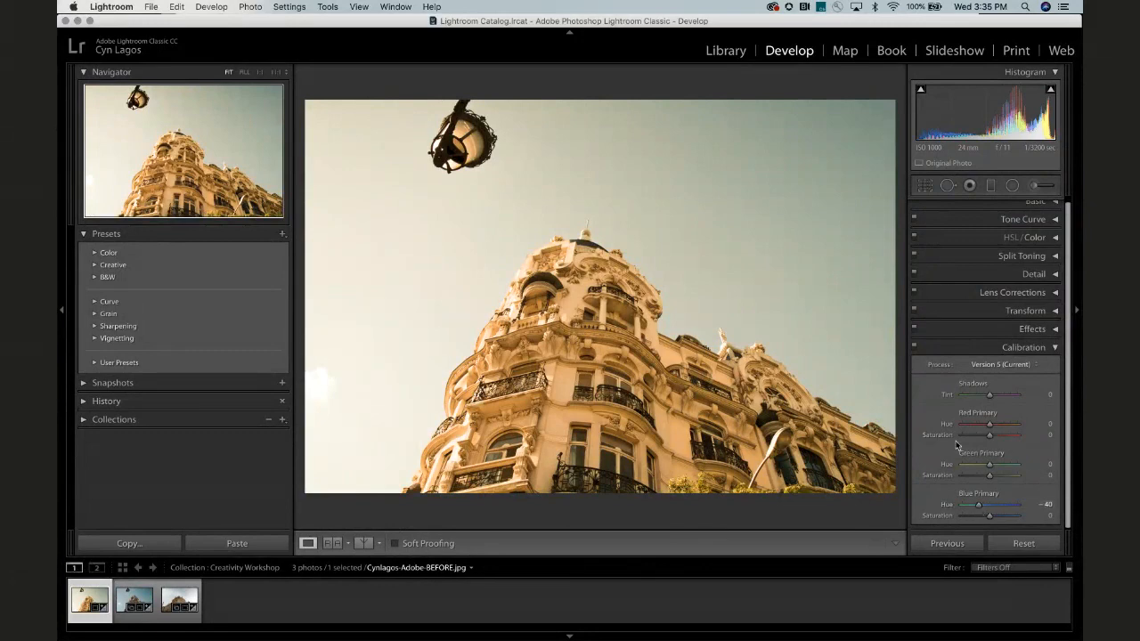
# Lower the Blue Primary Saturation to -33 and close the Calibration adjustments.
pyautogui.moveTo(988, 520); pyautogui.dragTo(980, 524)
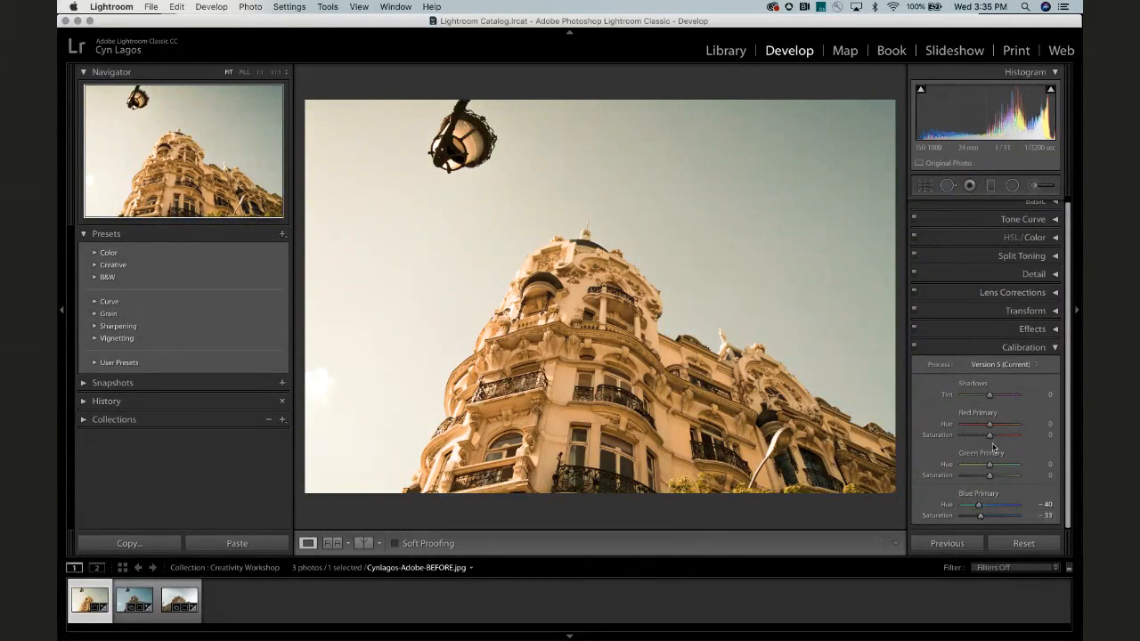
pyautogui.scroll(1, 1041, 365)
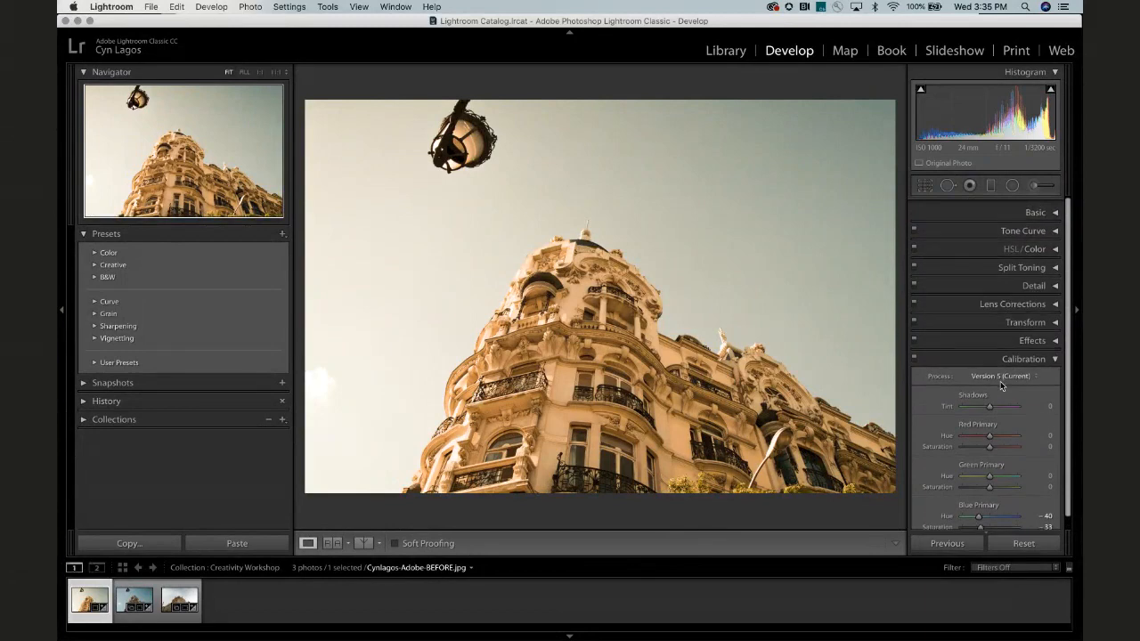
pyautogui.click(1046, 357)
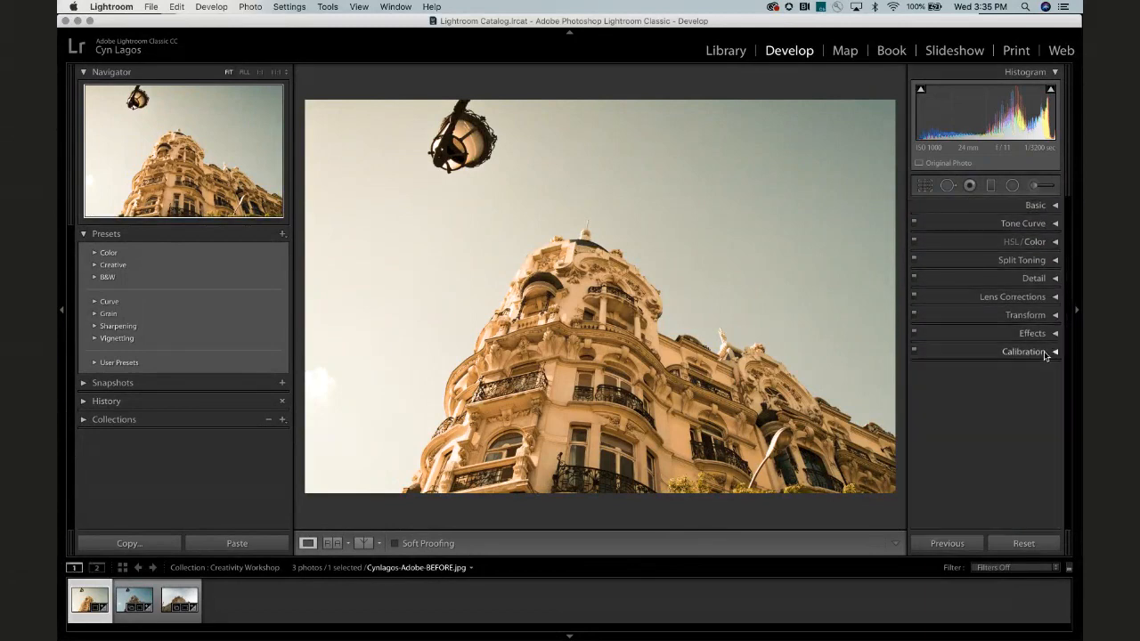
# Turn on Remove Chromatic Aberration and Enable Profile Corrections in Lens Corrections, and choose Canon as the lens make.
pyautogui.click(1018, 298)
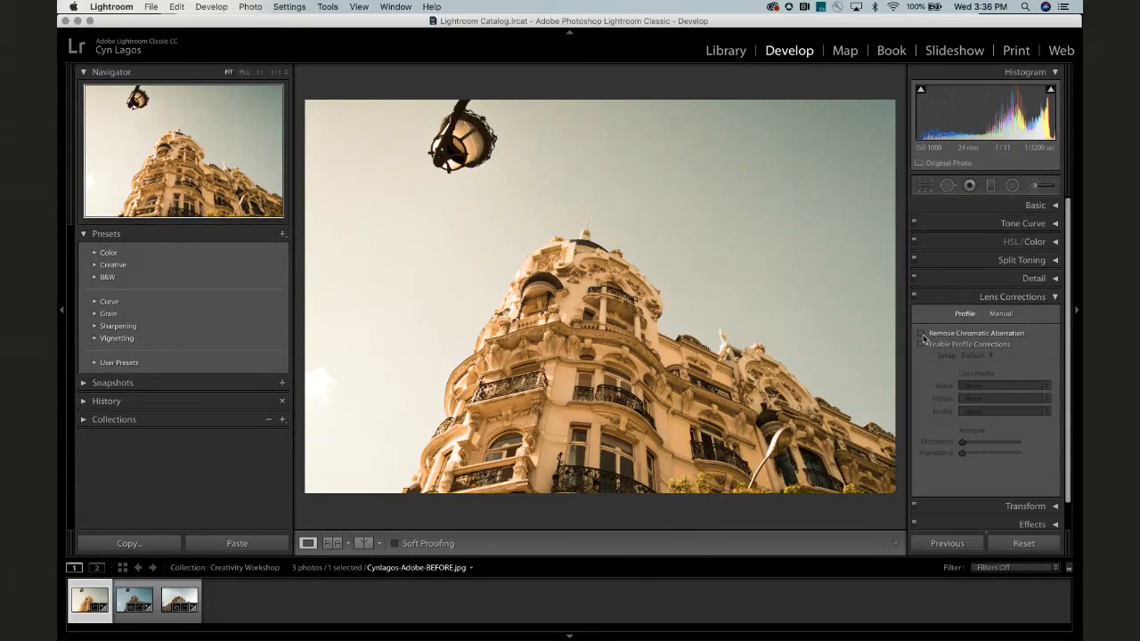
pyautogui.click(920, 333)
pyautogui.click(922, 345)
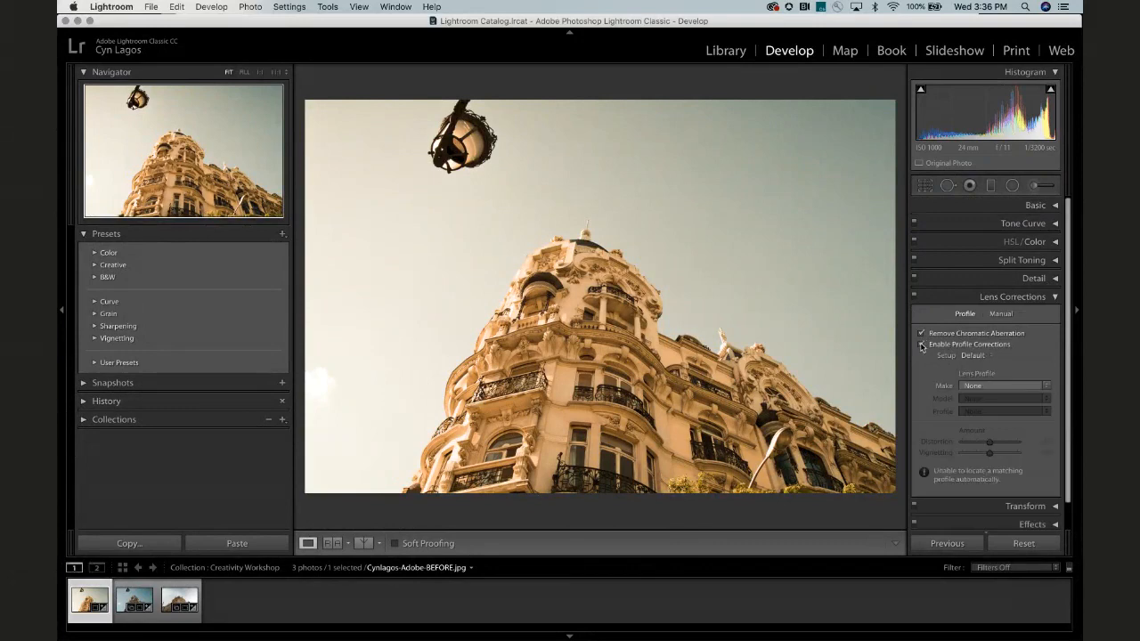
pyautogui.click(976, 387)
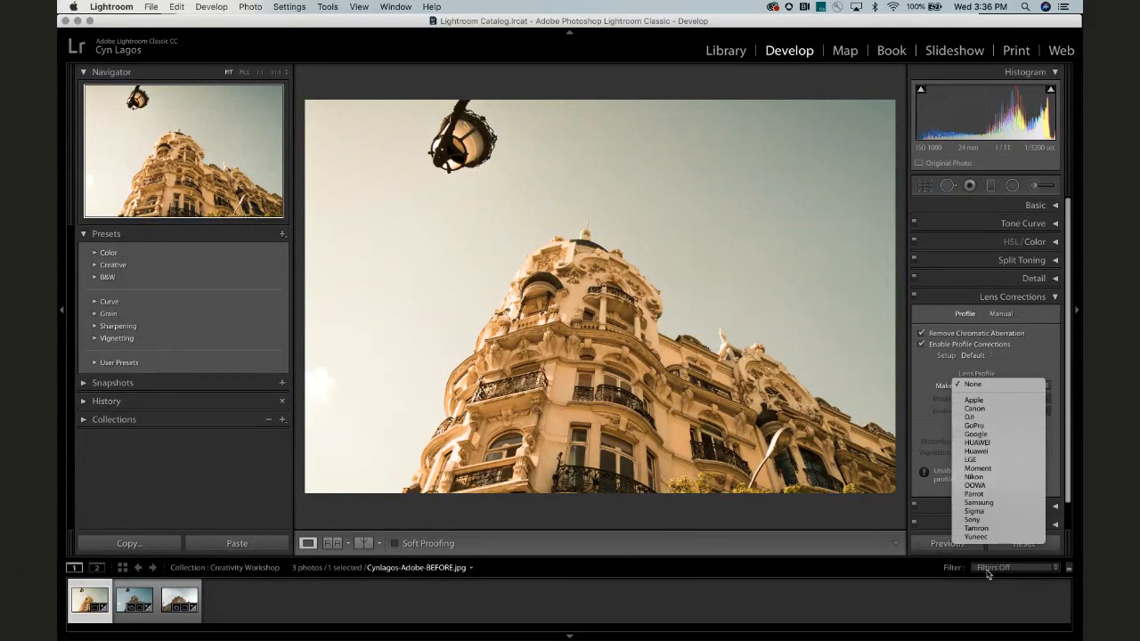
pyautogui.click(989, 409)
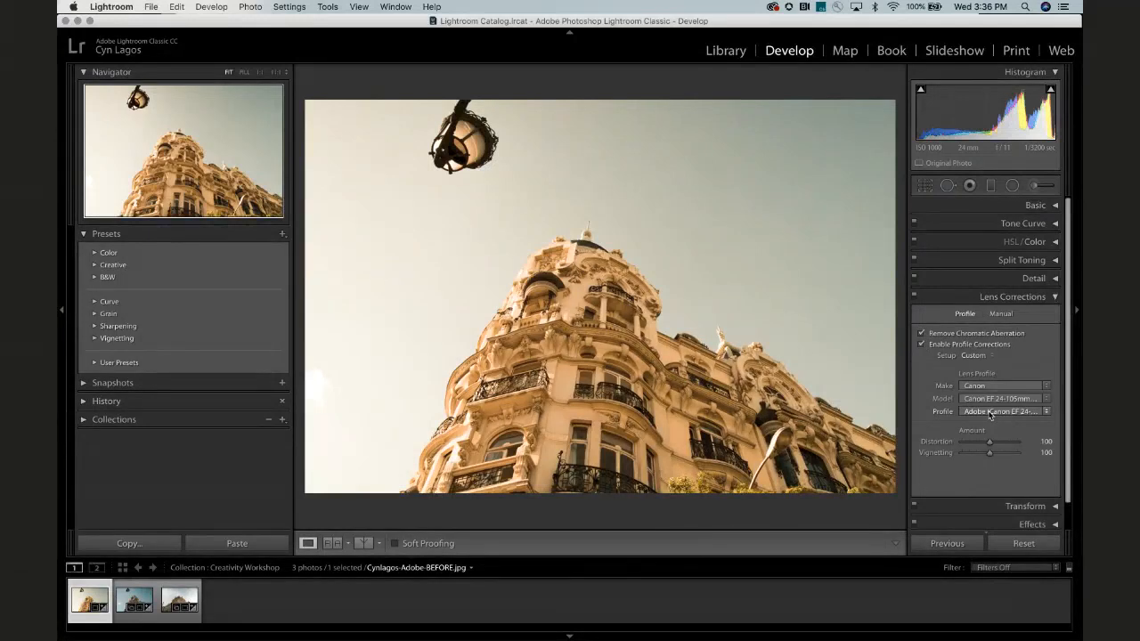
# Compare the photo with and without the Canon lens profile by undoing and redoing it, leaving the profile applied.
pyautogui.press('super+z')
pyautogui.press('super+shift+z')
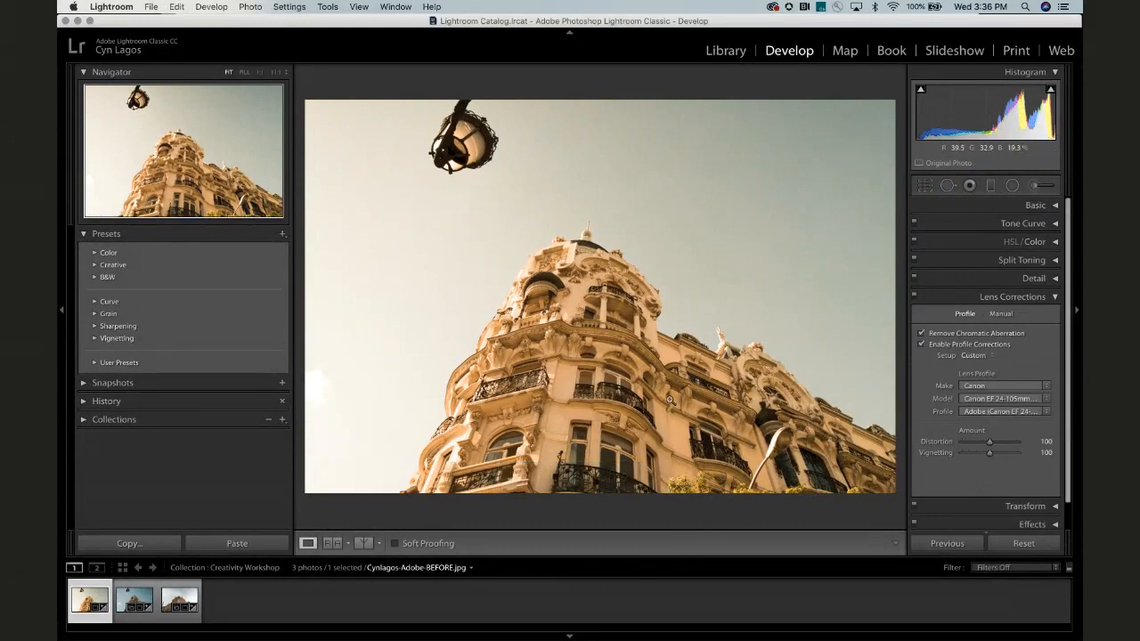
pyautogui.press('super+z')
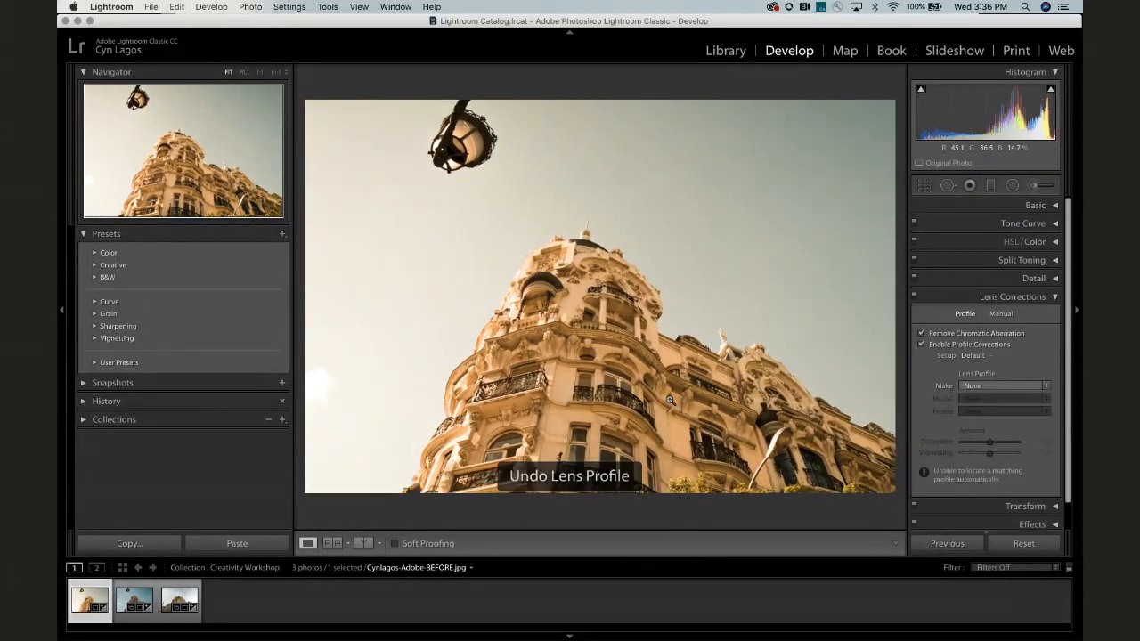
pyautogui.press('super+shift+z')
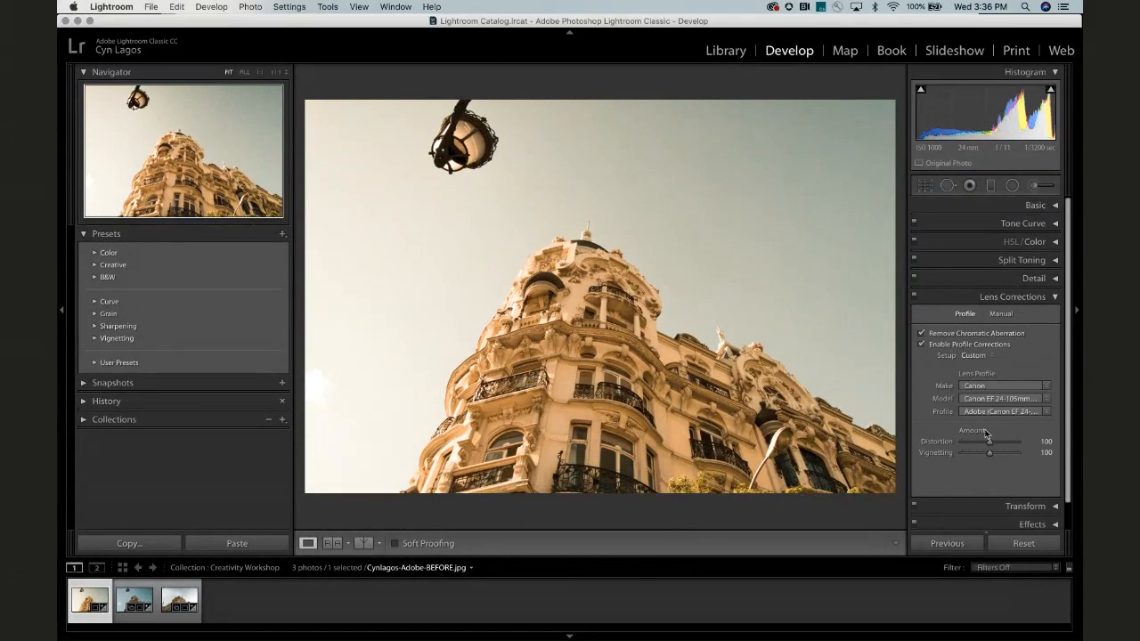
# Try the lens profile's Vignetting amount at 200, undo it and close the Lens Corrections adjustments.
pyautogui.moveTo(987, 438); pyautogui.dragTo(1020, 459)
pyautogui.press('super+z')
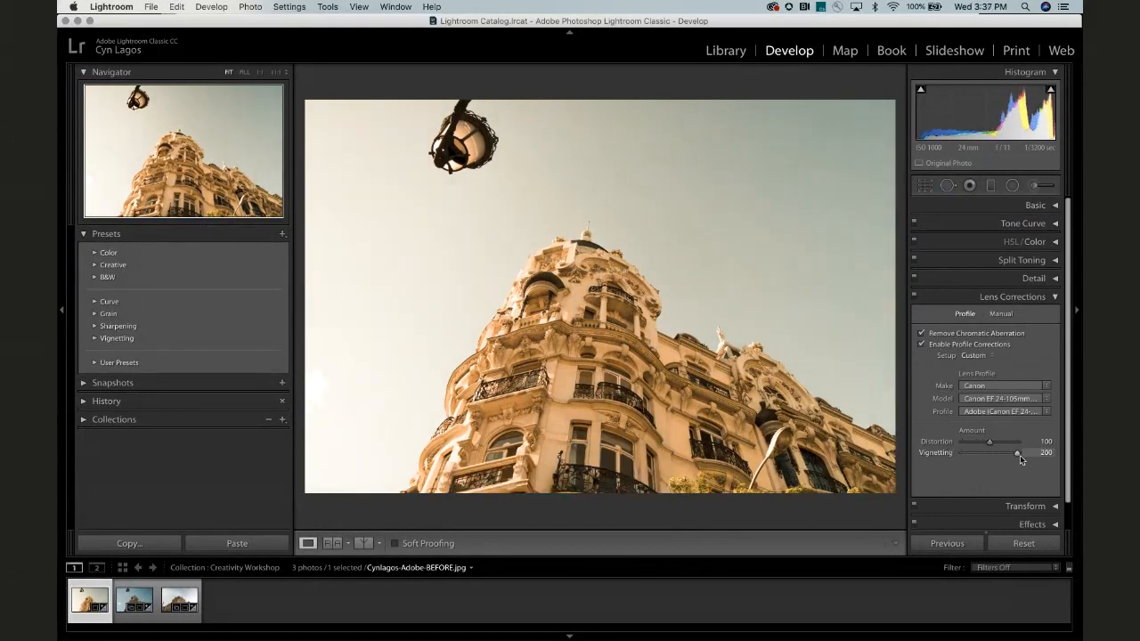
pyautogui.press('super+z')
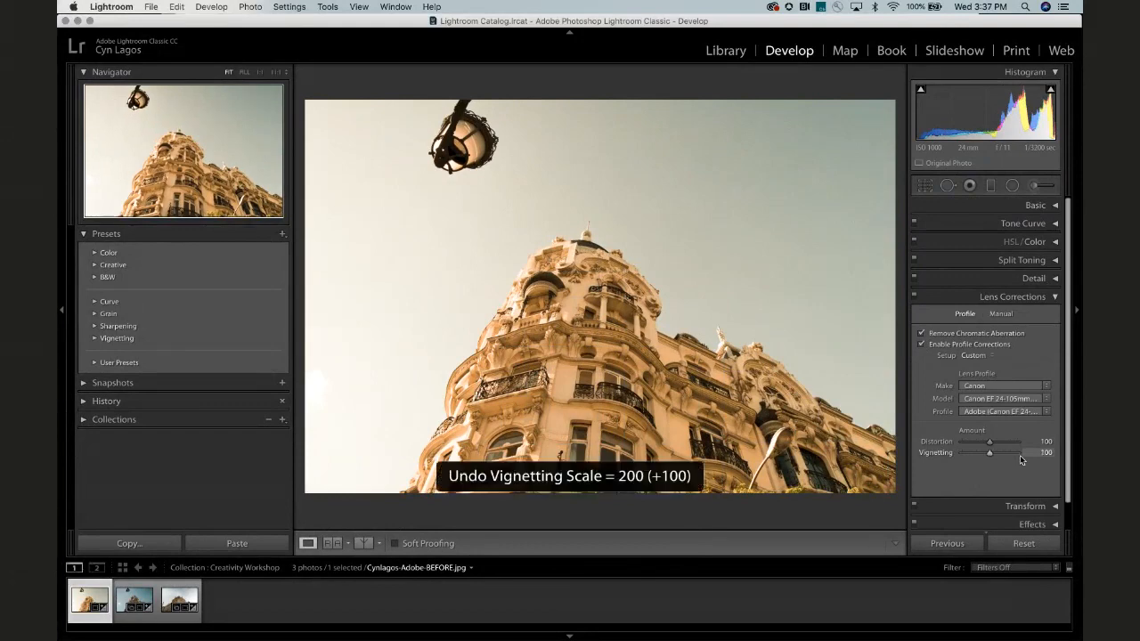
pyautogui.click(1054, 297)
pyautogui.click(1024, 297)
pyautogui.click(1012, 298)
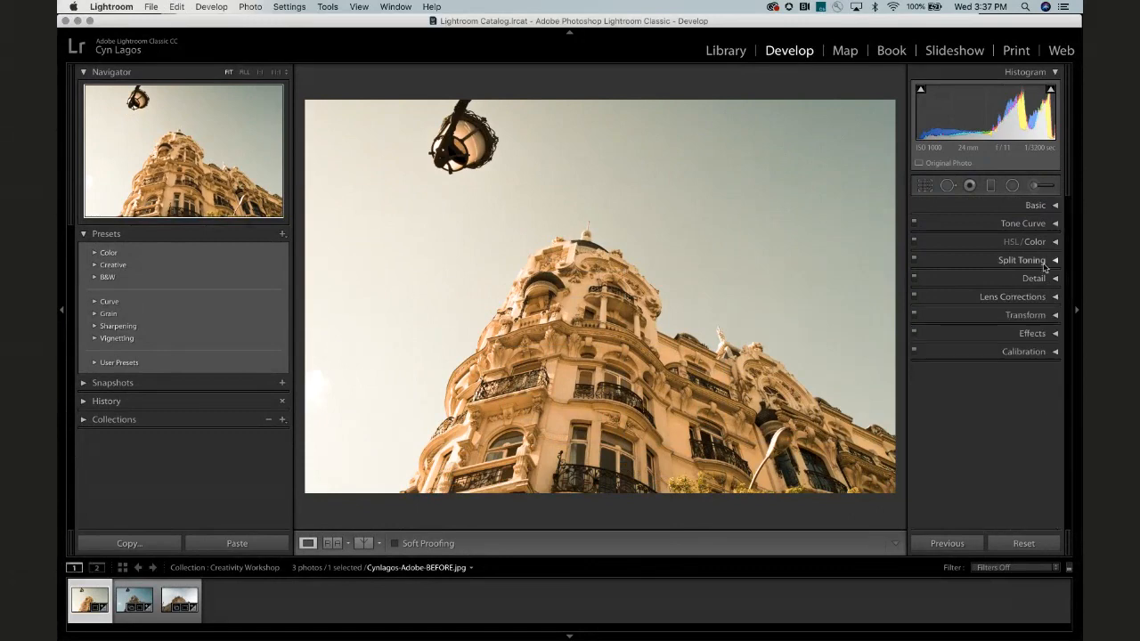
# Check the sky's grain up close, set the Noise Reduction Luminance to 19 in Detail, inspect the building and close the Detail adjustments.
pyautogui.click(1035, 278)
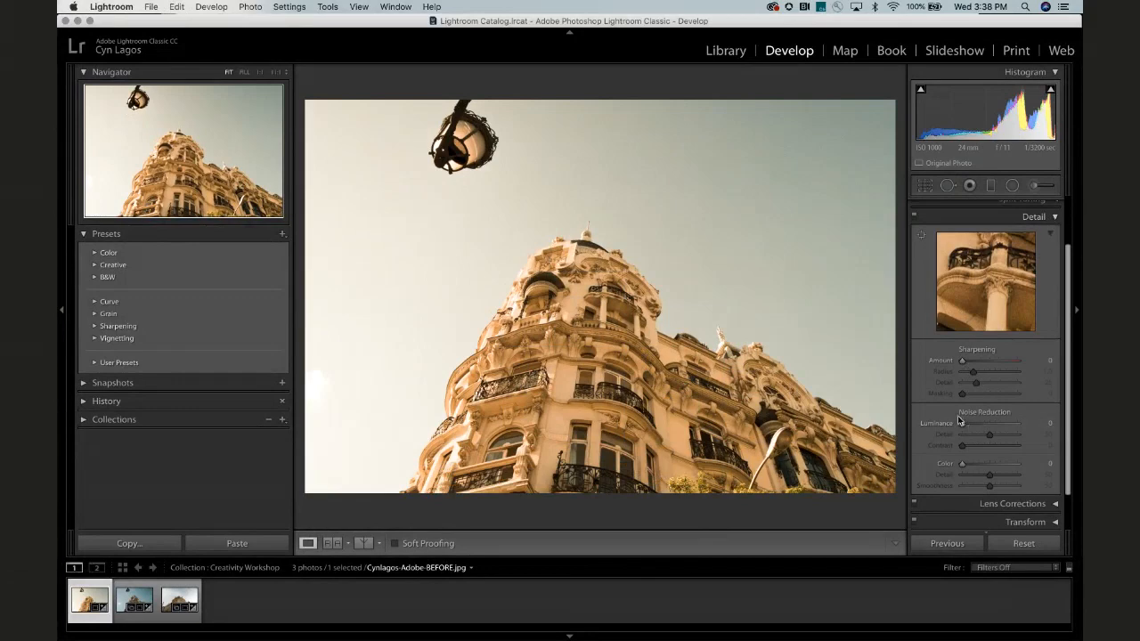
pyautogui.moveTo(729, 334); pyautogui.dragTo(523, 258)
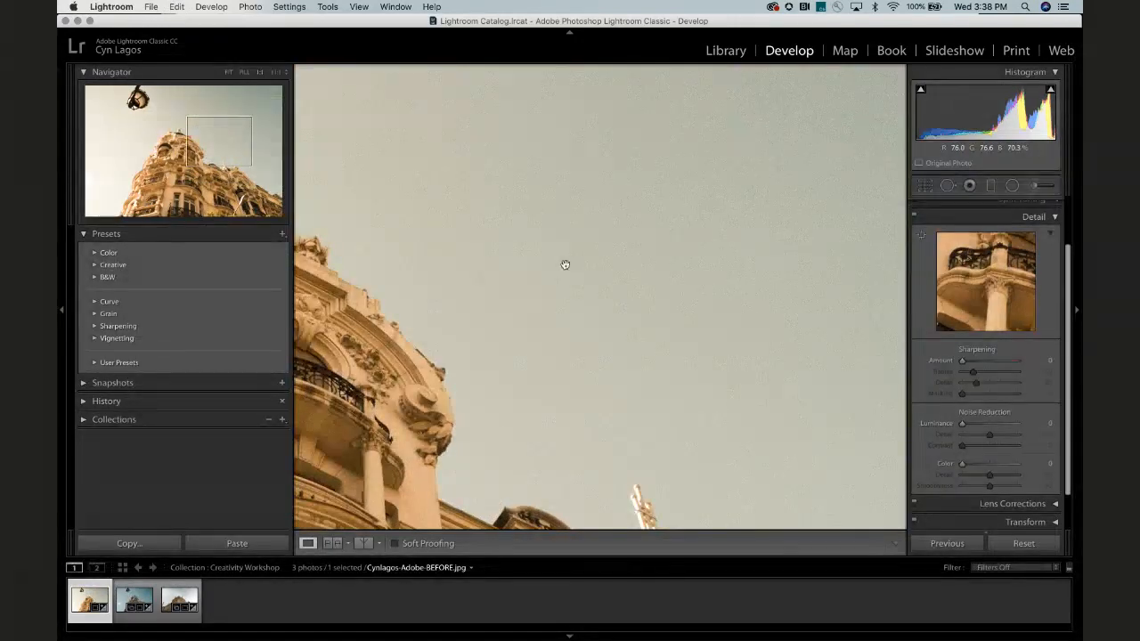
pyautogui.moveTo(798, 288); pyautogui.dragTo(626, 412)
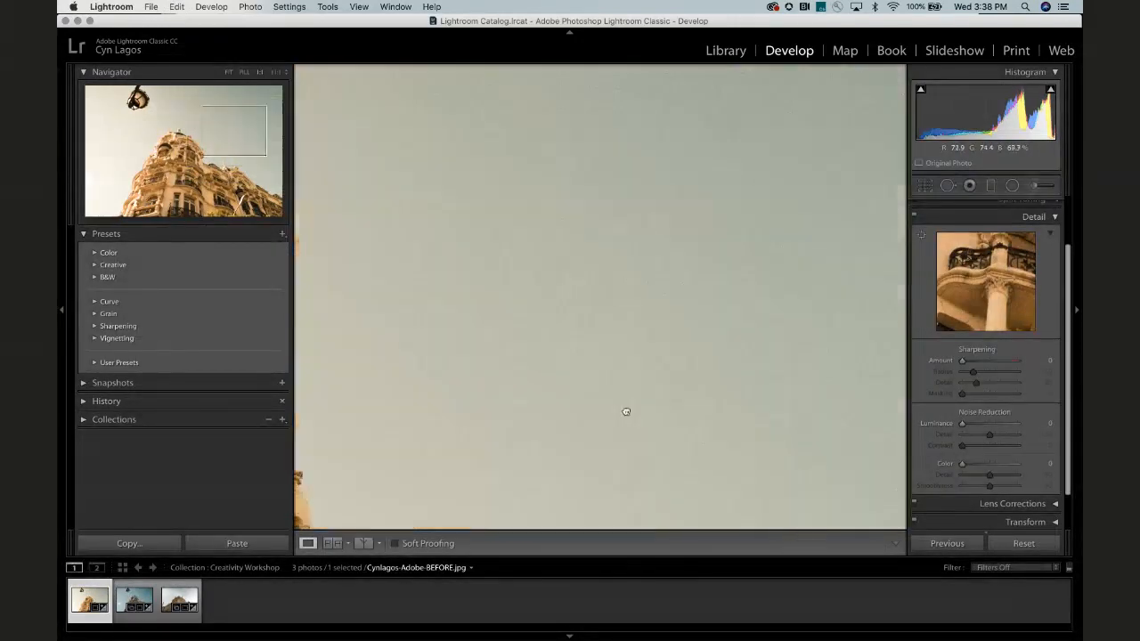
pyautogui.click(568, 336)
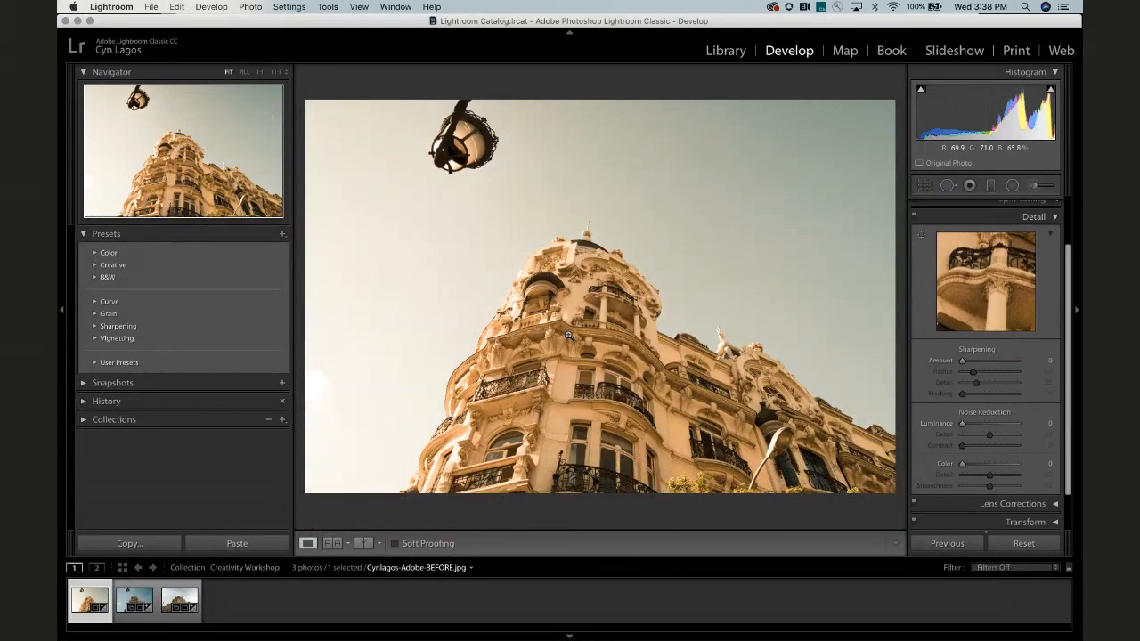
pyautogui.click(713, 247)
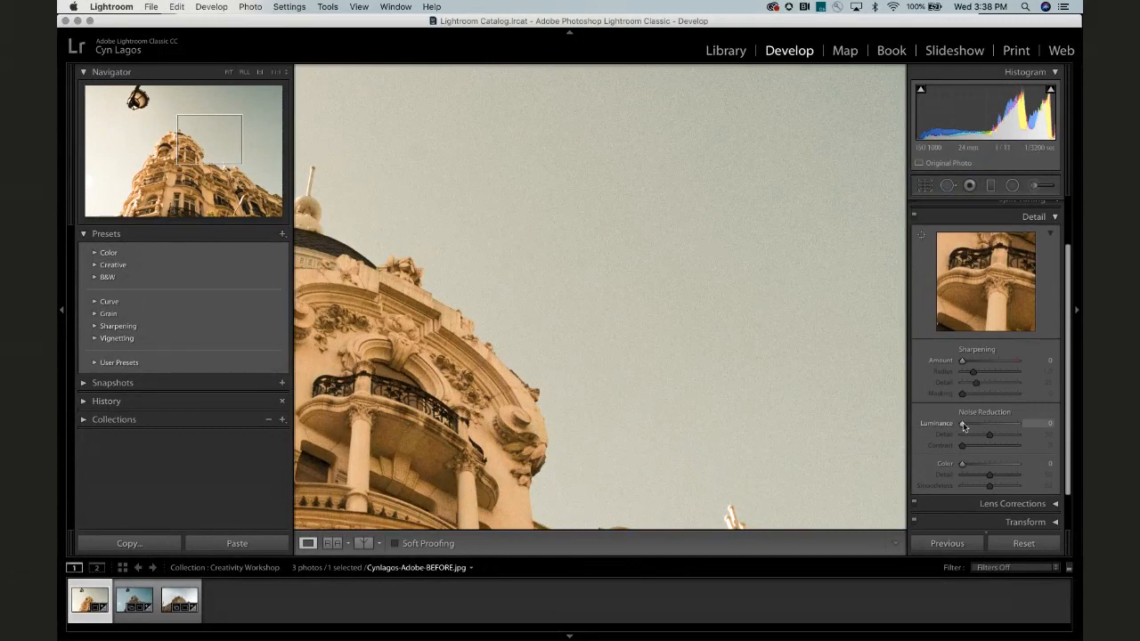
pyautogui.moveTo(963, 427)
pyautogui.mouseDown()
pyautogui.moveTo(986, 426)
pyautogui.moveTo(972, 427)
pyautogui.mouseUp()
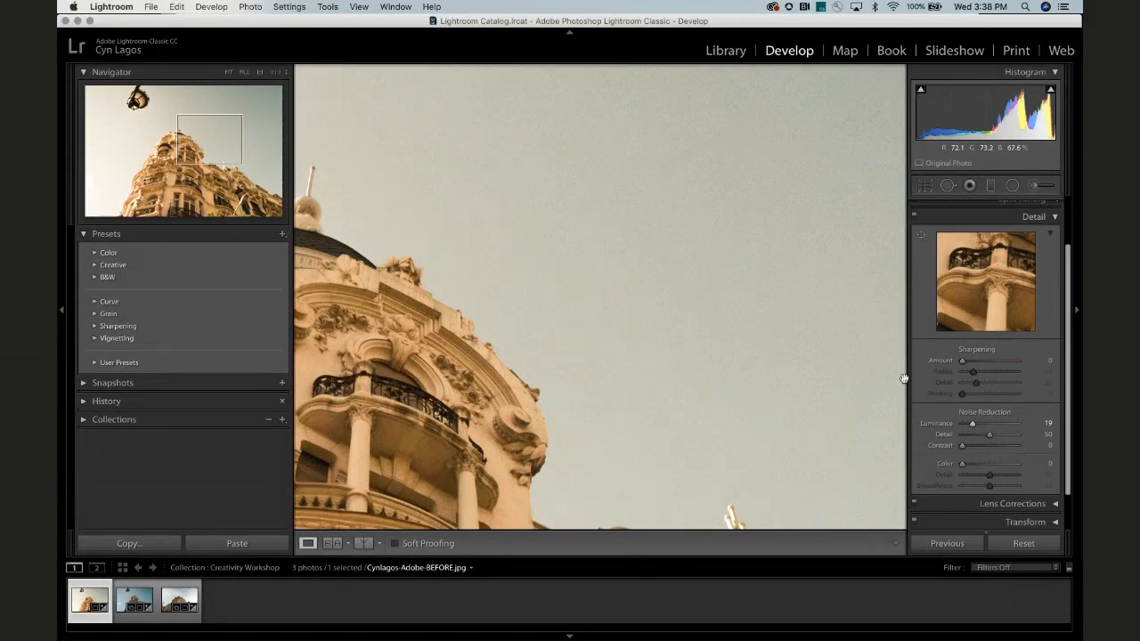
pyautogui.doubleClick(578, 329)
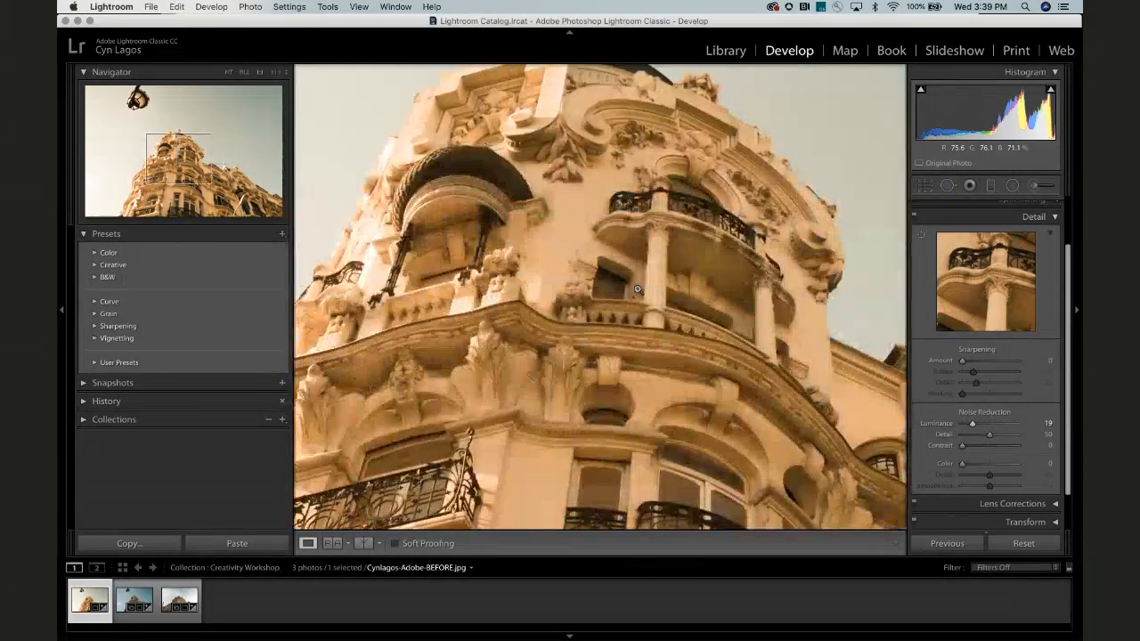
pyautogui.click(638, 289)
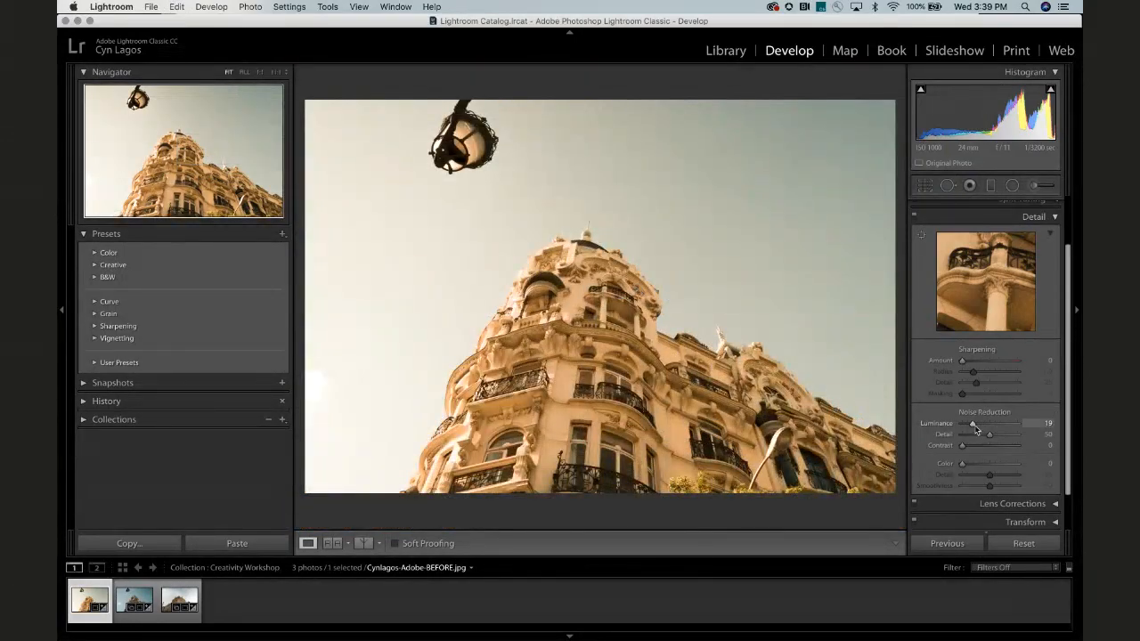
pyautogui.click(1053, 218)
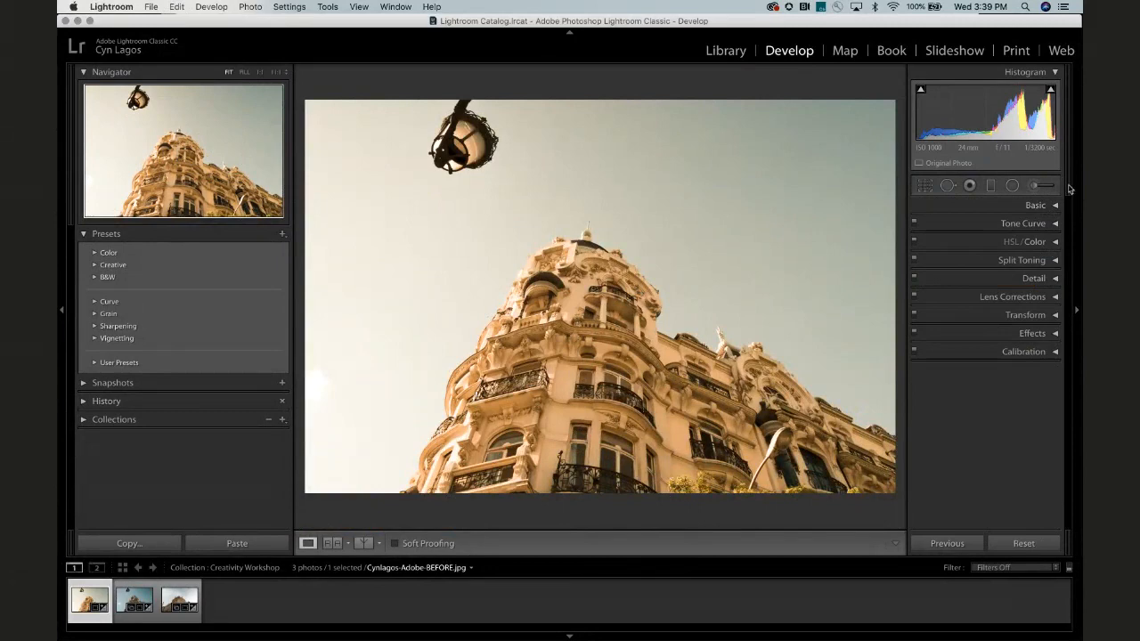
# Set the photo's Temp to +61 and Exposure to +1.95 in the Basic adjustments.
pyautogui.click(1037, 207)
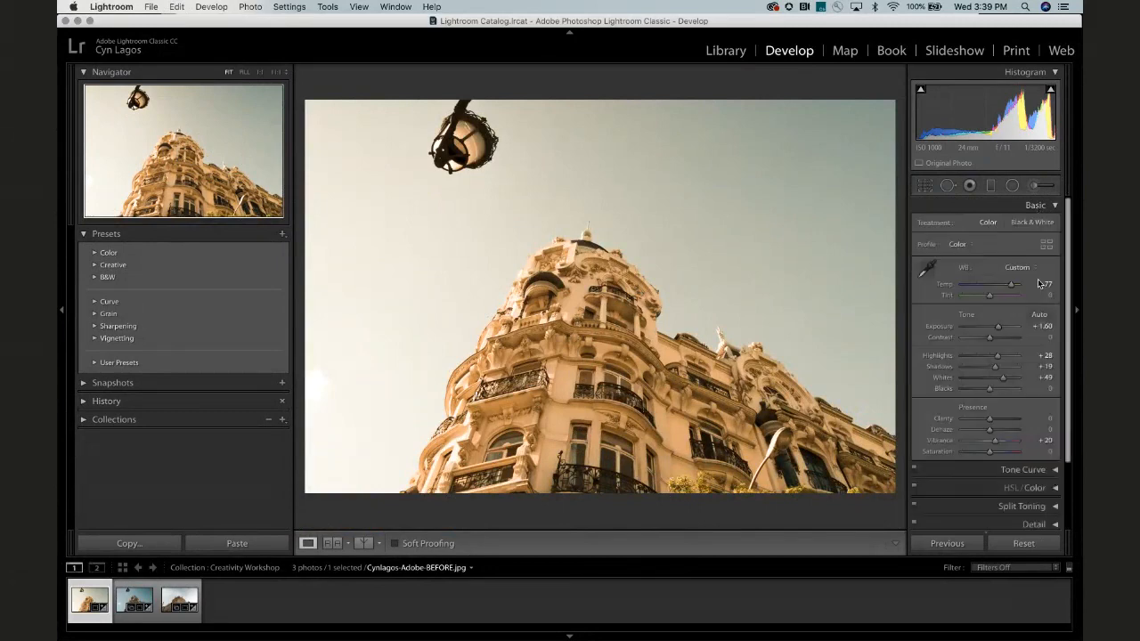
pyautogui.moveTo(1011, 288); pyautogui.dragTo(1010, 289)
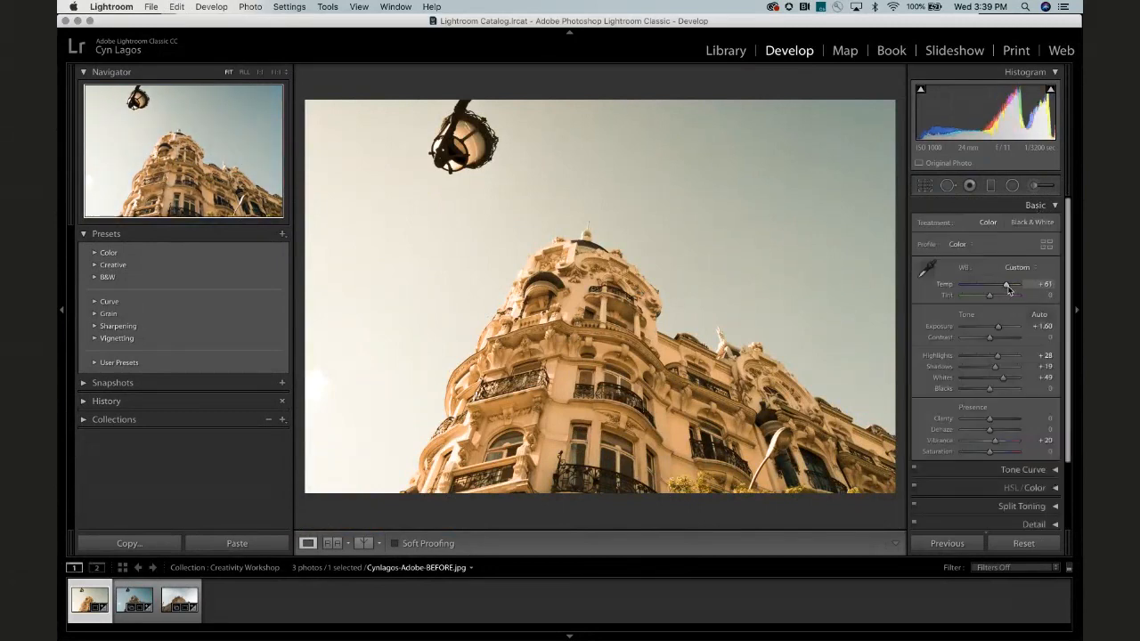
pyautogui.moveTo(1000, 328); pyautogui.dragTo(1000, 328)
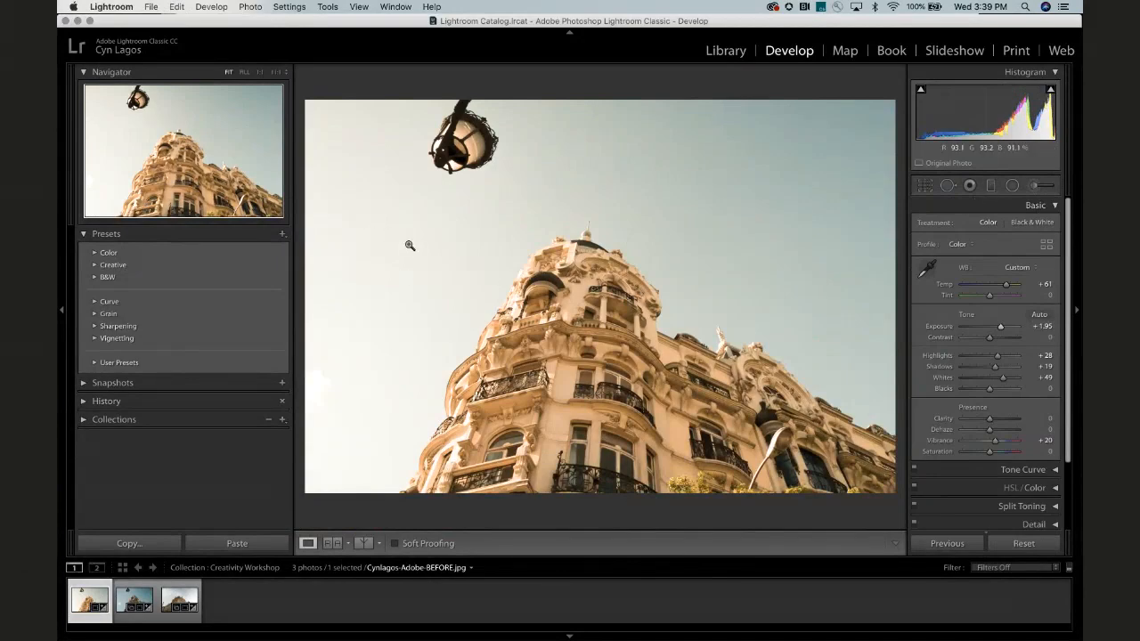
# Draw a diagonal graduated filter from the photo's upper-left sky to the middle of the building, with an exposure amount of -1.04.
pyautogui.click(991, 185)
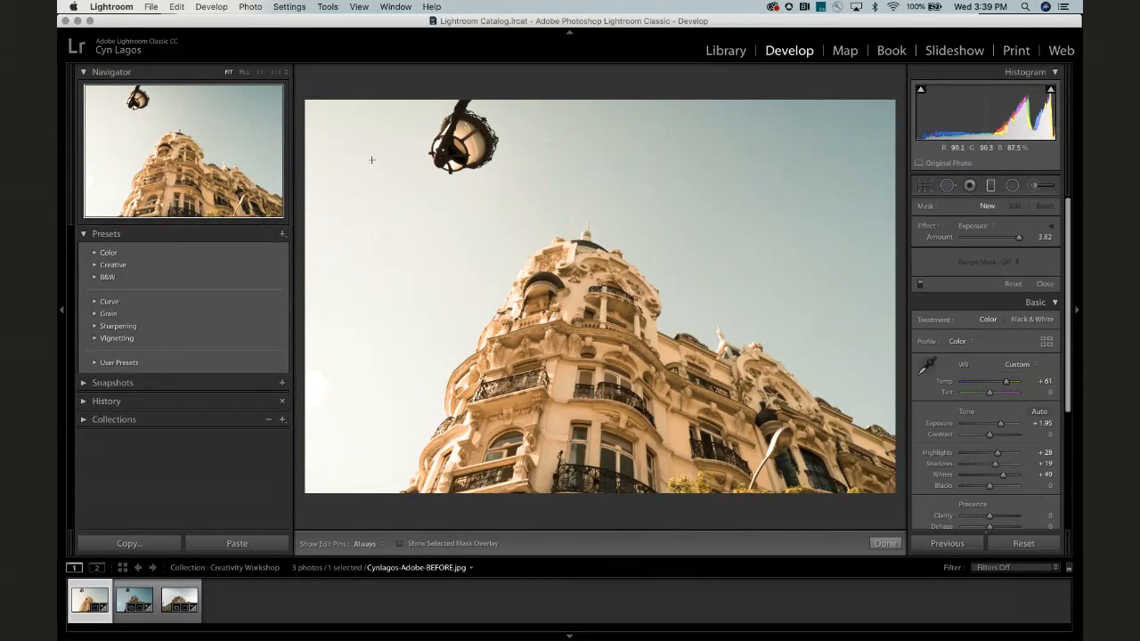
pyautogui.moveTo(372, 161); pyautogui.dragTo(600, 352)
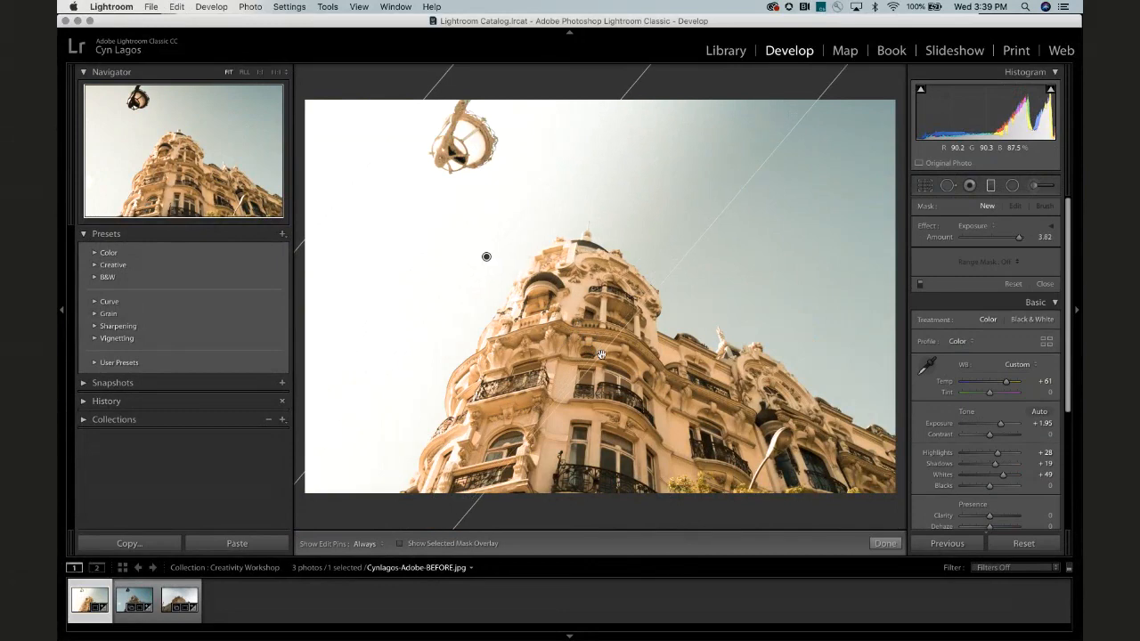
pyautogui.click(981, 228)
pyautogui.click(982, 228)
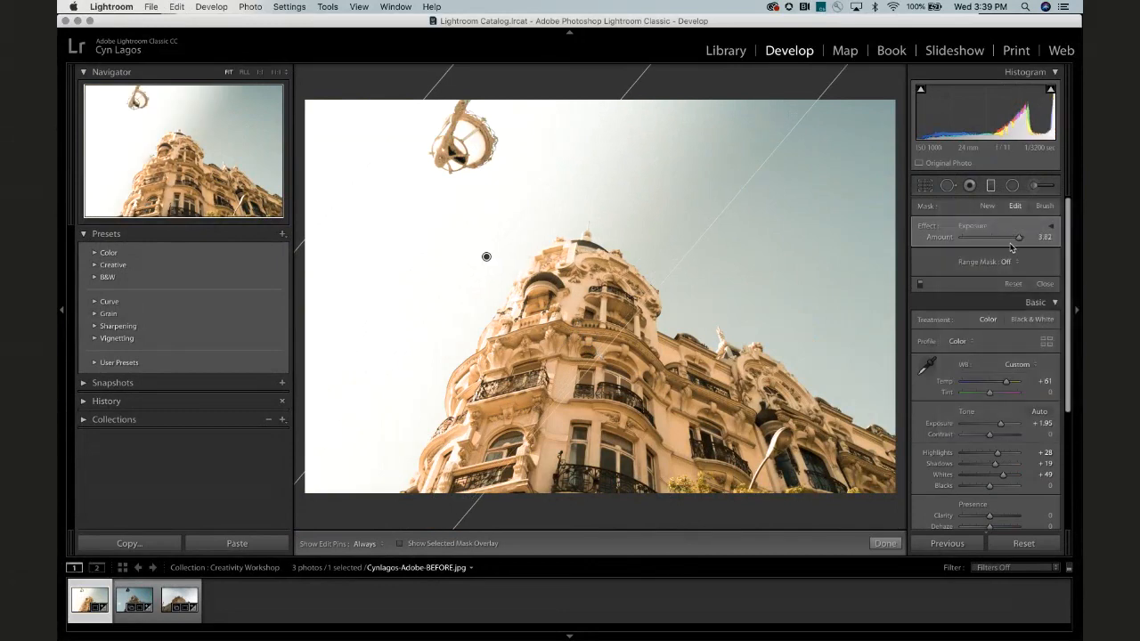
pyautogui.moveTo(1017, 240); pyautogui.dragTo(986, 241)
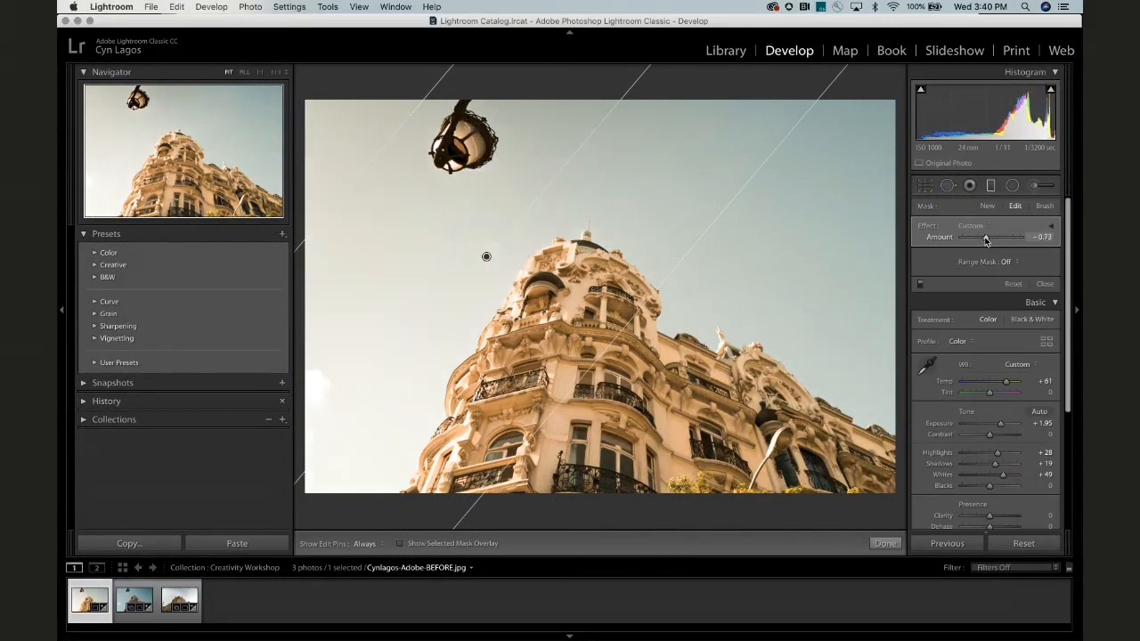
pyautogui.moveTo(986, 241); pyautogui.dragTo(984, 241)
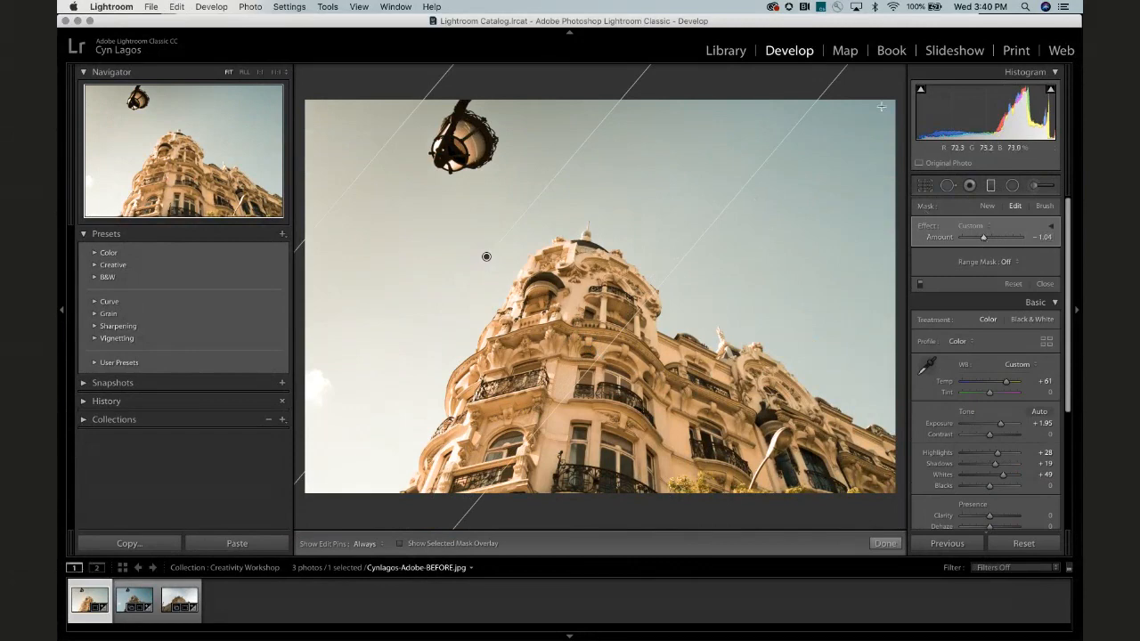
# Leave the graduated filter and bring back the blue sky by setting the photo's Temp to +43.
pyautogui.click(928, 184)
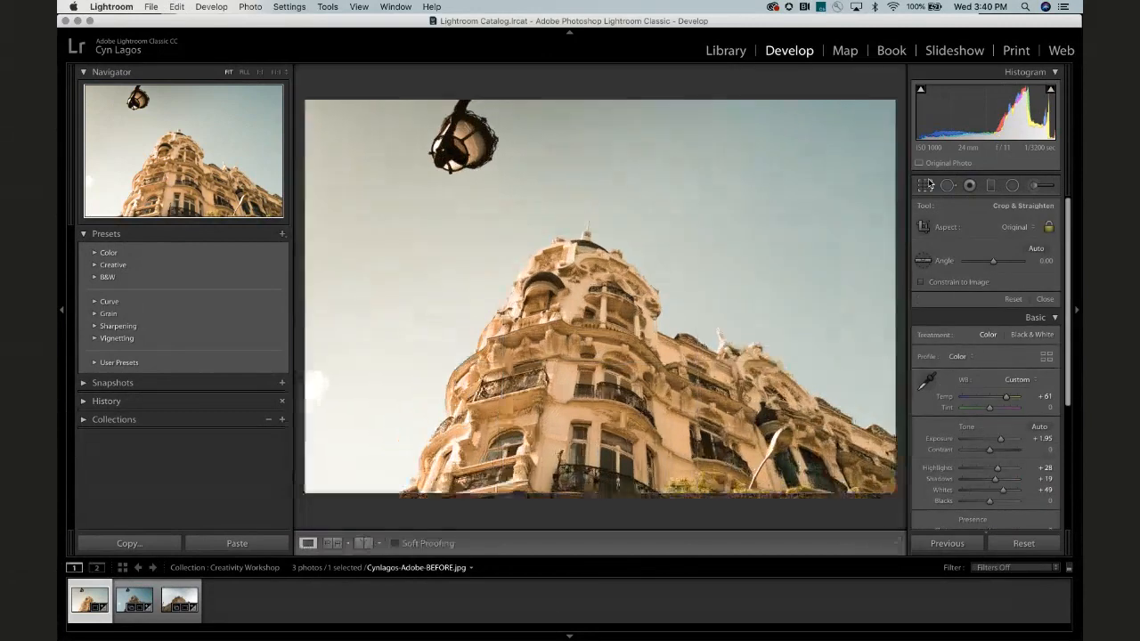
pyautogui.click(928, 184)
pyautogui.moveTo(1007, 289); pyautogui.dragTo(1003, 289)
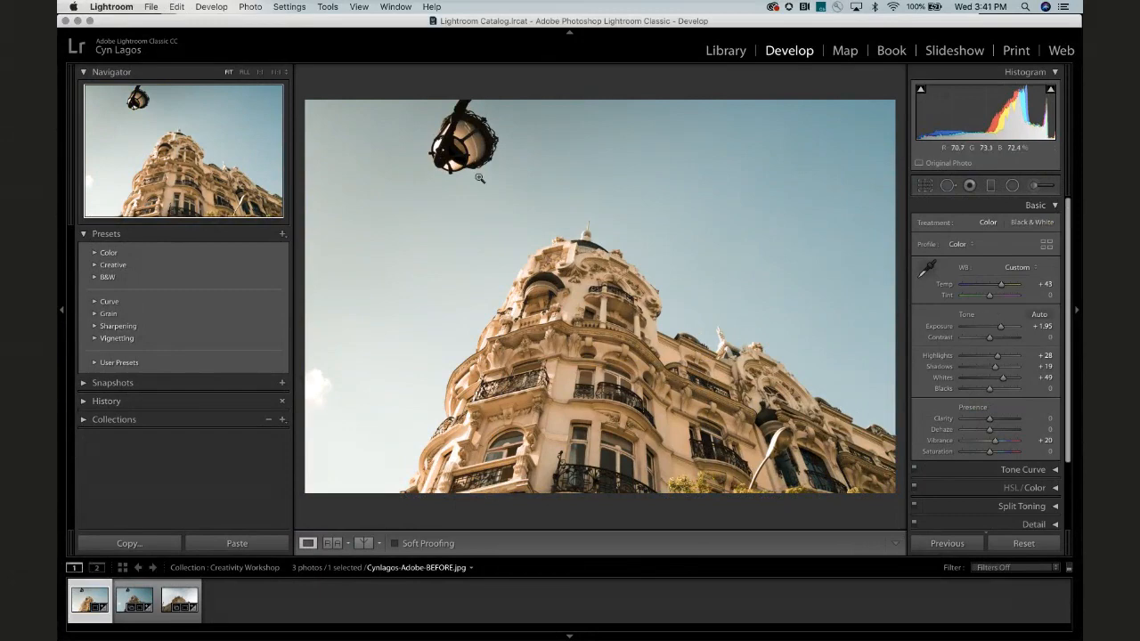
# Switch to InDesign to review the Storyteller Guide's scene description and three emotions, and return to Lightroom.
pyautogui.press('super+Tab')
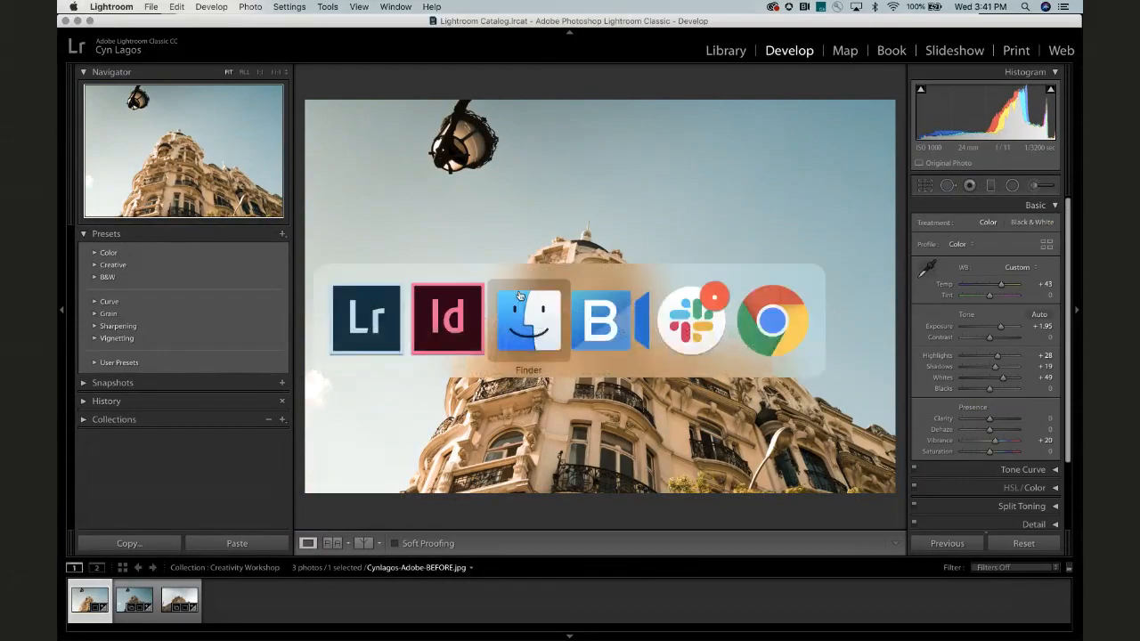
pyautogui.click(459, 328)
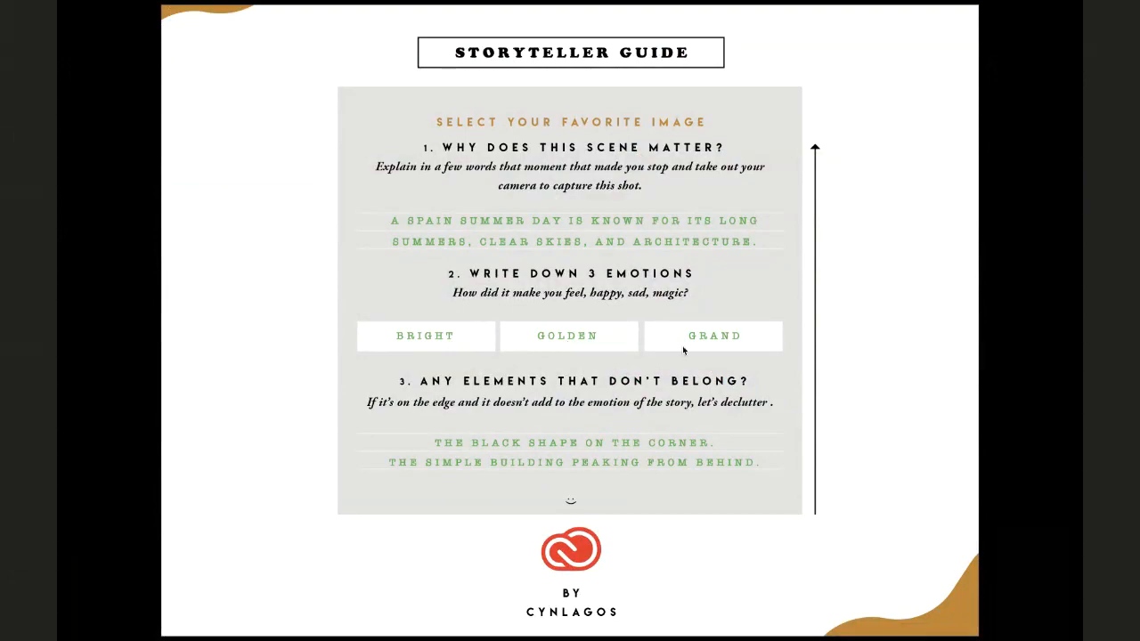
pyautogui.press('super+Tab')
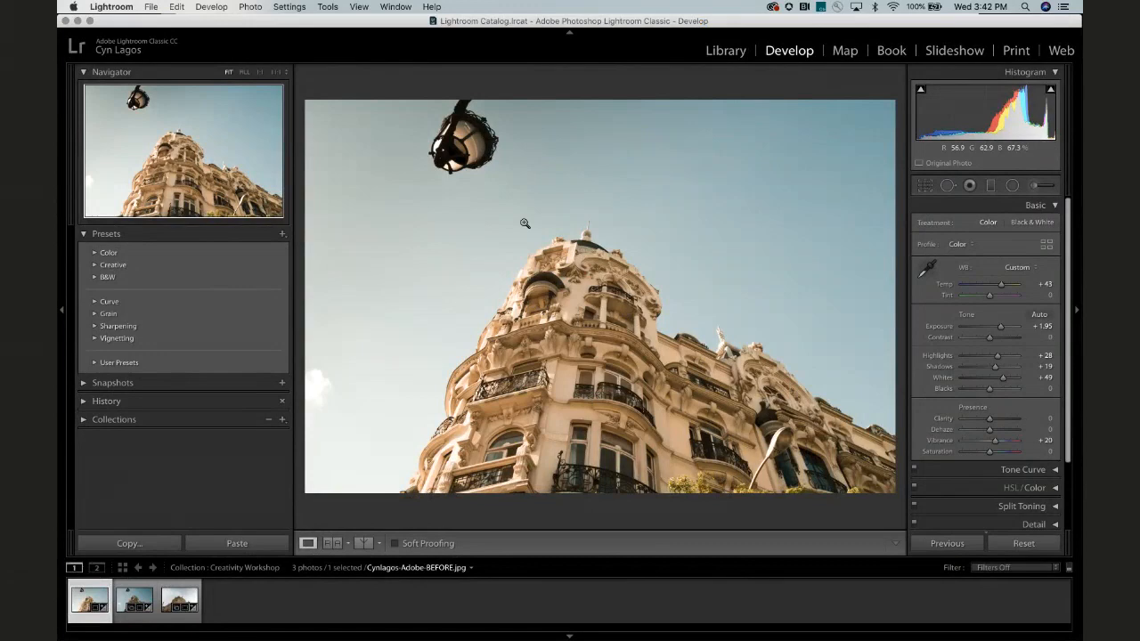
# Copy the develop settings of the edited building photo, keeping the preselected options and leaving out local adjustments, transform, spot removal and crop.
pyautogui.press('super+z')
pyautogui.press('super+shift+c')
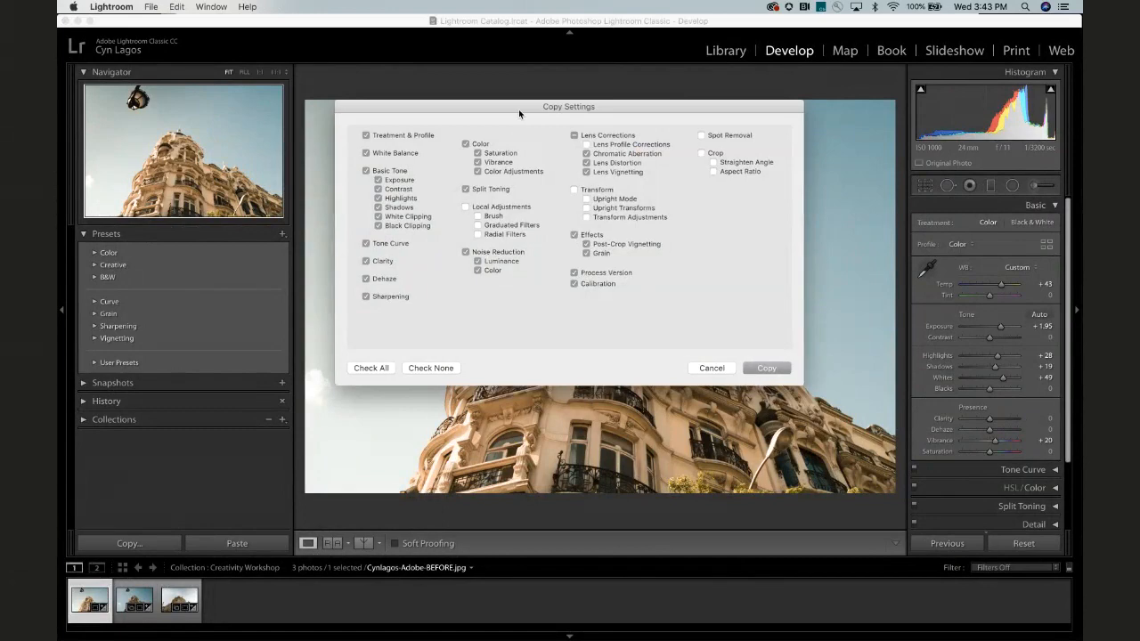
pyautogui.moveTo(519, 114); pyautogui.dragTo(552, 157)
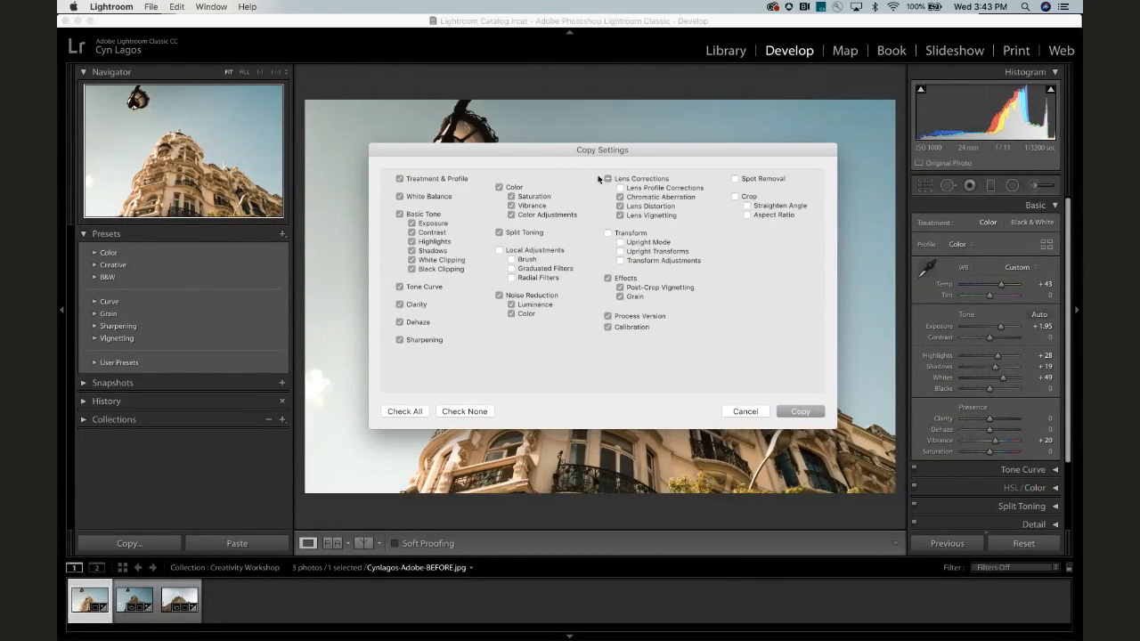
pyautogui.click(780, 410)
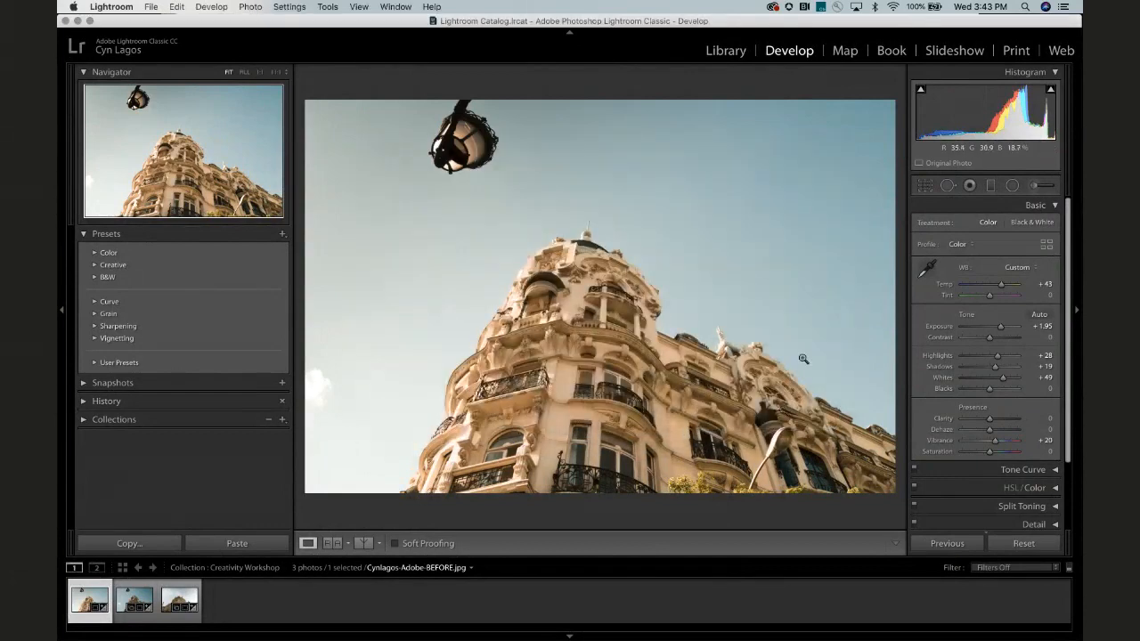
# Reset the palace photo DSC01363.ARW to its original state and paste the copied develop settings onto it.
pyautogui.click(1054, 206)
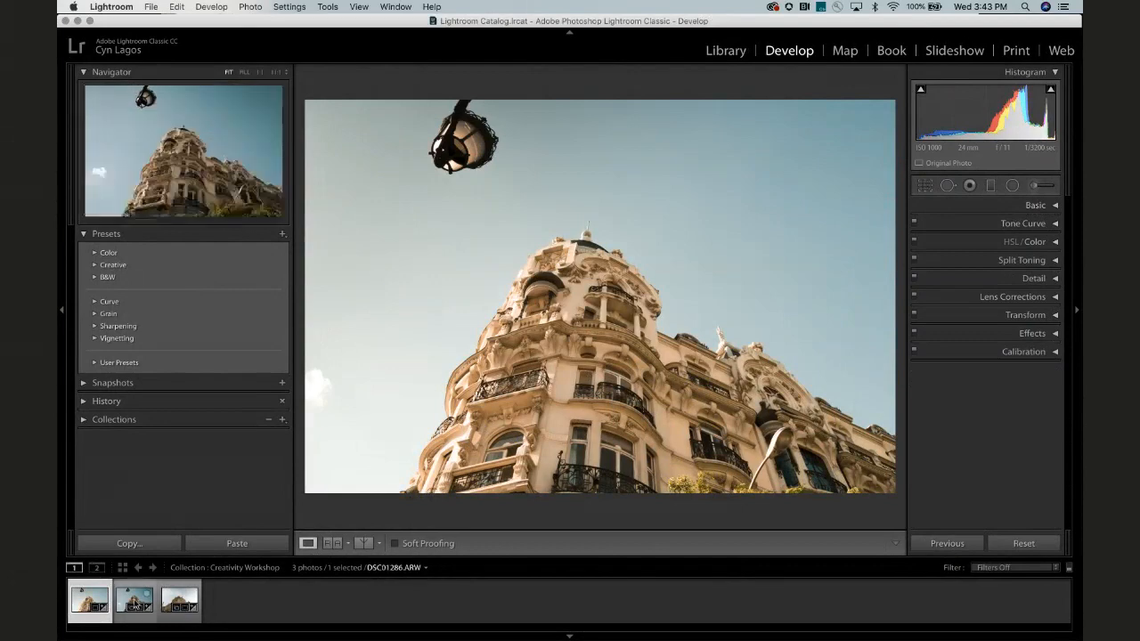
pyautogui.click(173, 606)
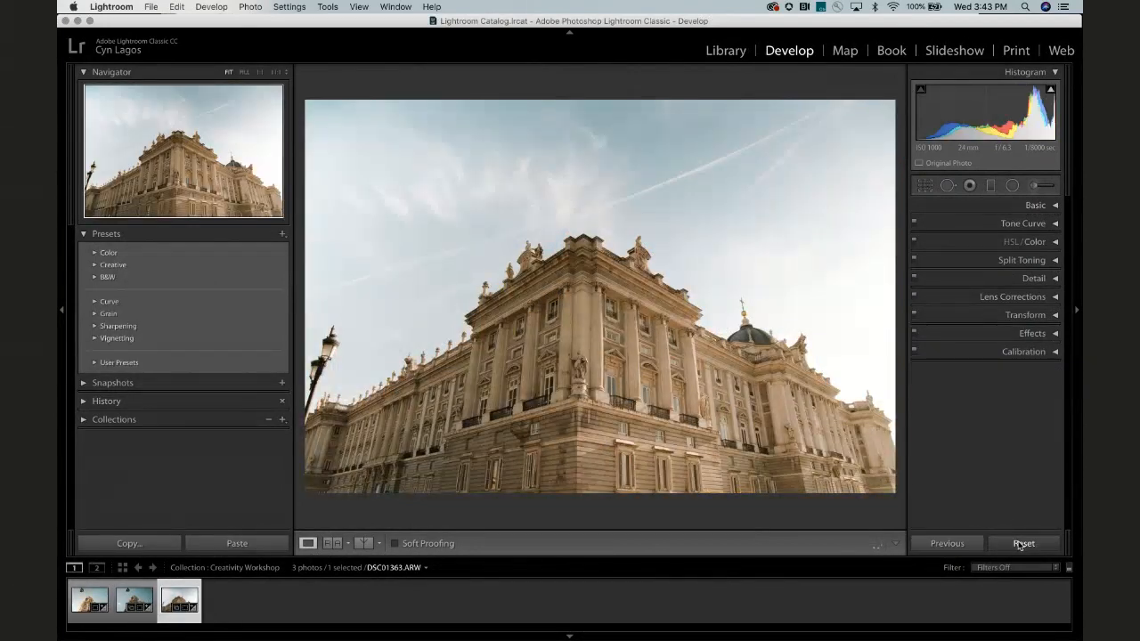
pyautogui.click(1021, 544)
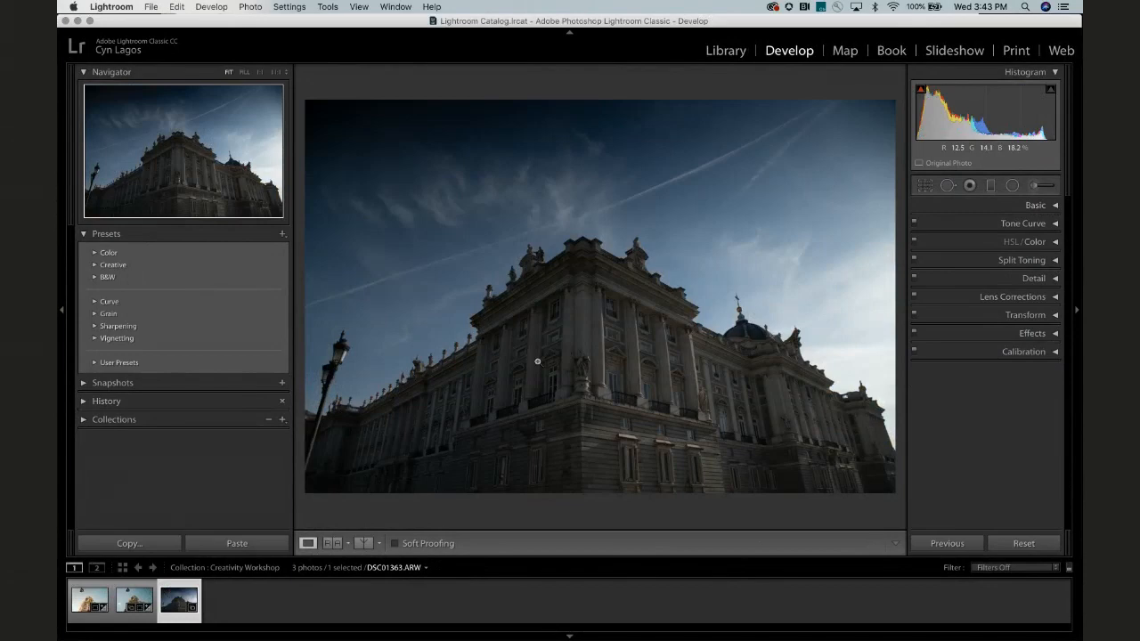
pyautogui.press('super+shift+v')
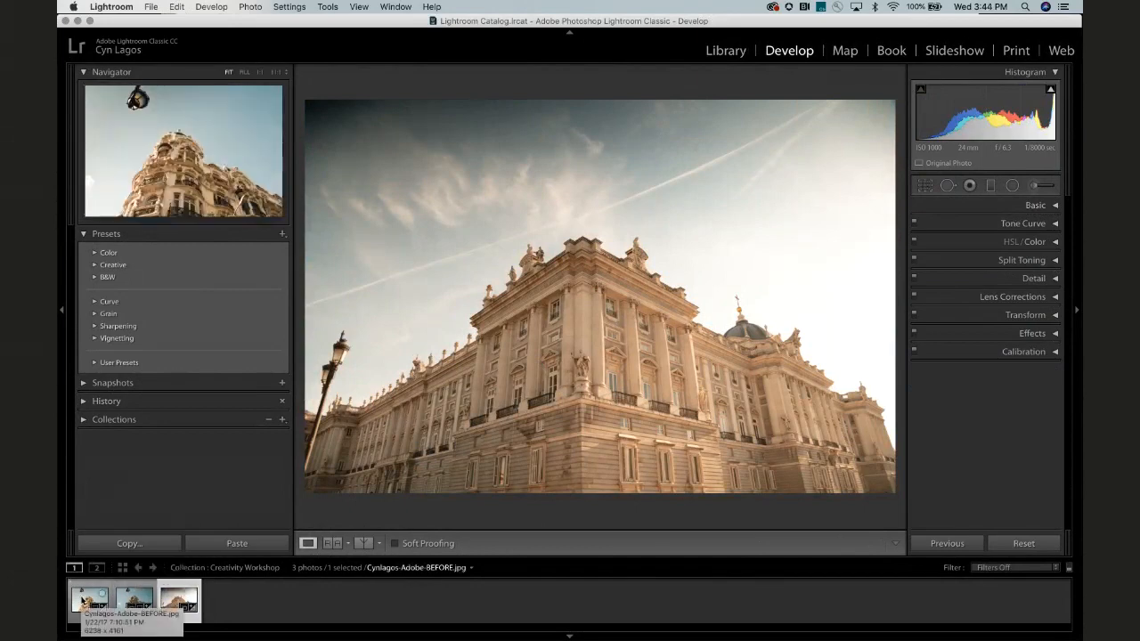
# Compare the building photo with the palace photo DSC01363.ARW, and raise the palace photo's Exposure to +2.30.
pyautogui.click(83, 603)
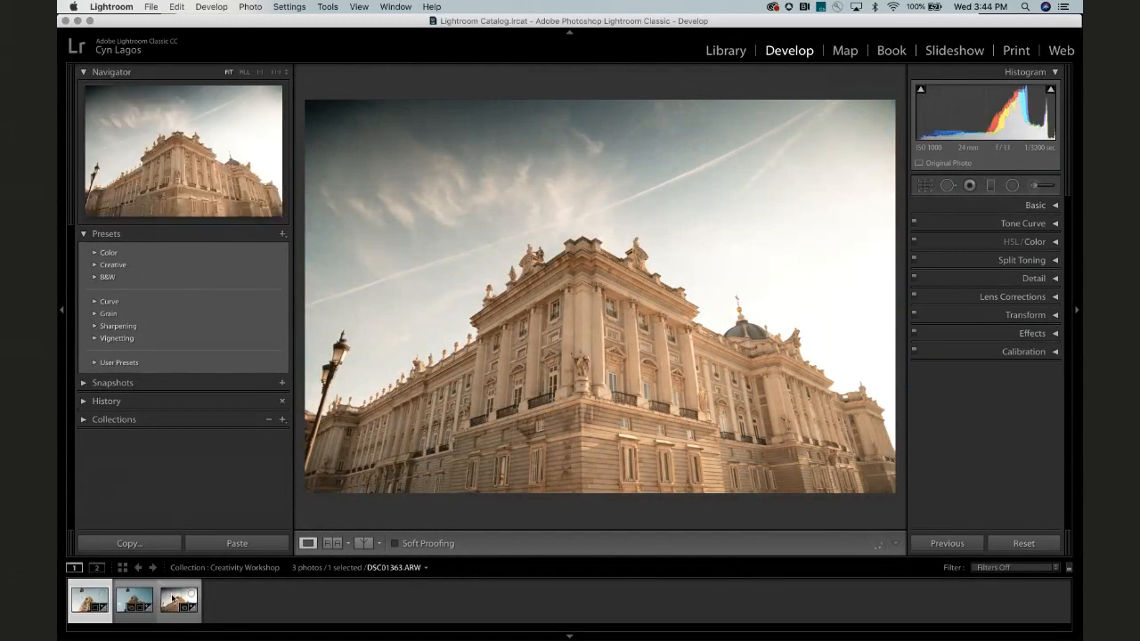
pyautogui.click(173, 600)
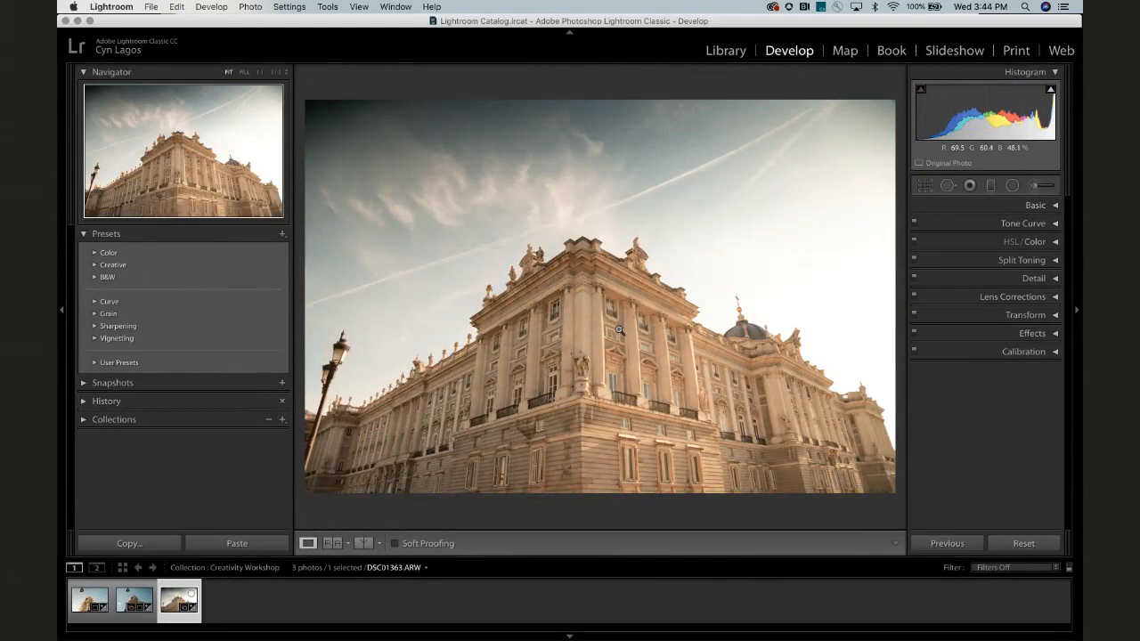
pyautogui.click(1006, 205)
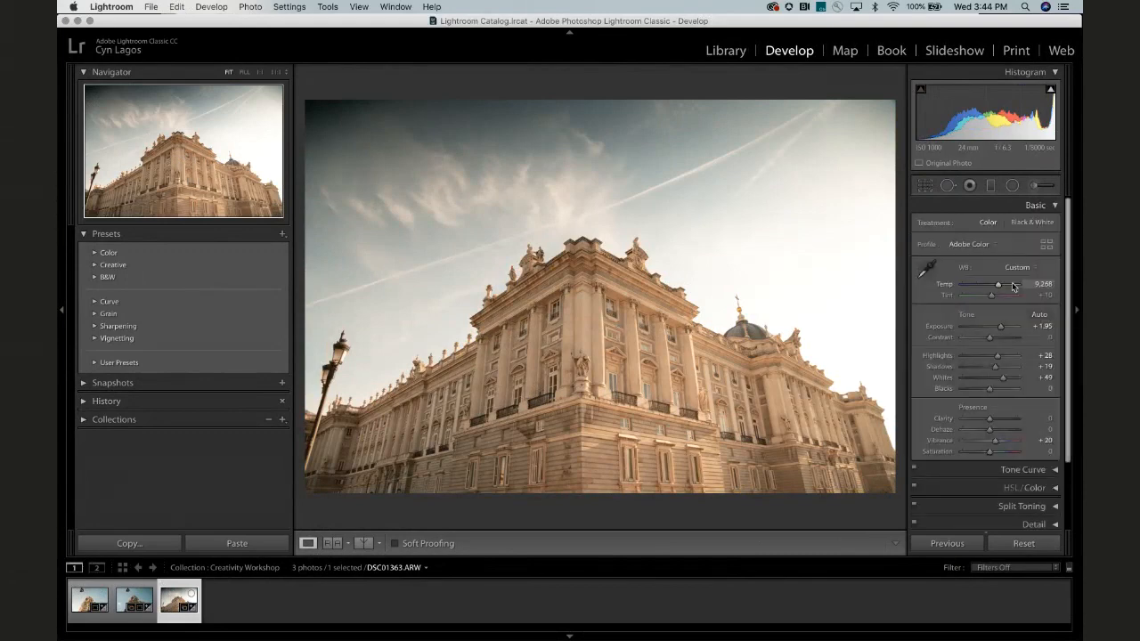
pyautogui.moveTo(999, 329); pyautogui.dragTo(1001, 330)
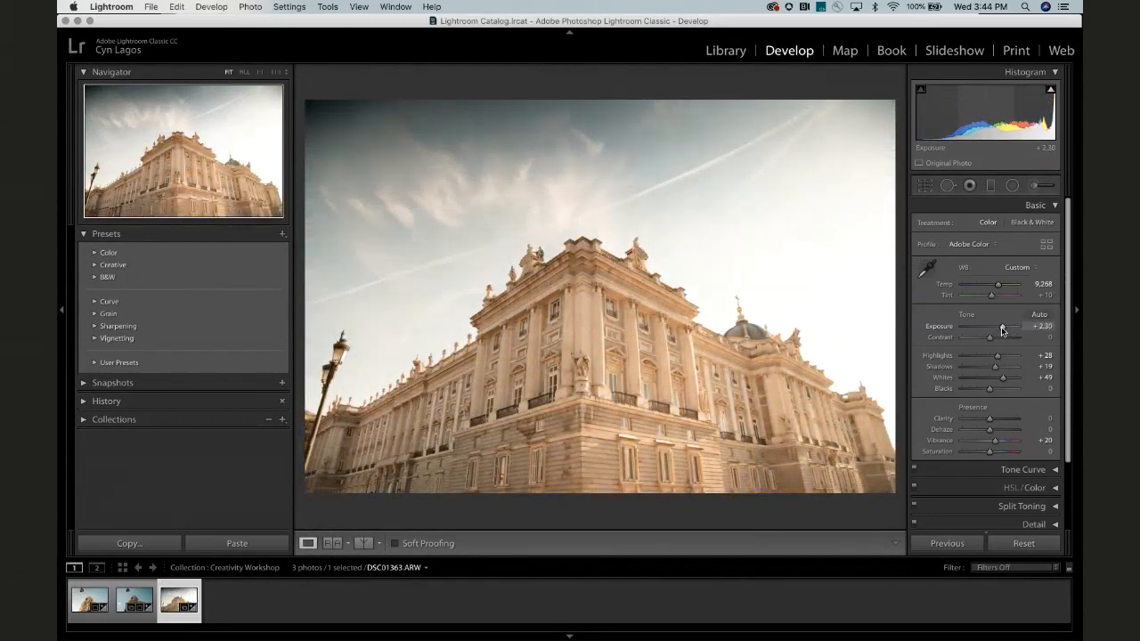
pyautogui.moveTo(1002, 330); pyautogui.dragTo(1008, 330)
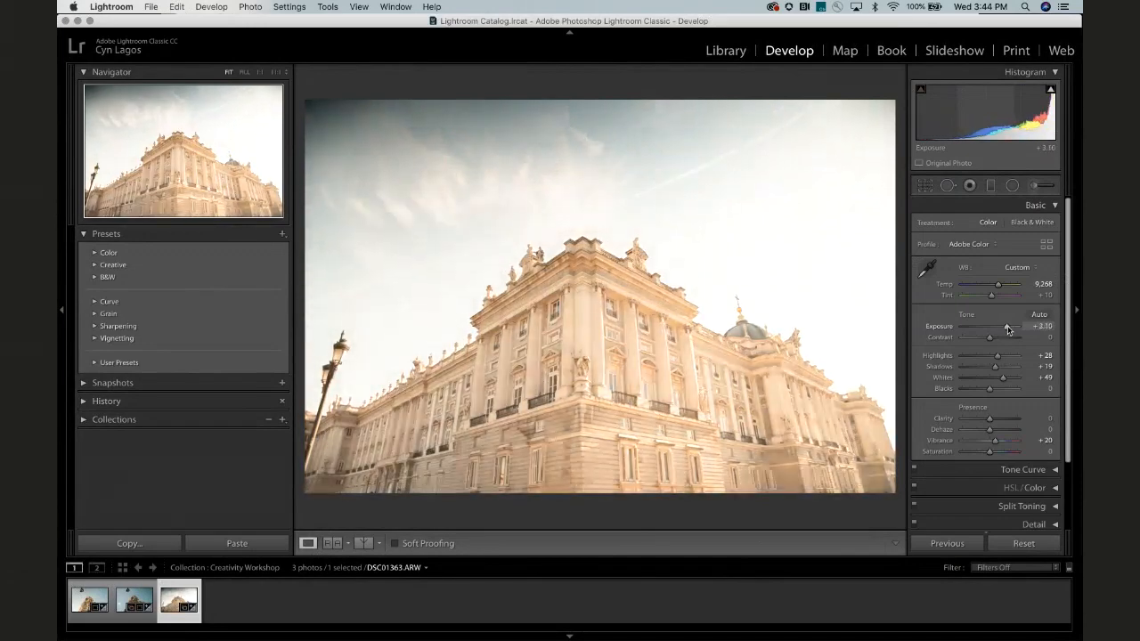
pyautogui.press('super+z')
pyautogui.press('super+z')
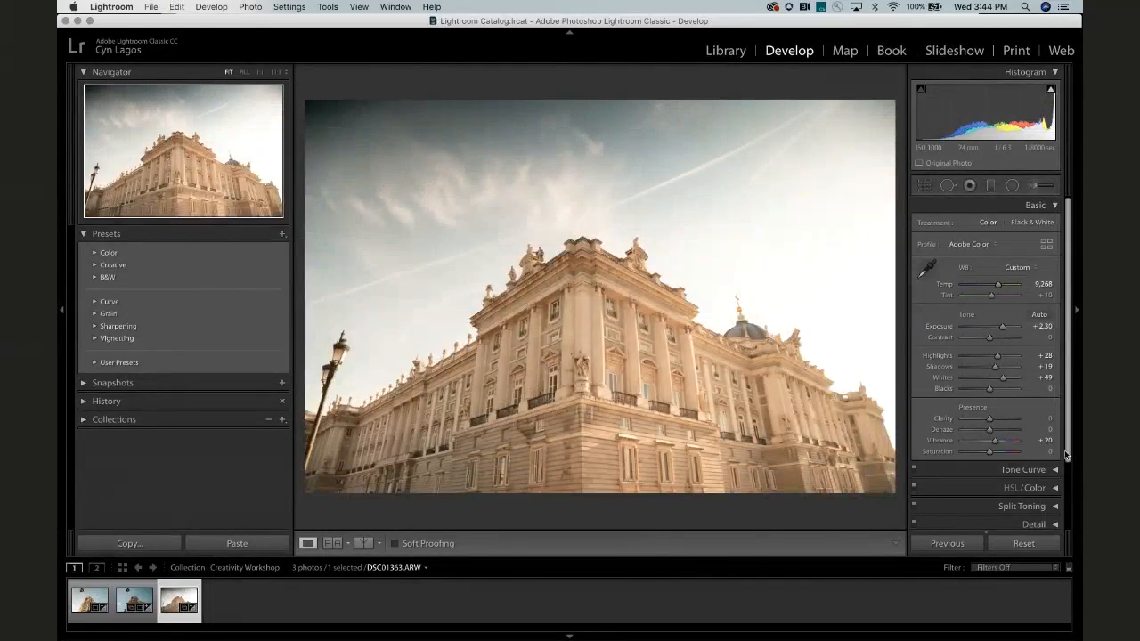
# Enable profile corrections for the palace photo with lens make Canon and model Canon EF 24-105mm f/4 L IS USM.
pyautogui.scroll(-6, 941, 421)
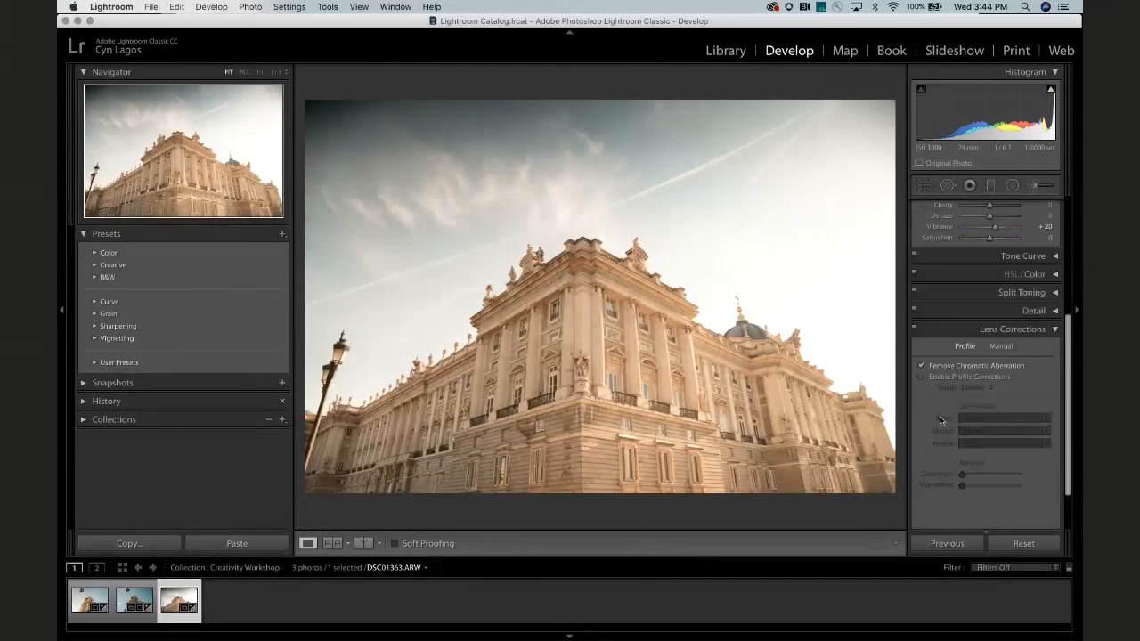
pyautogui.click(922, 377)
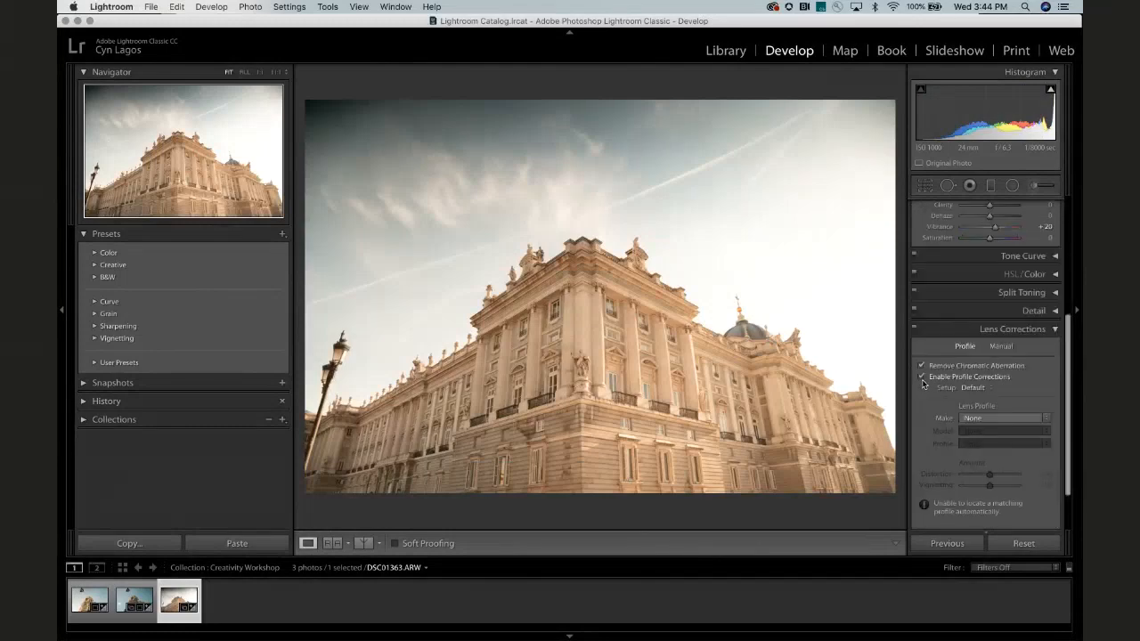
pyautogui.click(976, 418)
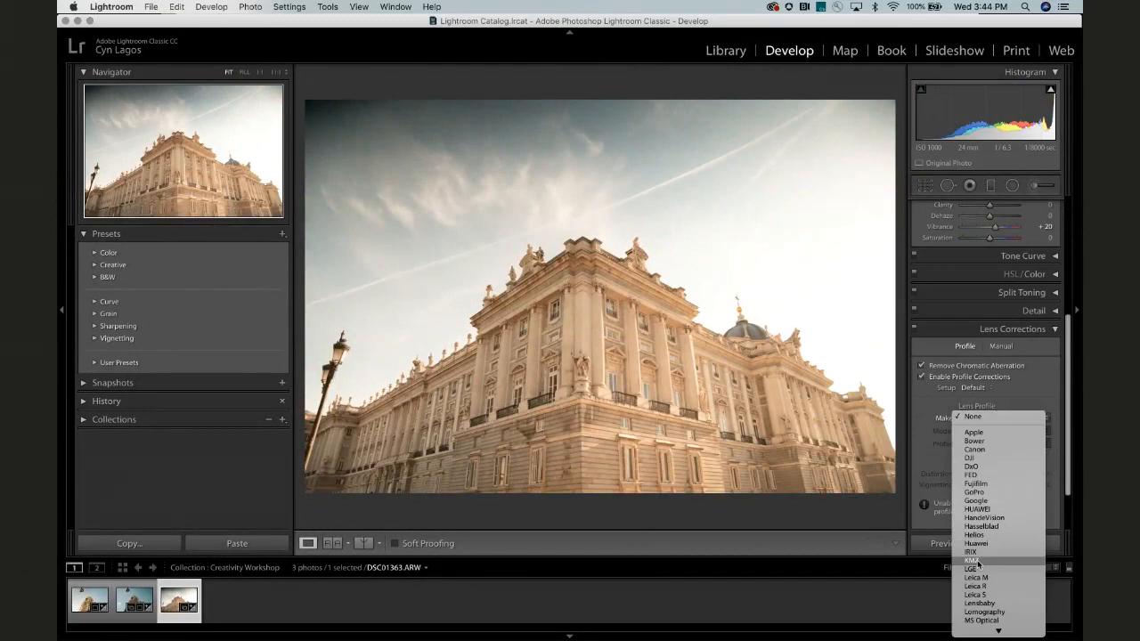
pyautogui.click(991, 449)
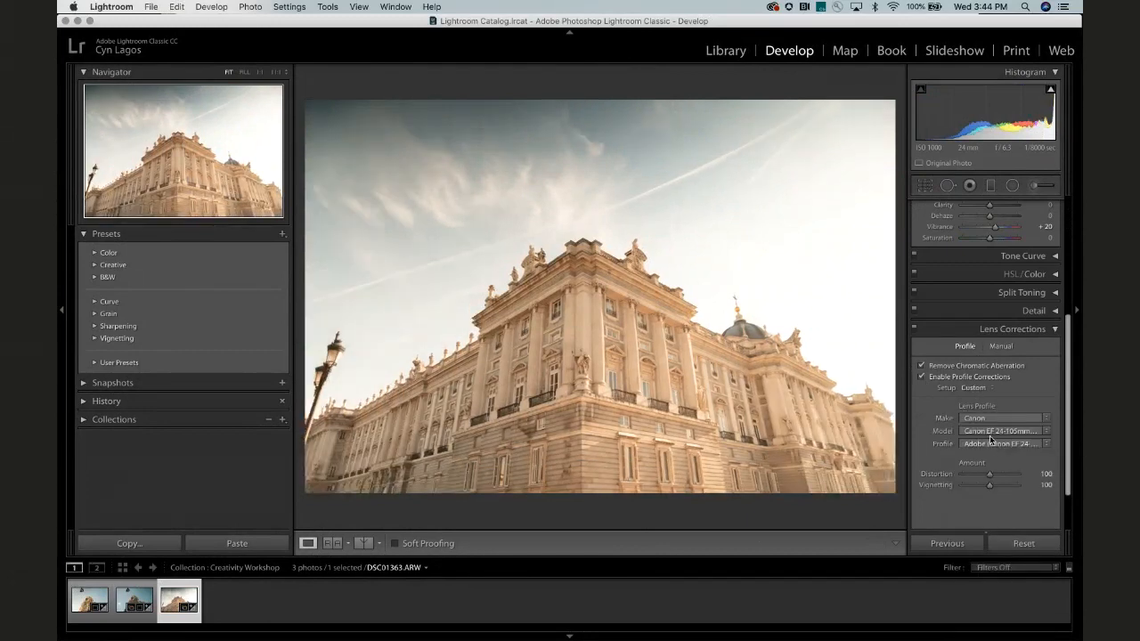
pyautogui.click(988, 432)
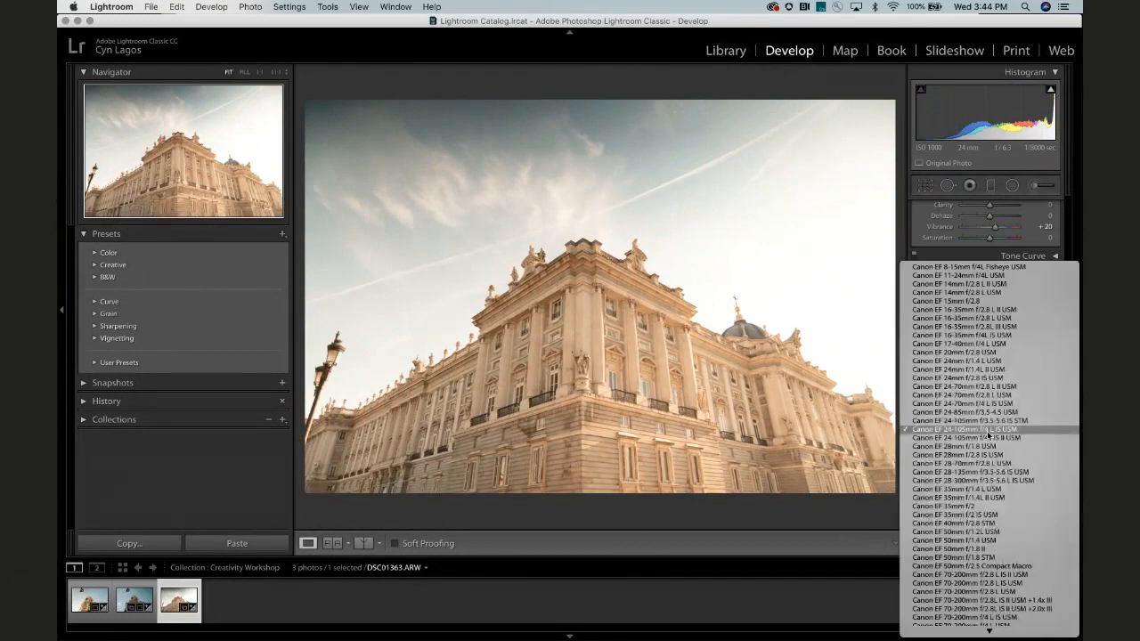
pyautogui.click(935, 431)
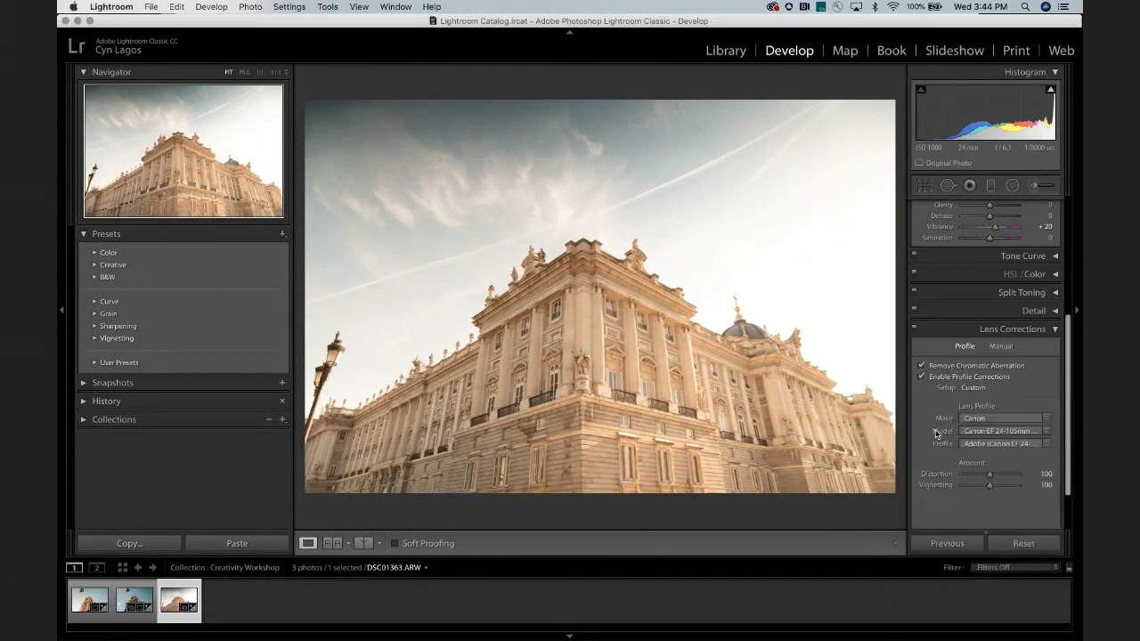
pyautogui.click(990, 431)
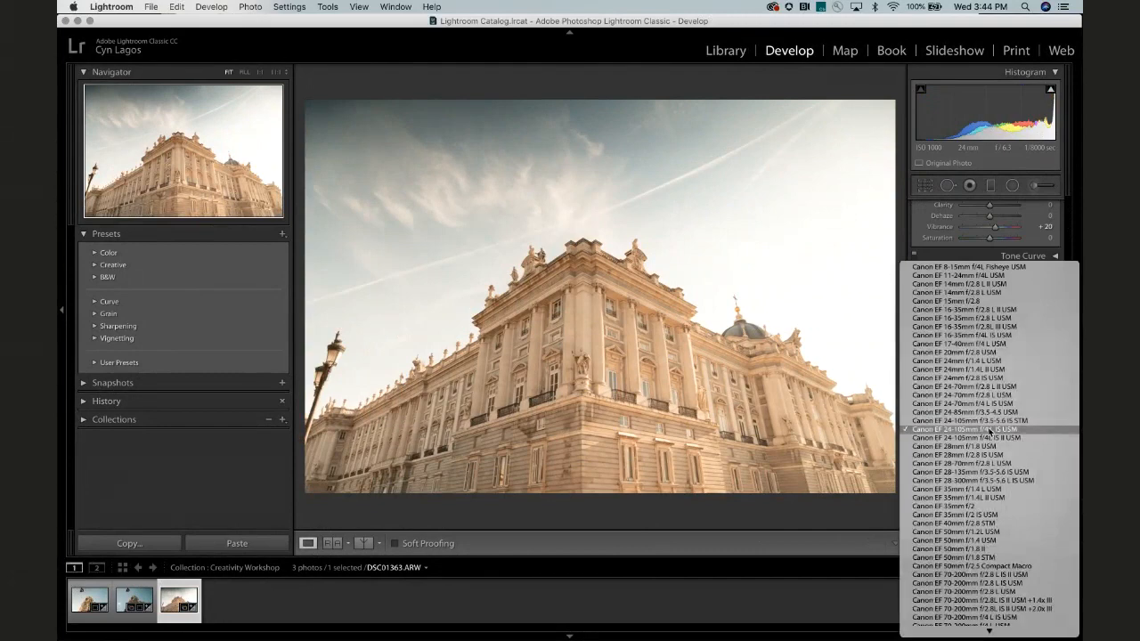
pyautogui.click(872, 415)
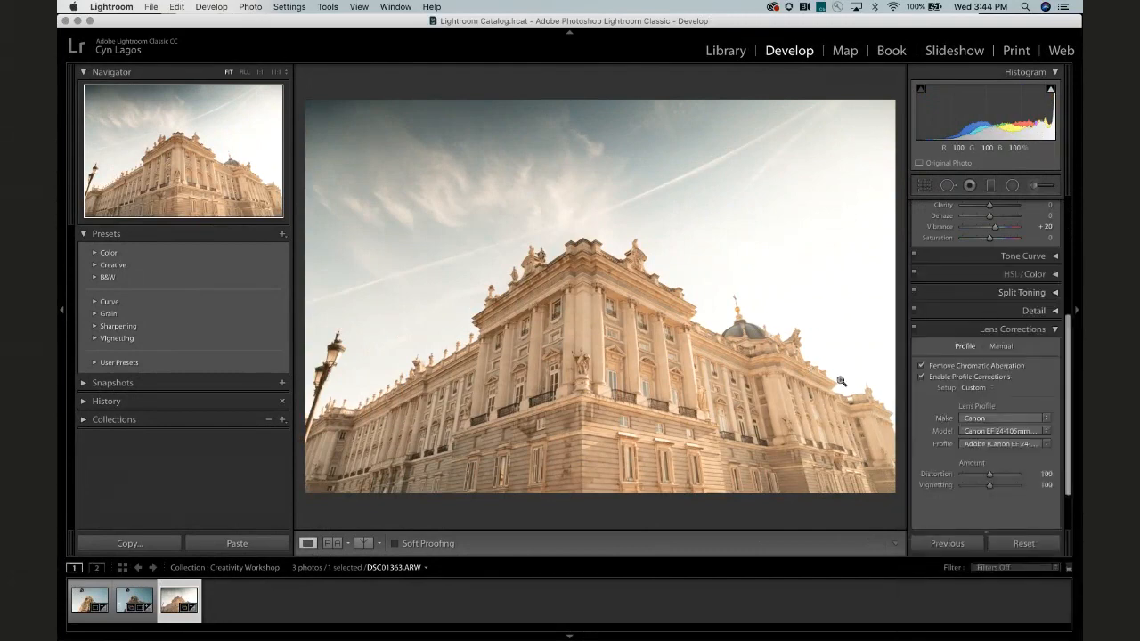
# Undo and redo the palace photo's lens profile correction to compare the image with and without it.
pyautogui.press('super+z')
pyautogui.press('super+z')
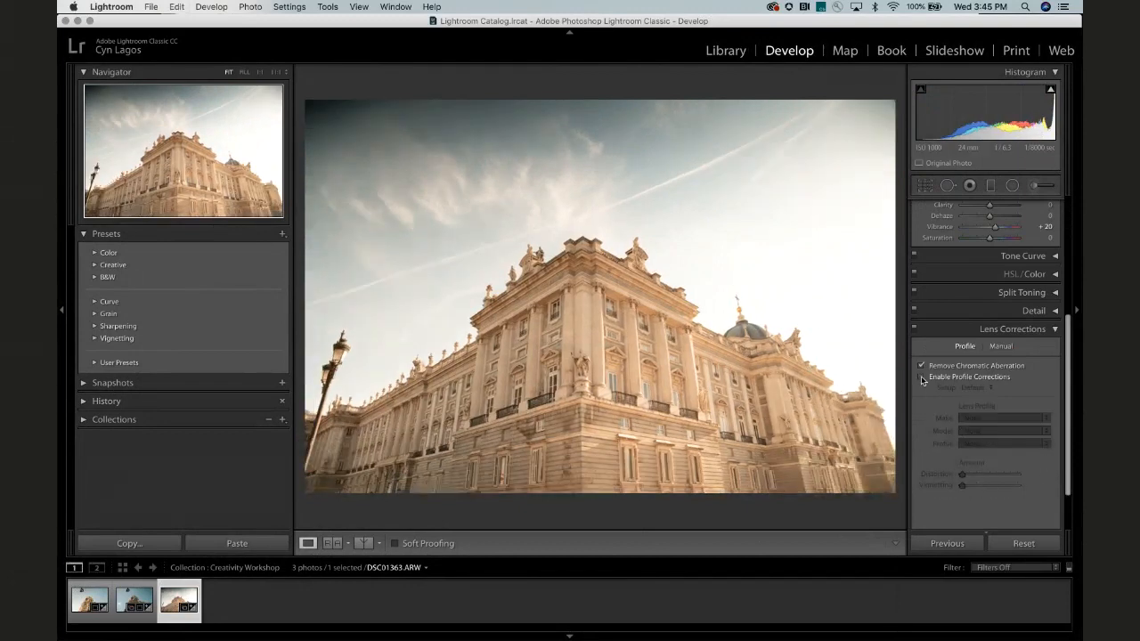
pyautogui.press('super+shift+z')
pyautogui.press('super+shift+z')
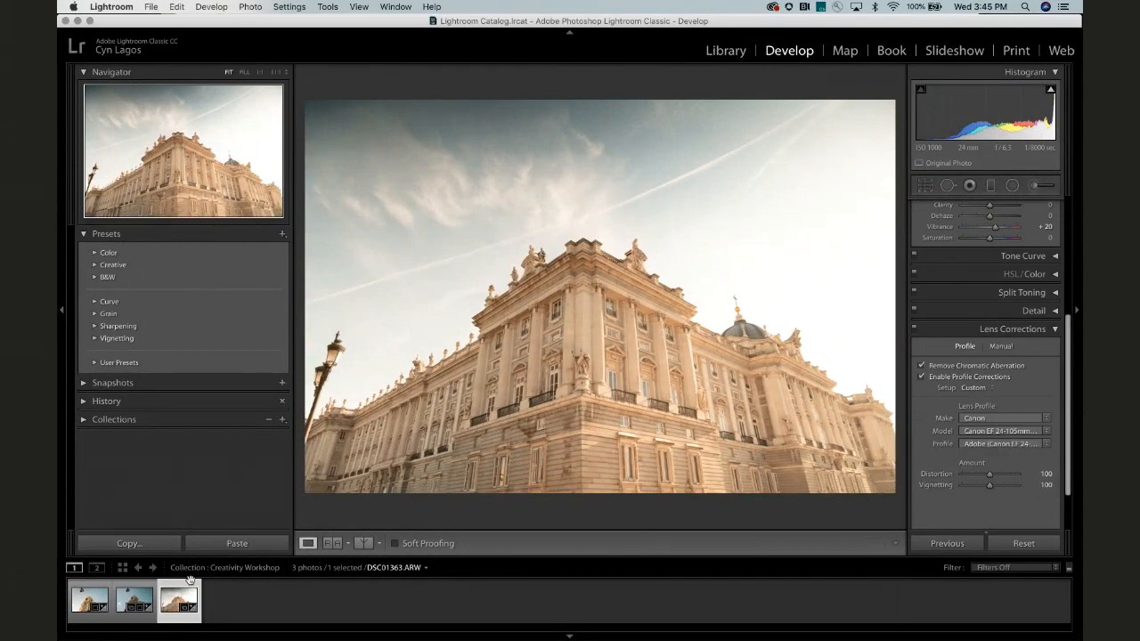
# Switch to InDesign to review the Storyteller Guide and the building photo page, and return to Lightroom.
pyautogui.press('super+Tab')
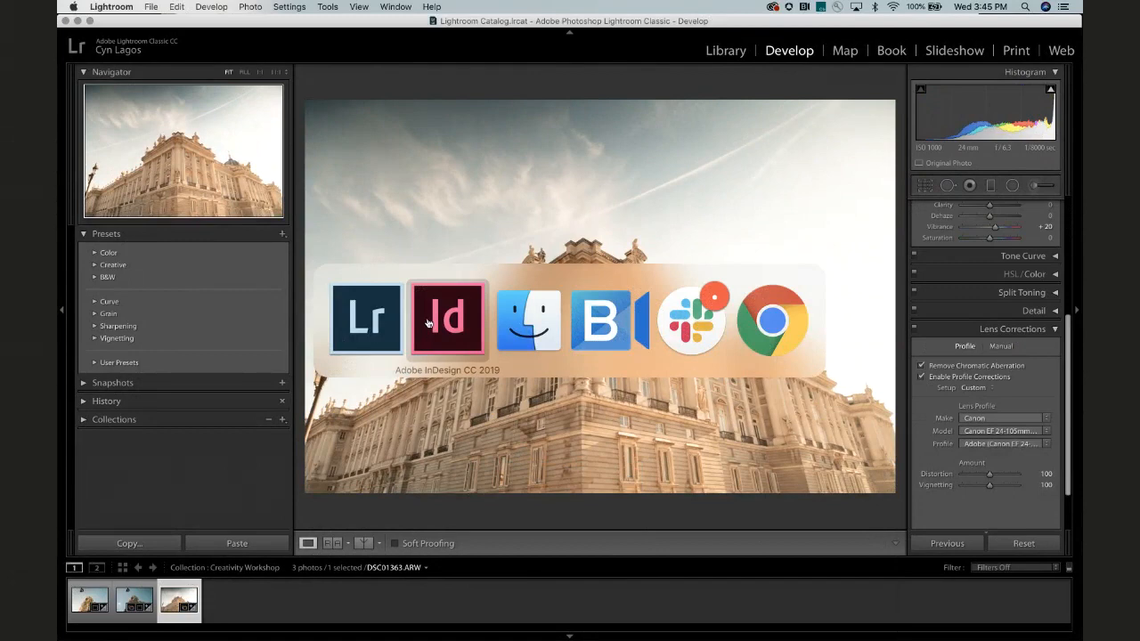
pyautogui.click(348, 322)
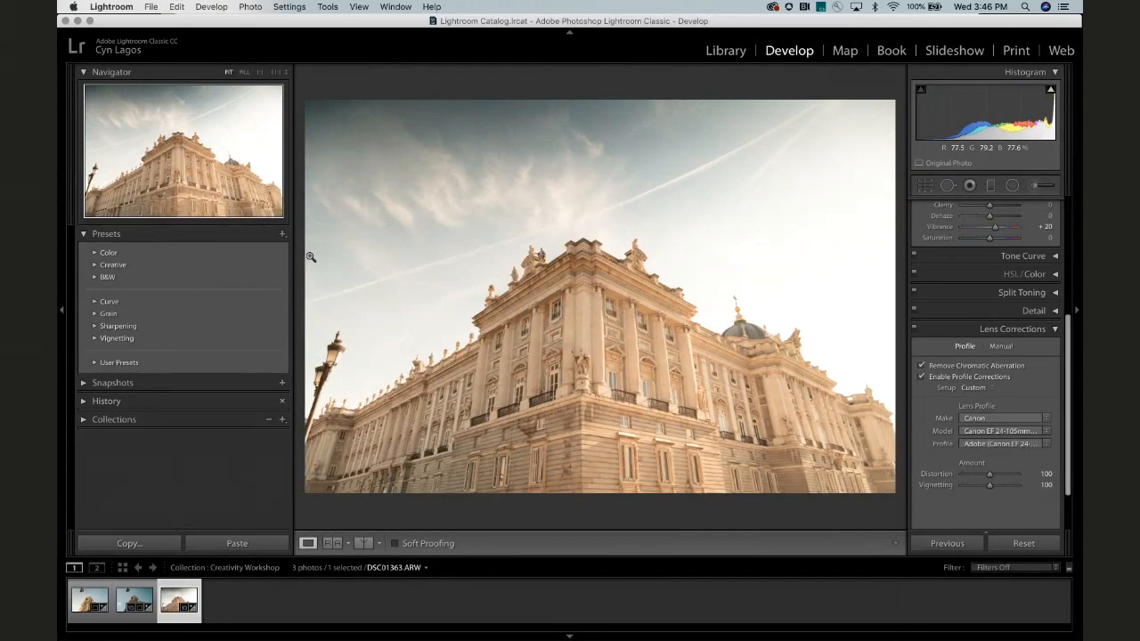
pyautogui.press('super+Tab')
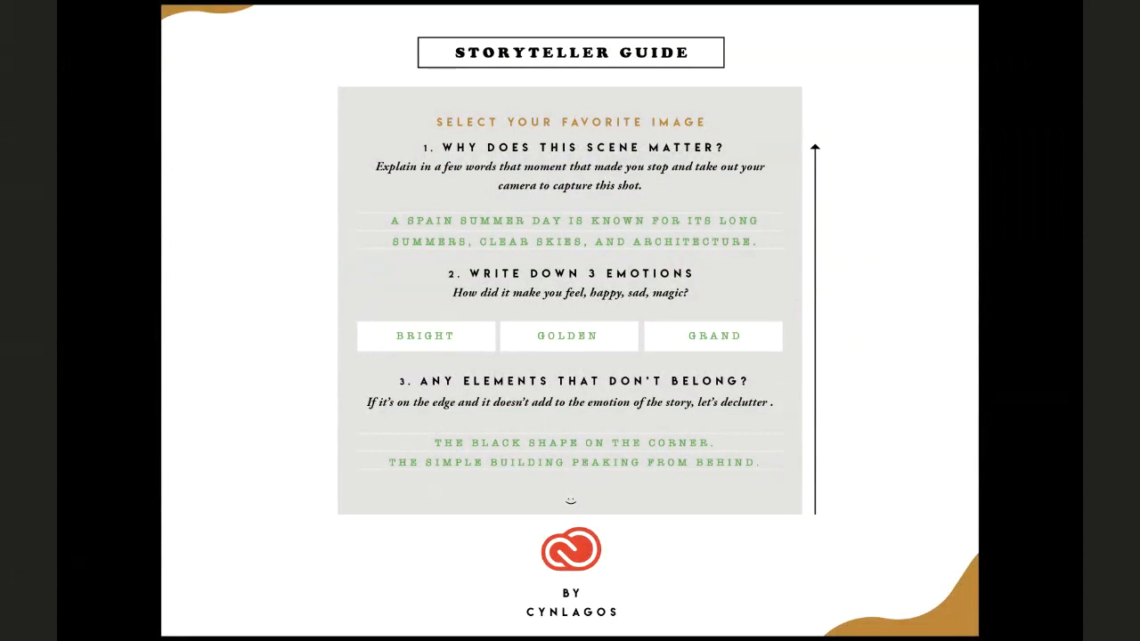
pyautogui.press('Right')
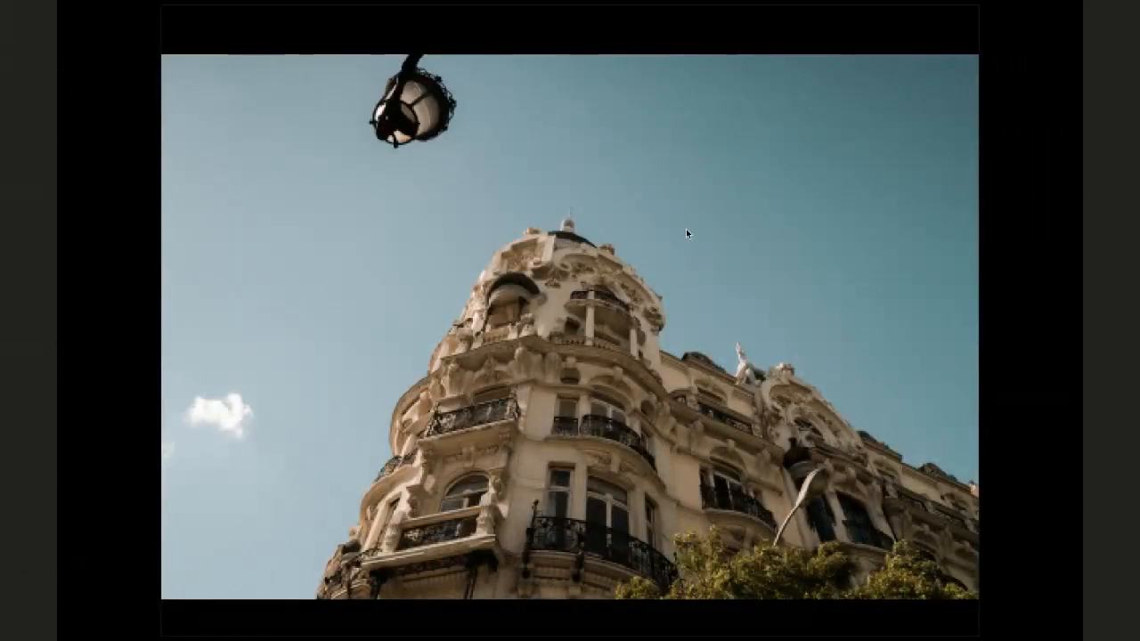
pyautogui.press('Right')
pyautogui.press('Left')
pyautogui.press('Left')
pyautogui.press('Right')
pyautogui.press('super+Tab')
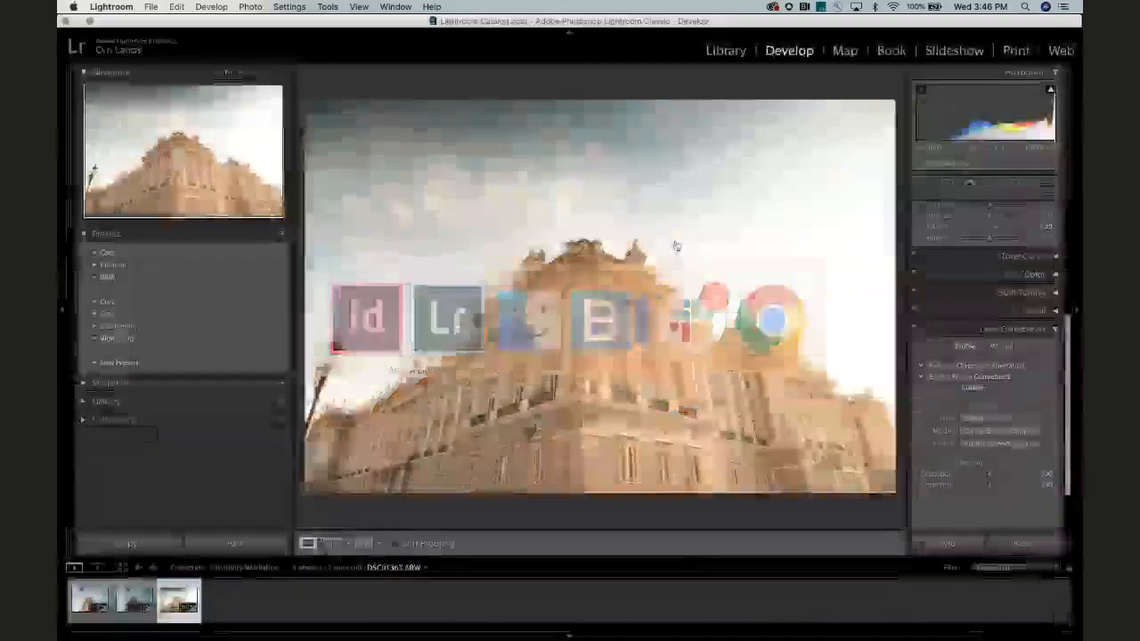
# Show building photo DSC01286.ARW with the side panels hidden and compare its before and after states, including in split view.
pyautogui.click(89, 600)
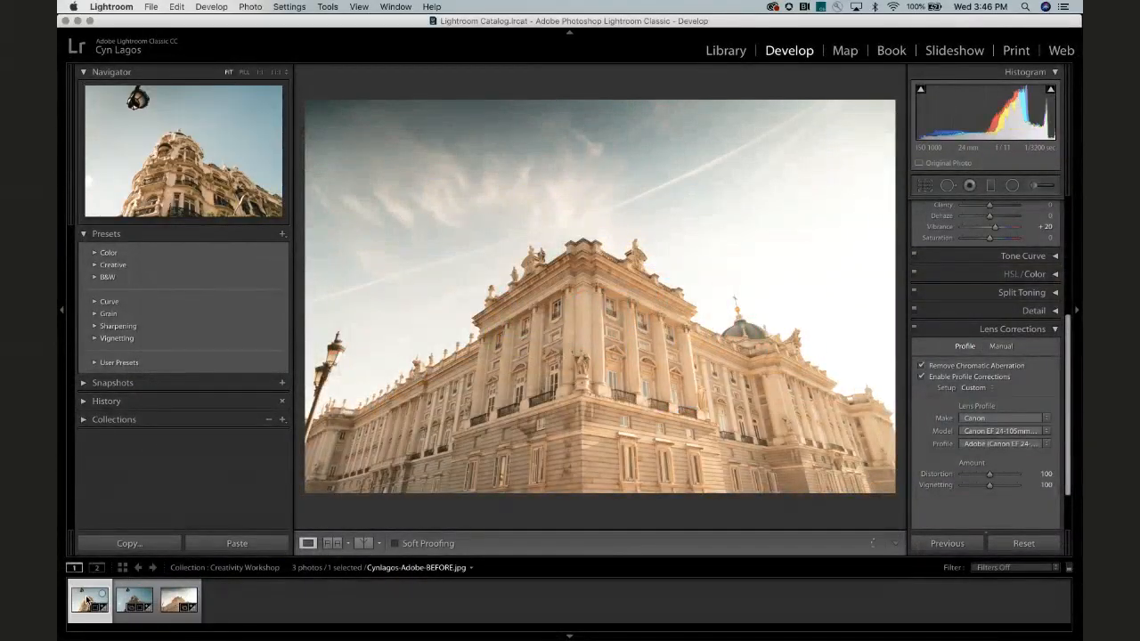
pyautogui.click(129, 599)
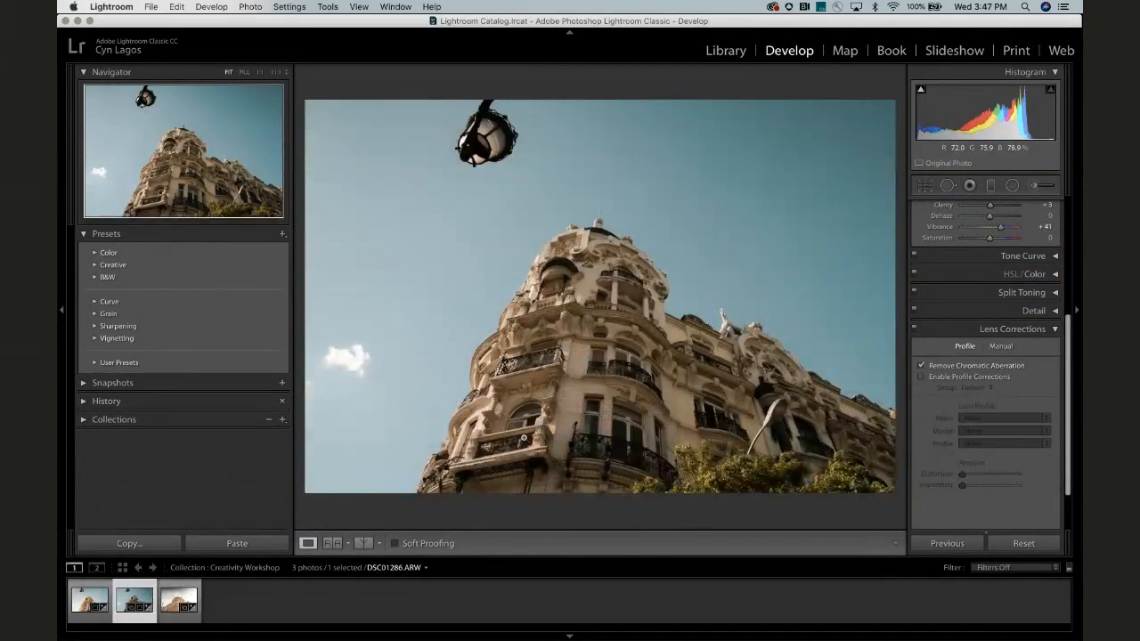
pyautogui.press('Tab')
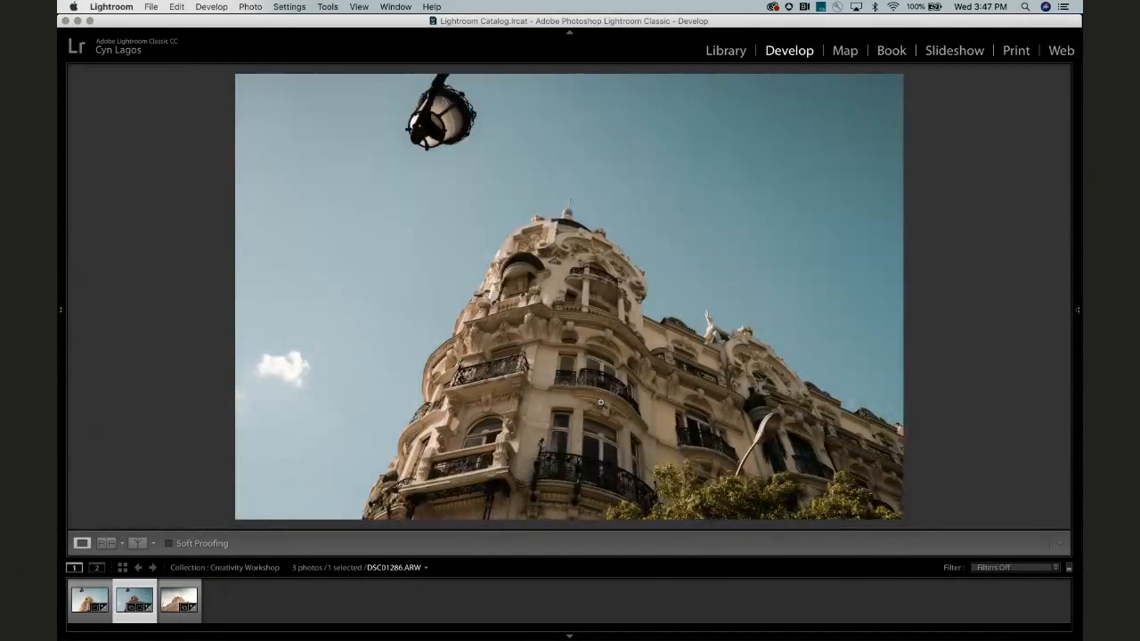
pyautogui.press('\\')
pyautogui.press('\\')
pyautogui.hotkey('shift', 'y')
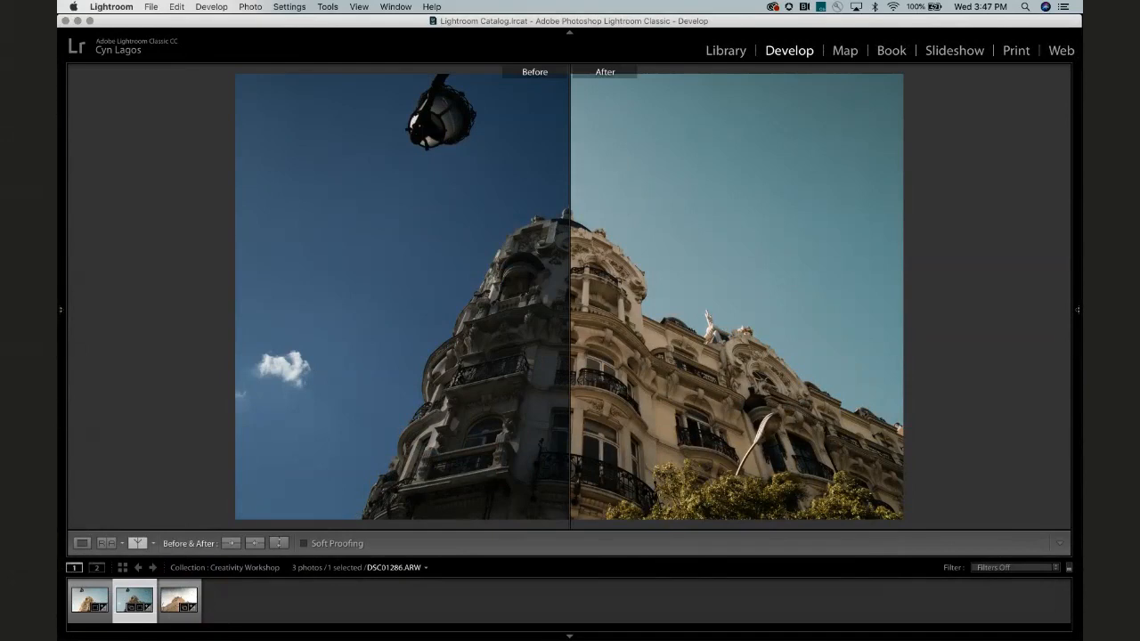
pyautogui.press('\\')
pyautogui.press('\\')
pyautogui.press('\\')
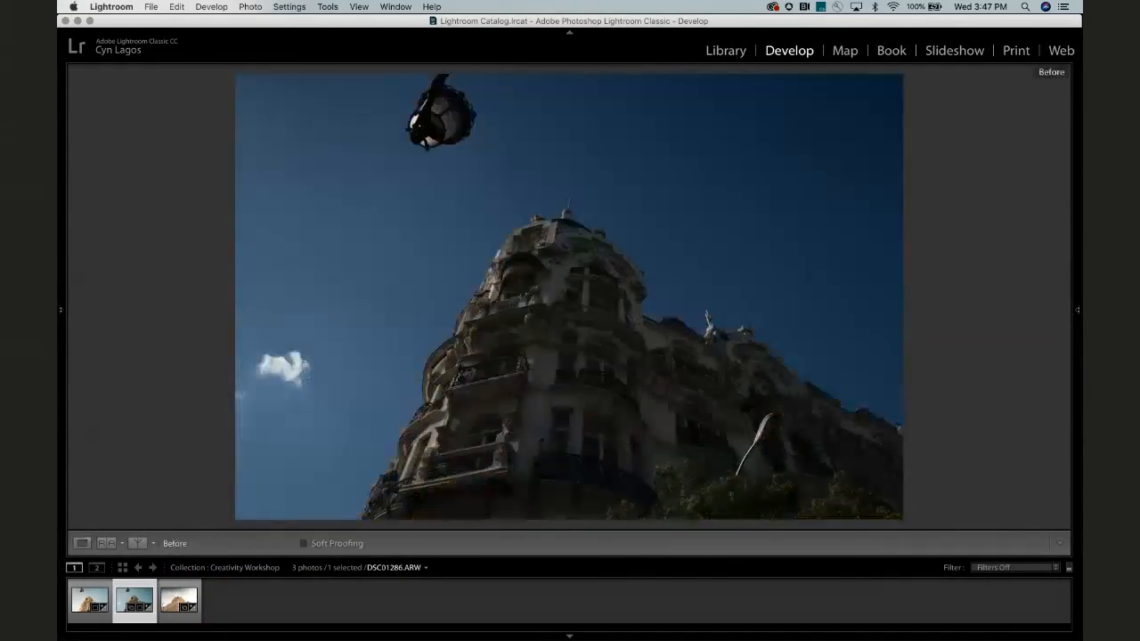
pyautogui.press('\\')
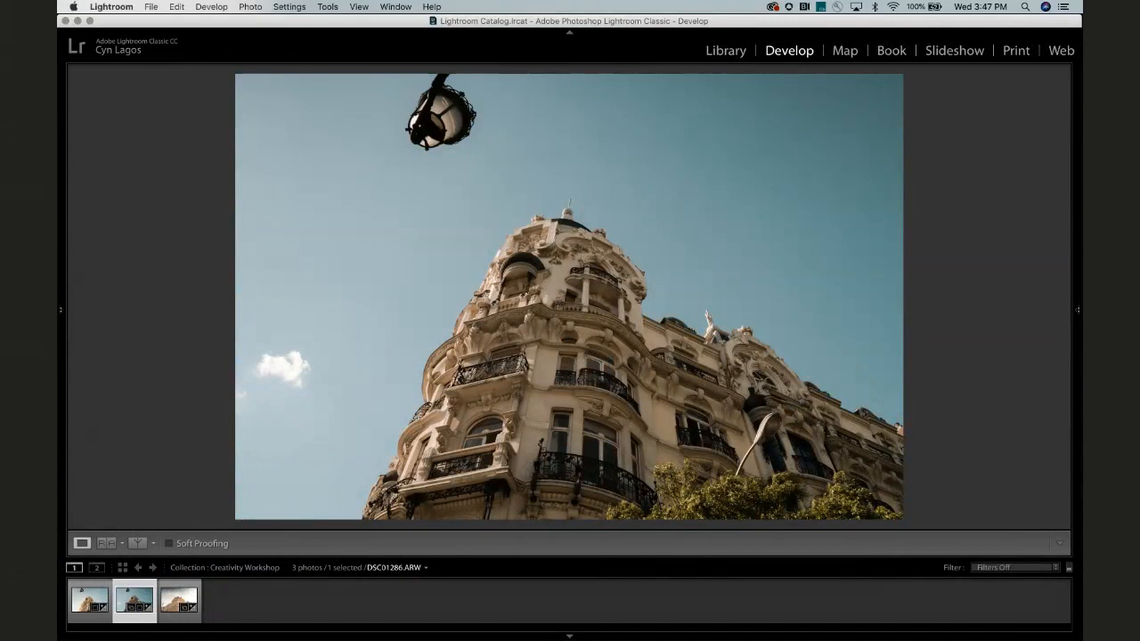
# Switch to the InDesign presentation and advance from the building photo to the Lightroom Filter page.
pyautogui.press('super+Tab')
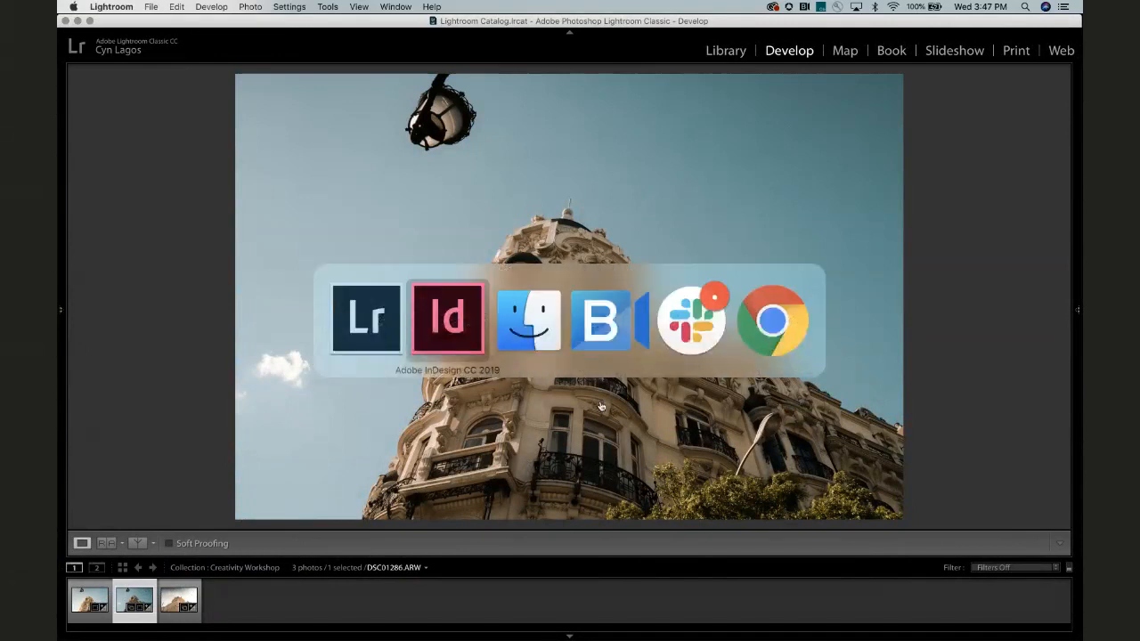
pyautogui.click(443, 296)
pyautogui.press('super+Tab')
pyautogui.click(361, 302)
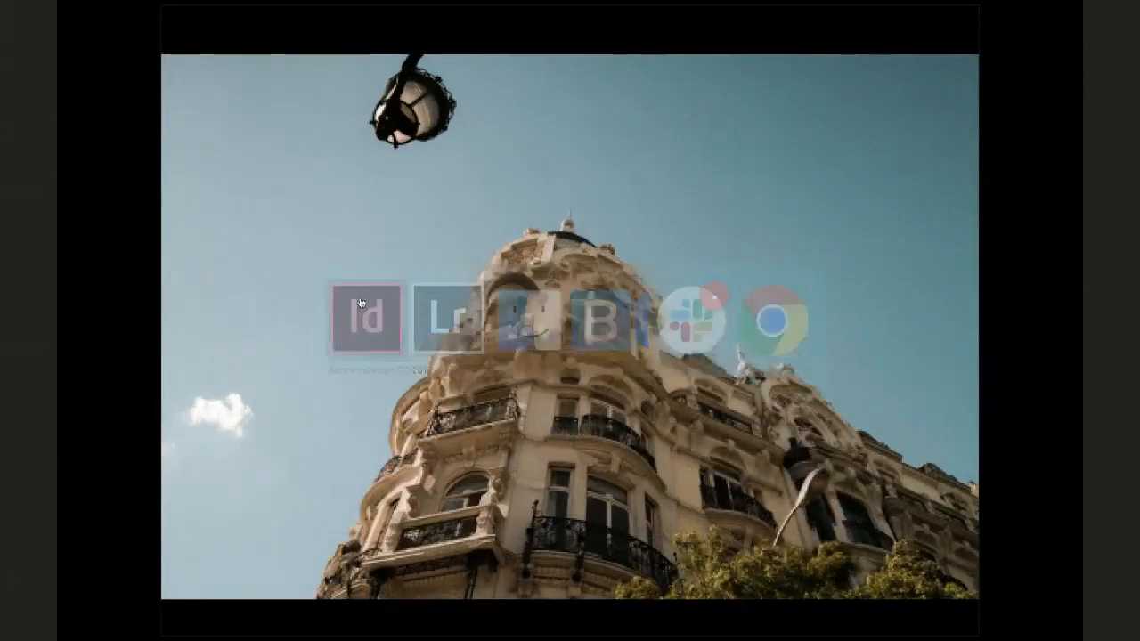
pyautogui.click(360, 299)
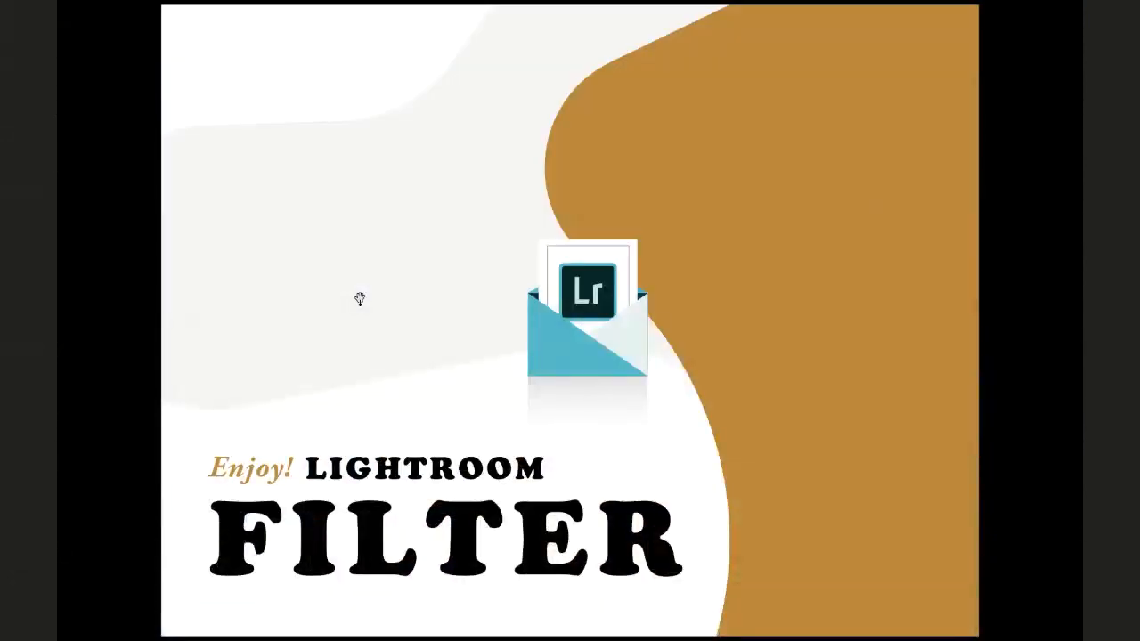